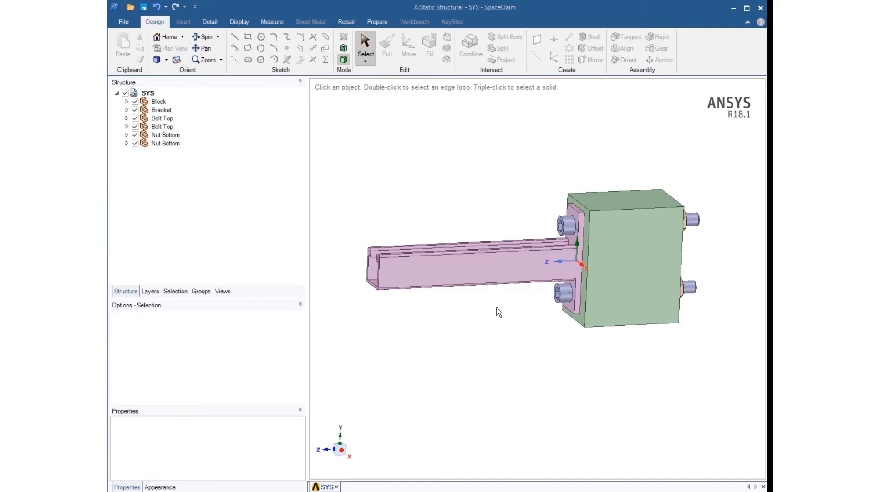
left_click(474, 284)
mouse_move(462, 272)
middle_mouse_down()
mouse_move(536, 322)
mouse_move(486, 294)
mouse_move(462, 268)
mouse_move(468, 282)
middle_mouse_up()
left_click(479, 294)
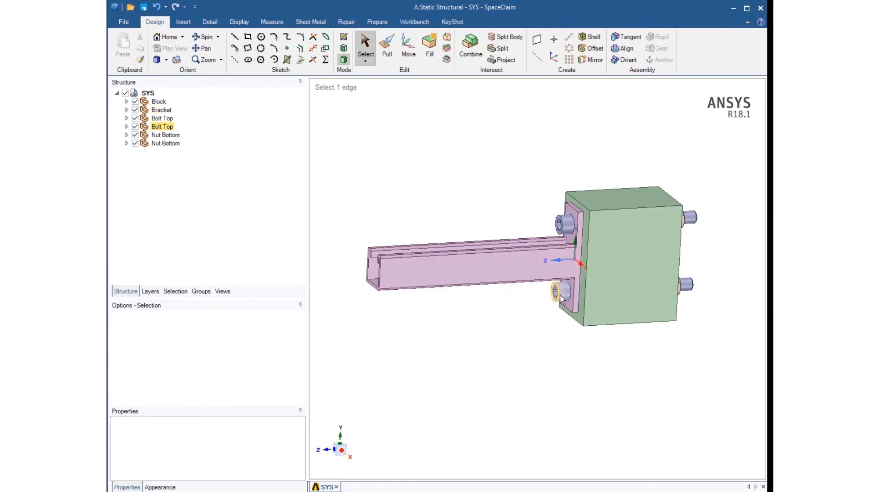
middle_click_drag(689, 329, 621, 351)
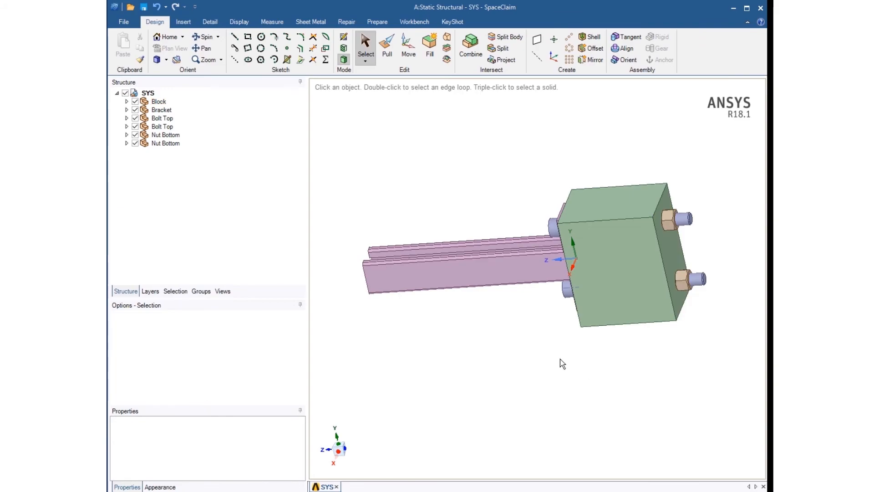
middle_click_drag(460, 310, 535, 298)
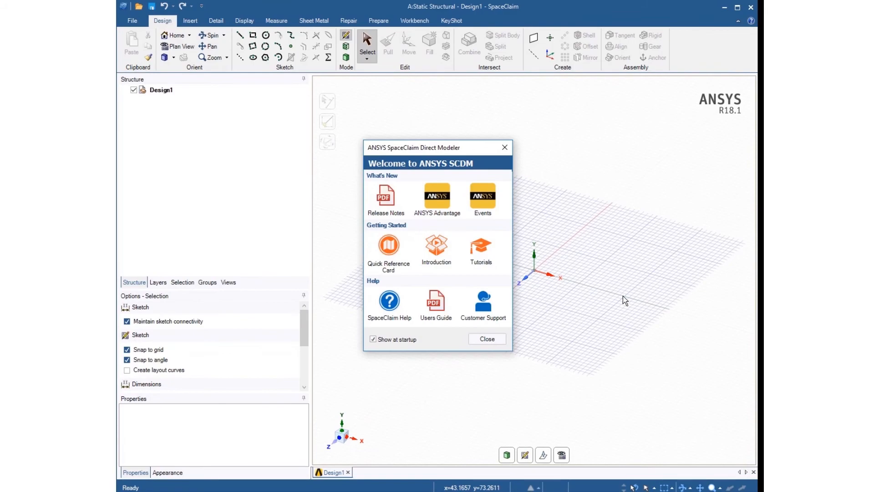
- Dismiss the welcome window, place a new sketch plane on the XY plane and face it in plan view
left_click(486, 339)
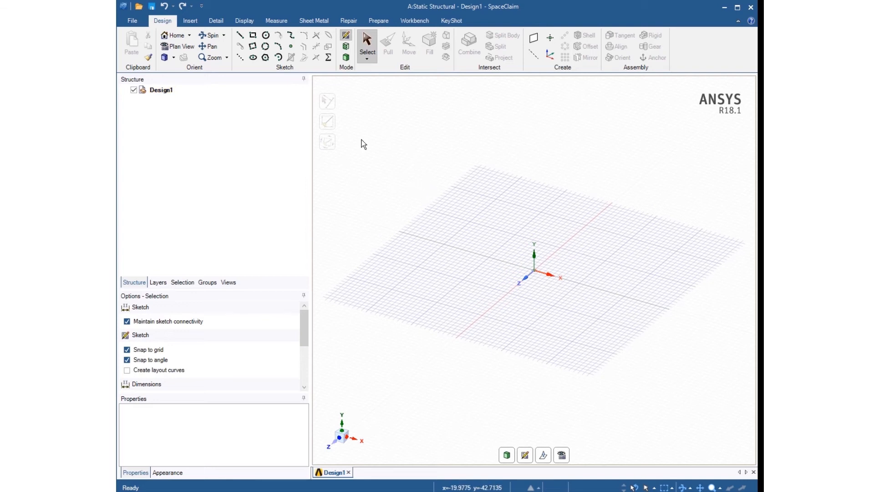
right_click(417, 168)
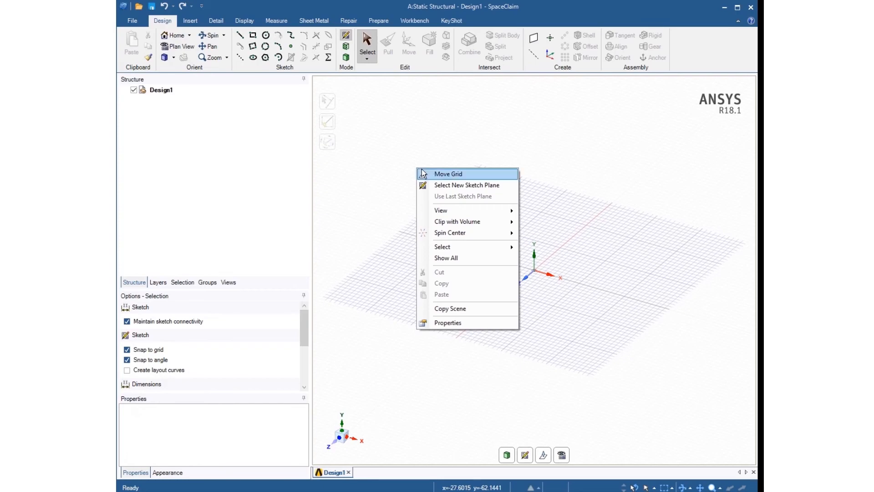
left_click(439, 185)
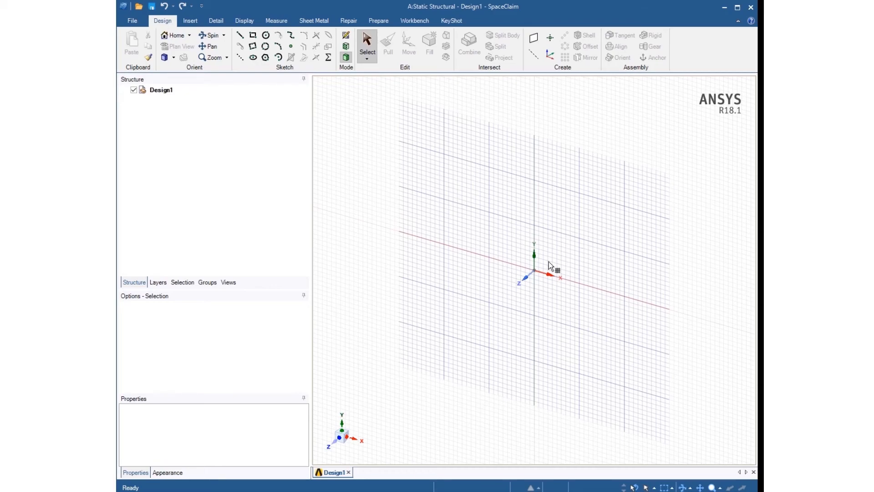
left_click(522, 278)
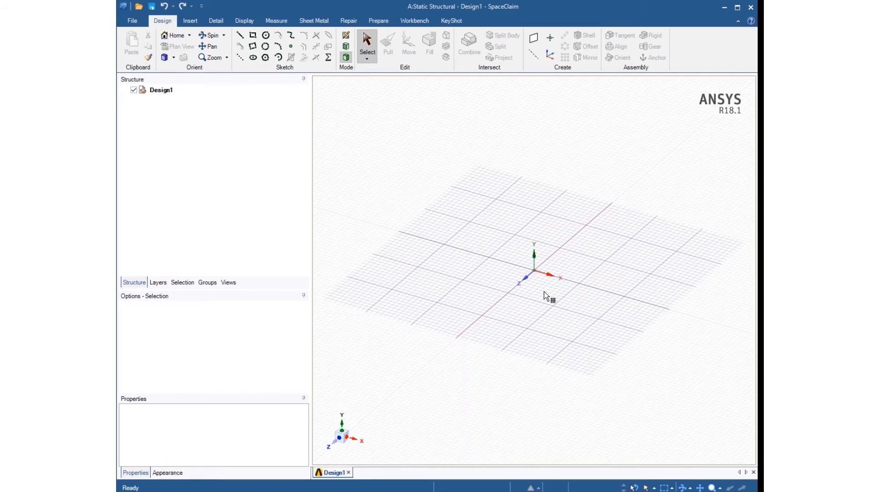
left_click(577, 246)
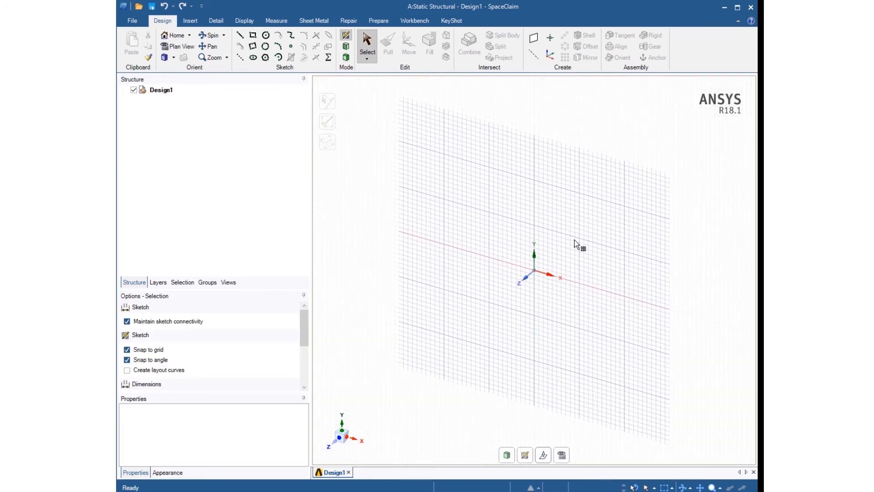
left_click(175, 45)
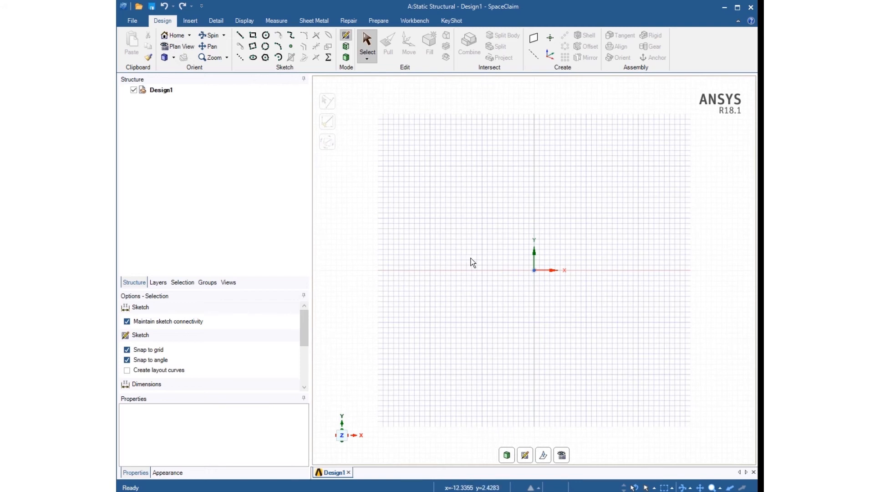
scroll(471, 258, "up", 2)
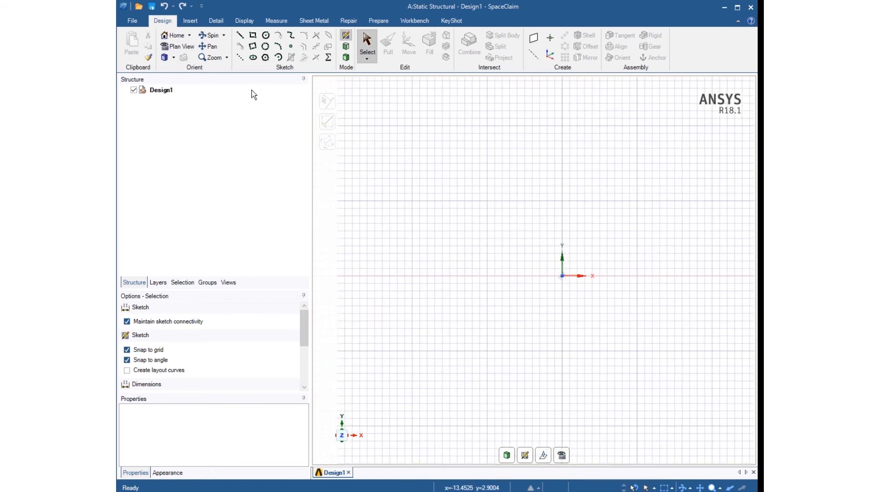
- Sketch a rectangle defined from its center at the origin, 73 mm wide and 131 mm high
left_click(253, 36)
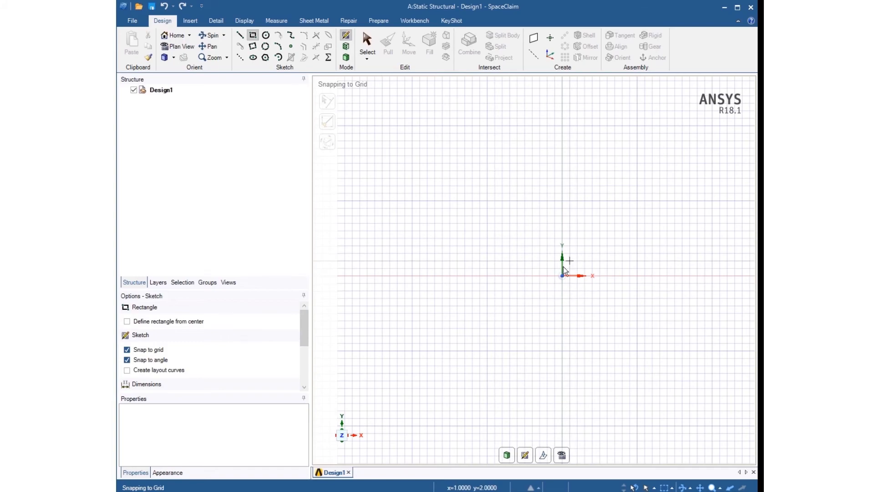
left_click(127, 322)
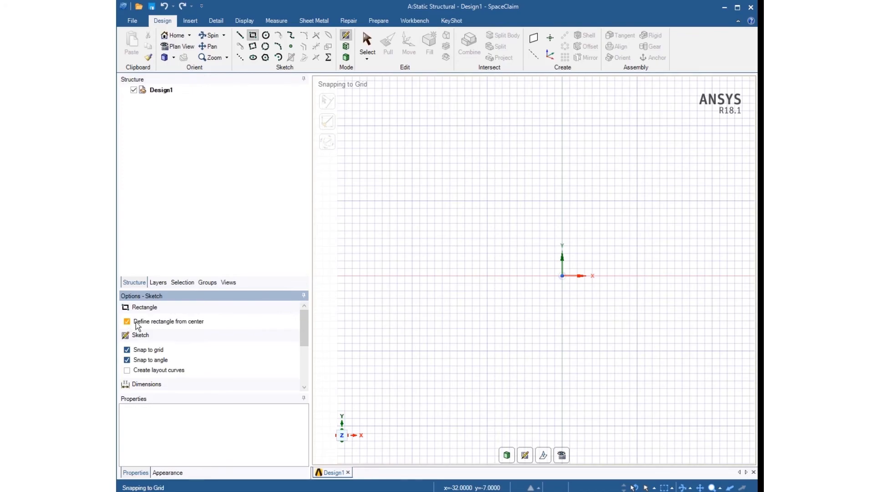
left_click(562, 276)
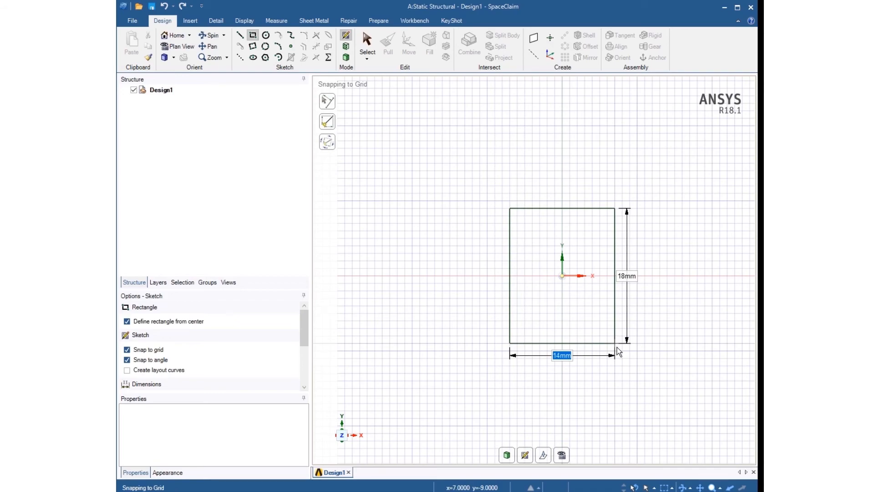
type("73")
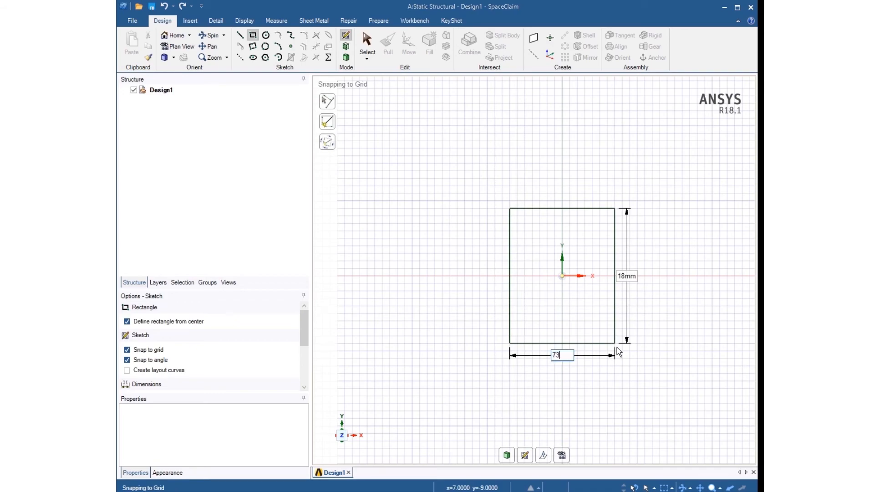
key("Tab")
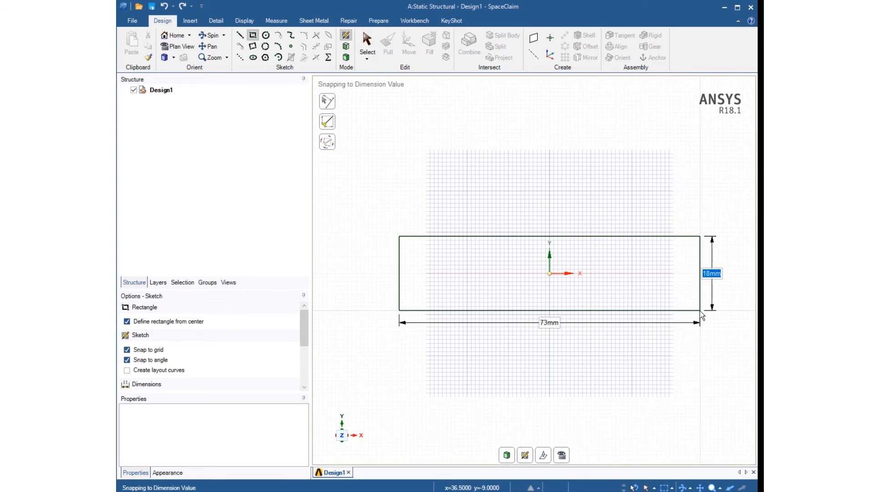
type("131")
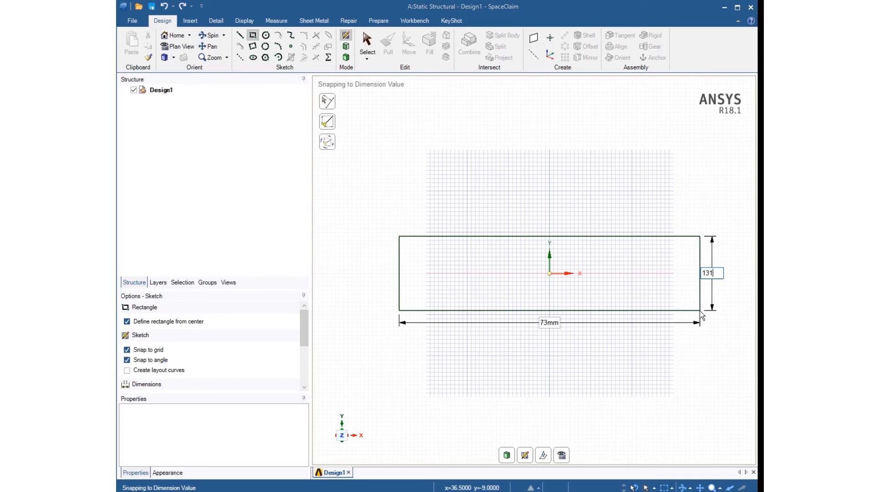
key("Return")
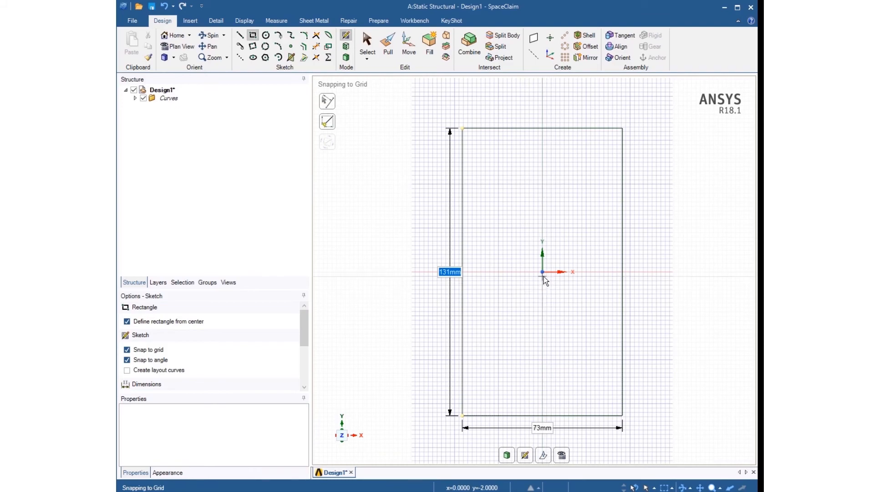
- Sketch a circle of 14.2875 mm diameter on the vertical axis in the upper half of the rectangle
left_click(266, 36)
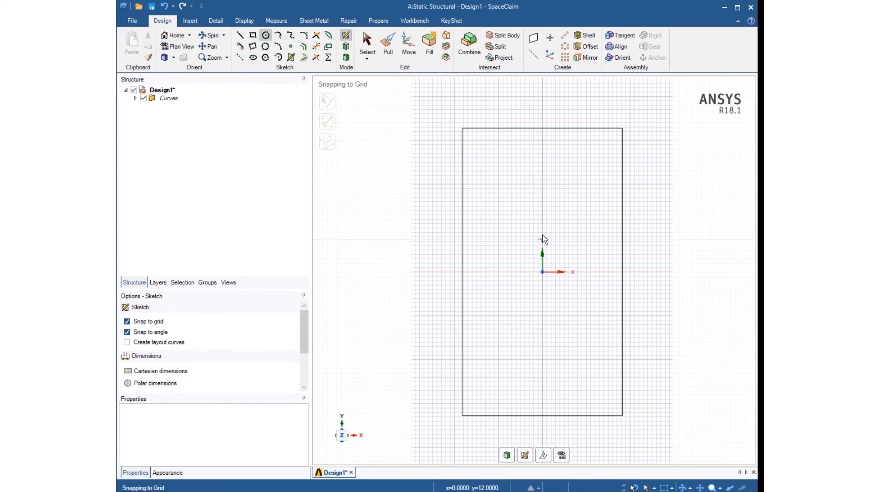
left_click(542, 184)
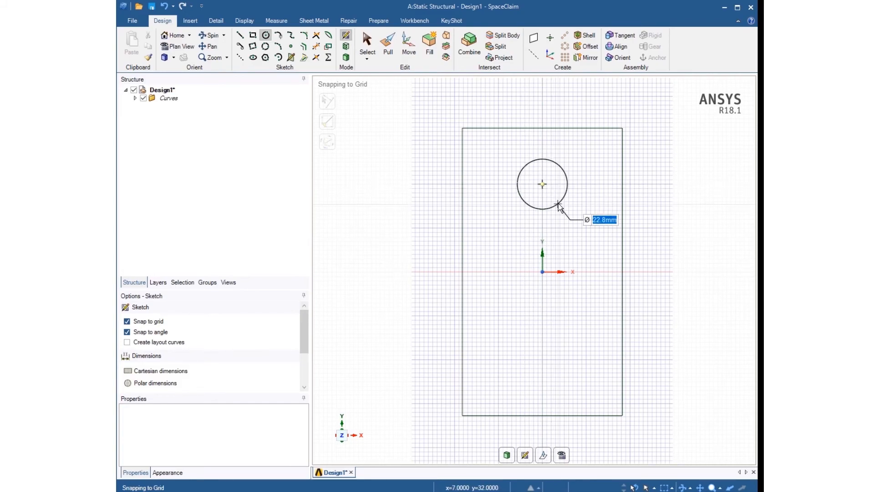
left_click(558, 205)
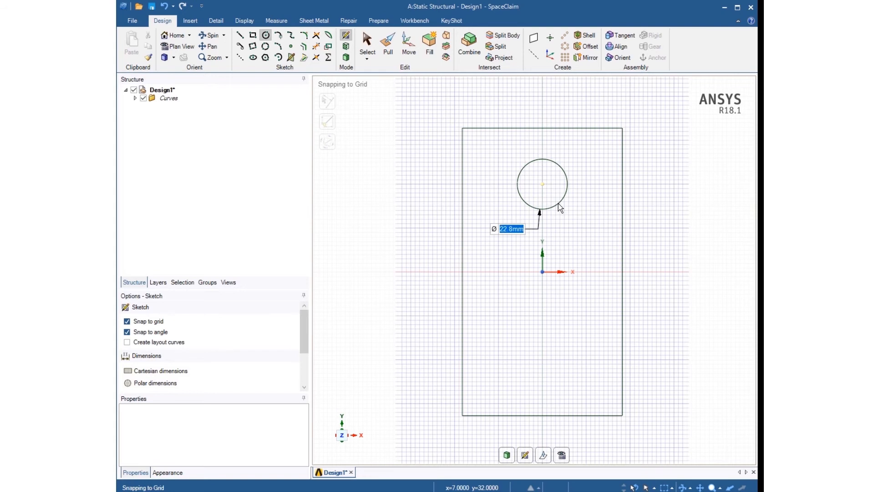
type("14")
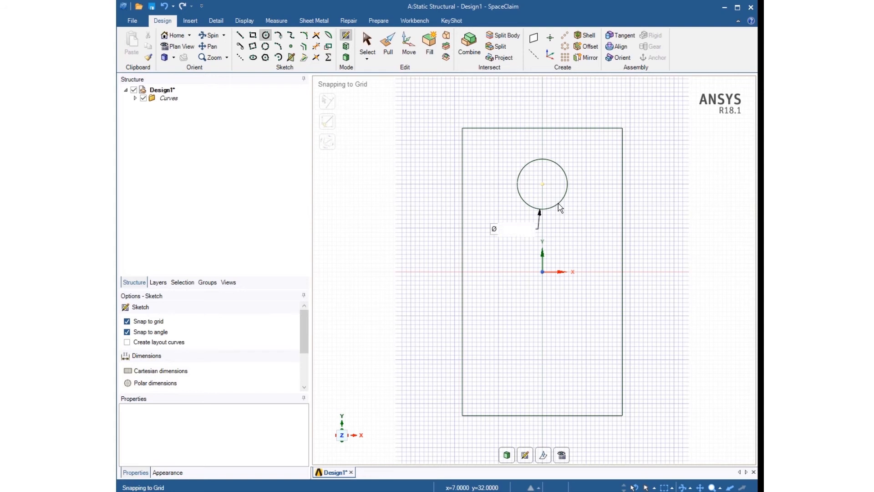
type(".")
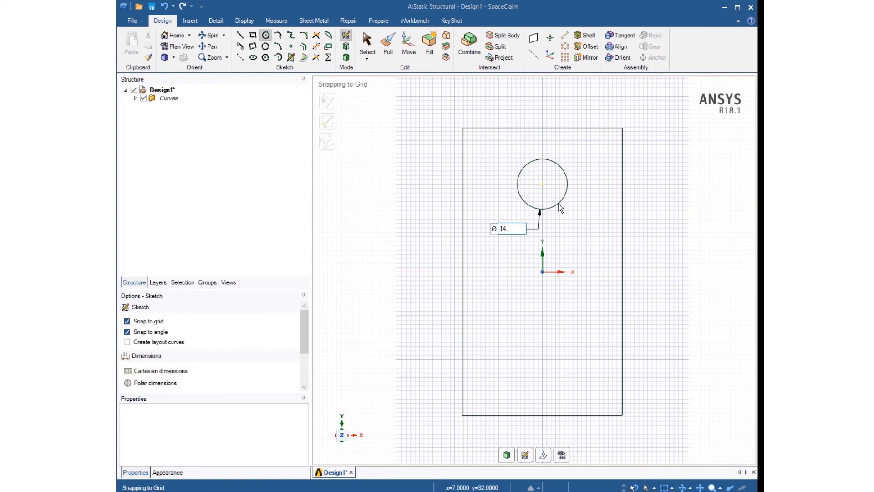
type("2875")
key("Return")
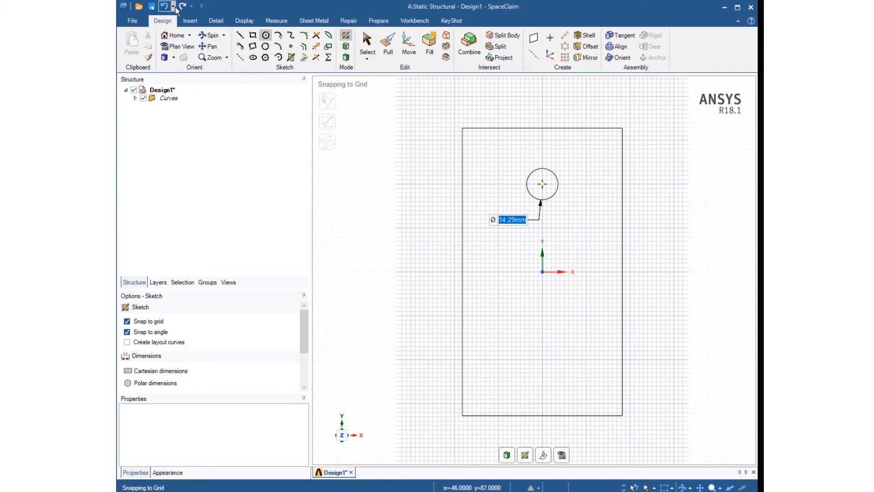
- Copy the circle 76.2 mm straight down along the vertical axis with the Move tool
left_click(409, 45)
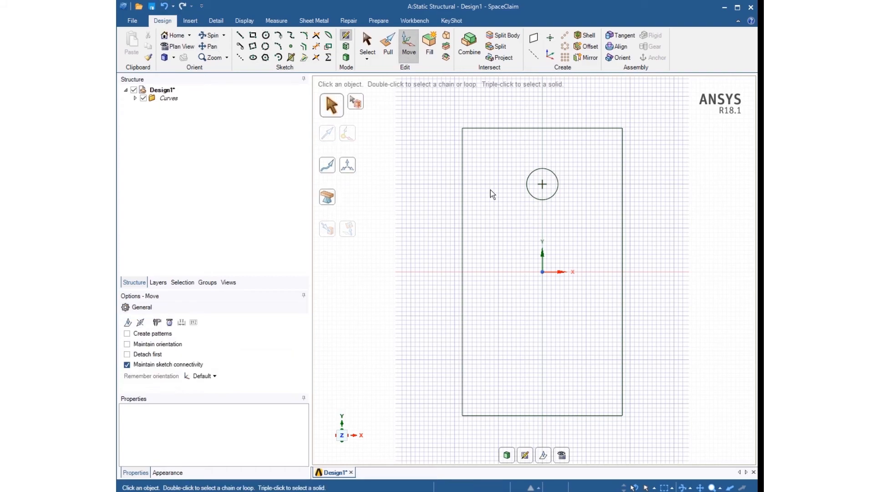
left_click(547, 204)
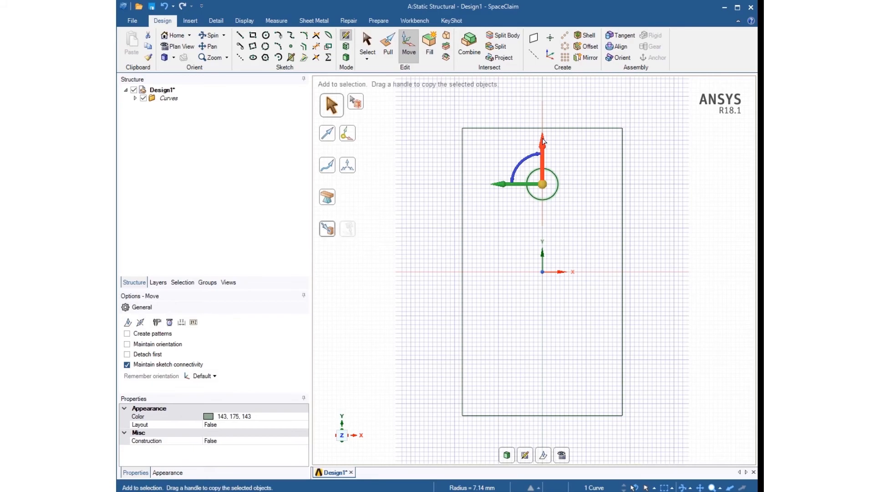
left_click_drag(543, 141, 543, 295, "ctrl")
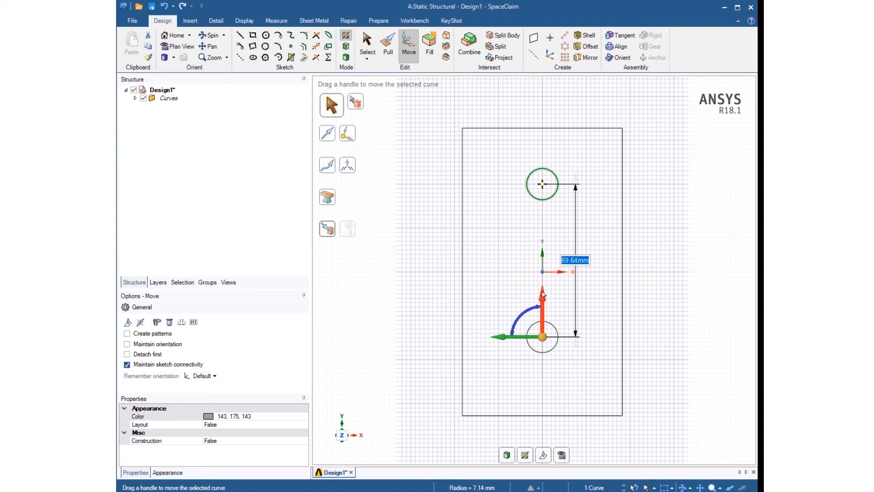
type("76.")
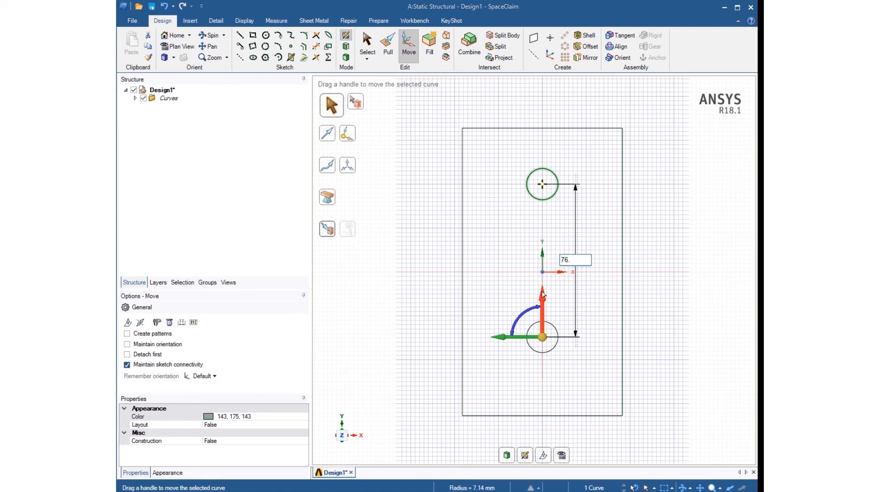
type("2")
key("Return")
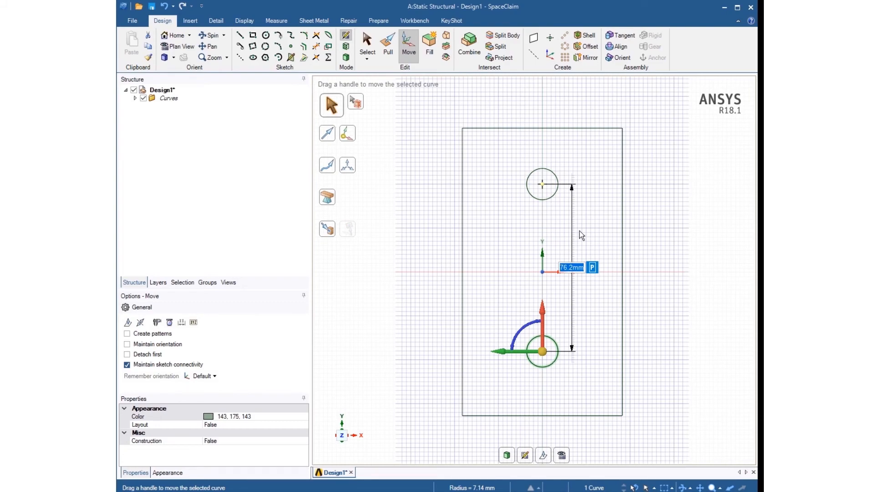
- Move both circles together about 2.77 mm down so the pair sits roughly centered on the origin
left_click(558, 184)
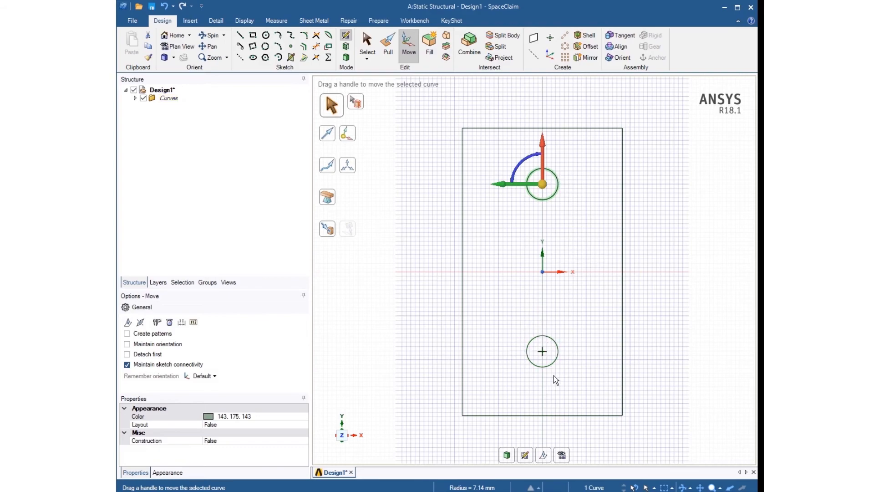
left_click(558, 356, "ctrl")
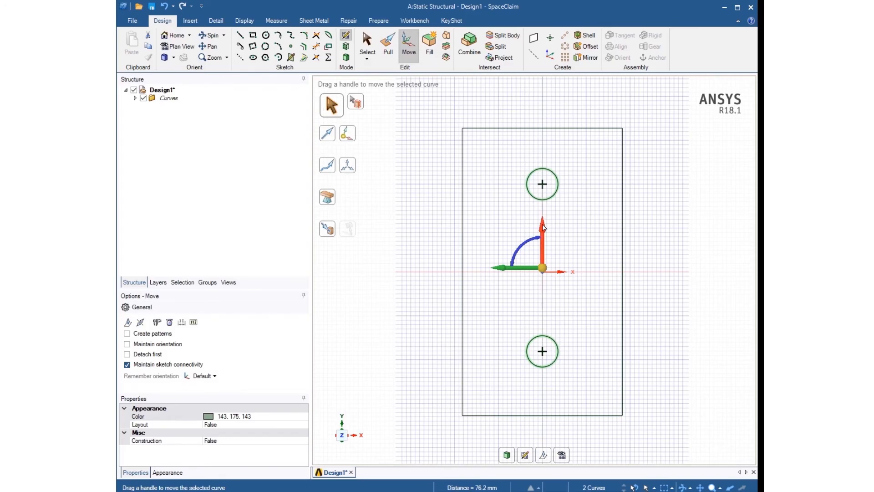
left_click_drag(545, 227, 542, 233)
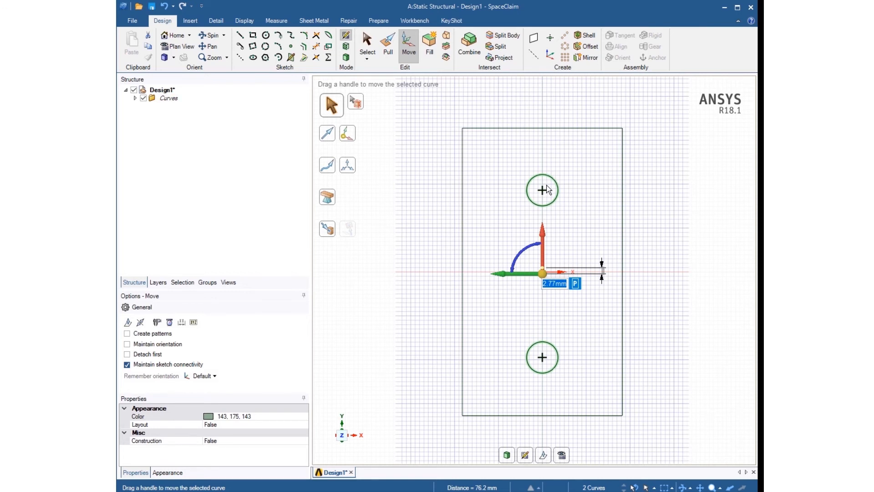
- Extrude the rectangular profile with its two holes to a depth of 108.5 mm using the Pull tool
mouse_move(648, 319)
middle_mouse_down()
mouse_move(596, 333)
mouse_move(564, 328)
middle_mouse_up()
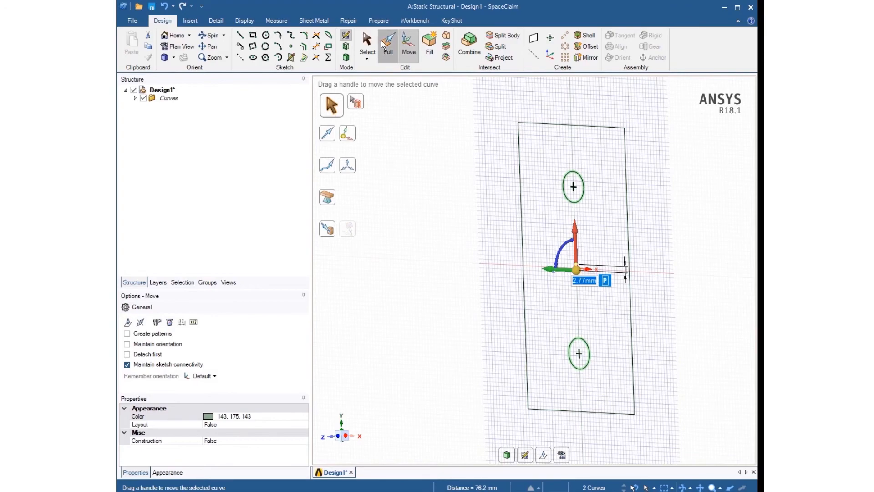
left_click(381, 41)
left_click(593, 305)
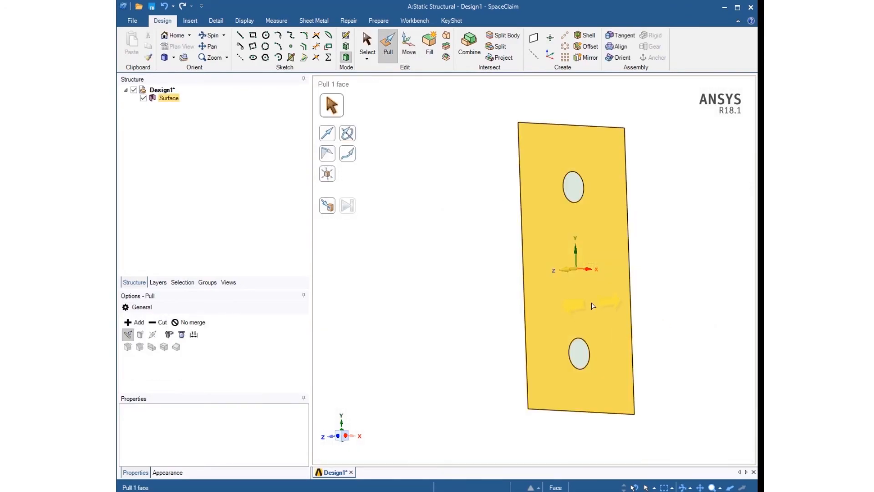
left_click_drag(612, 302, 673, 279)
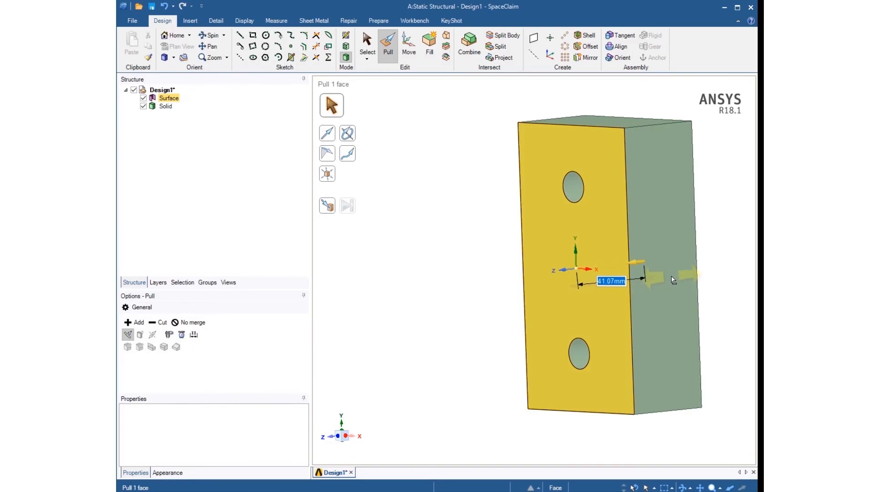
type("1")
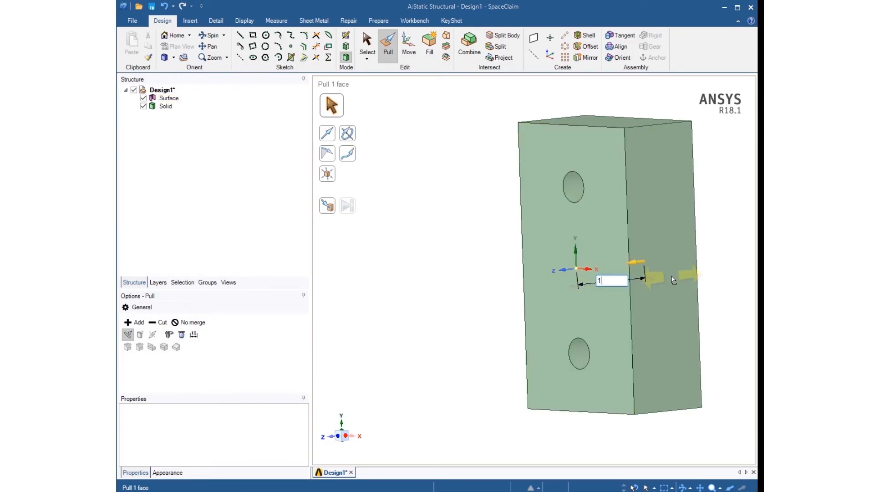
type("08.5")
key("Return")
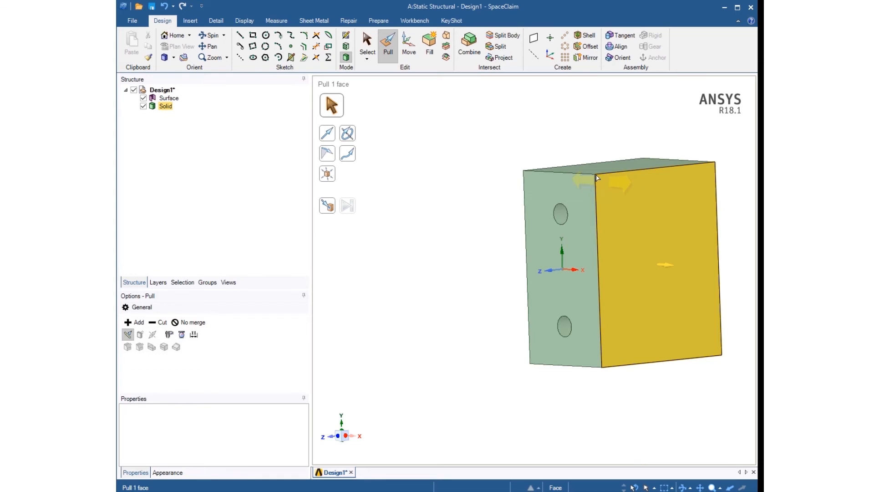
left_click(484, 141)
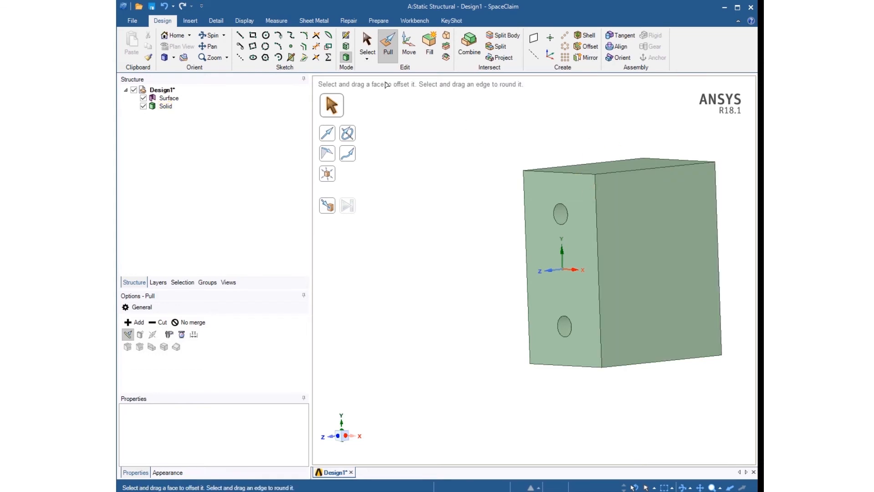
- Start inserting a part from file and browse to the Bracket folder inside 4 Assembly 2
left_click(191, 20)
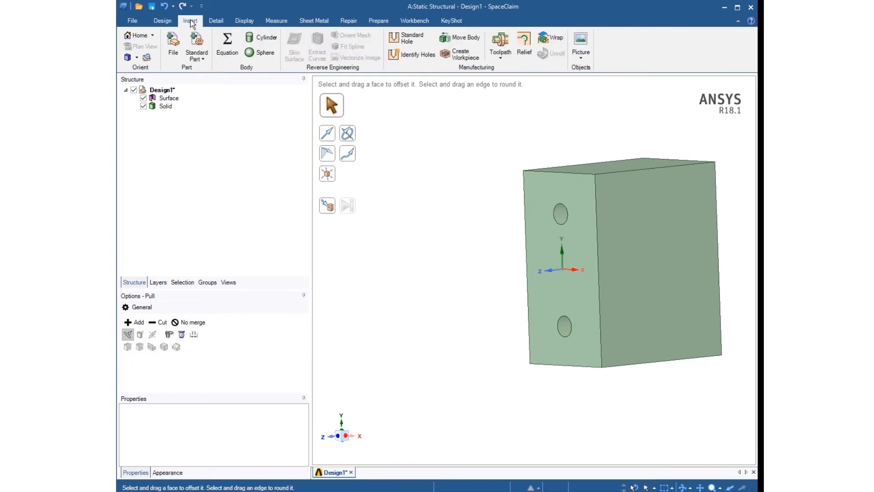
left_click(196, 47)
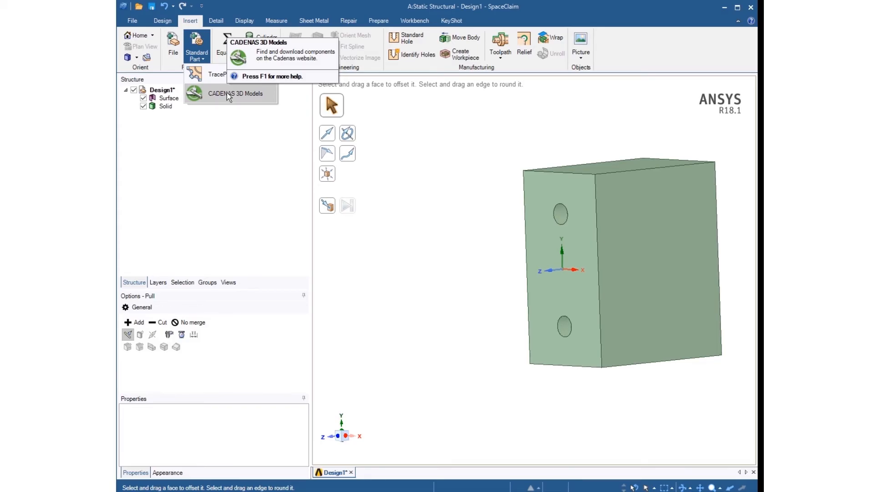
left_click(184, 69)
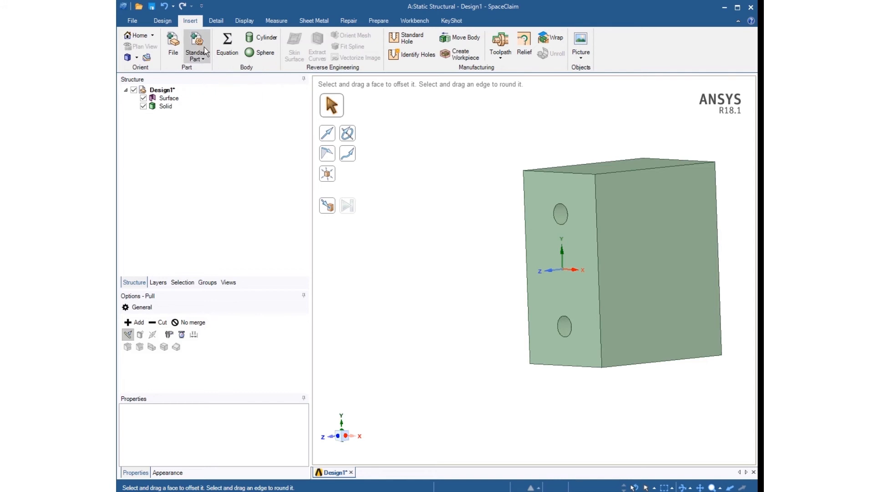
left_click(171, 41)
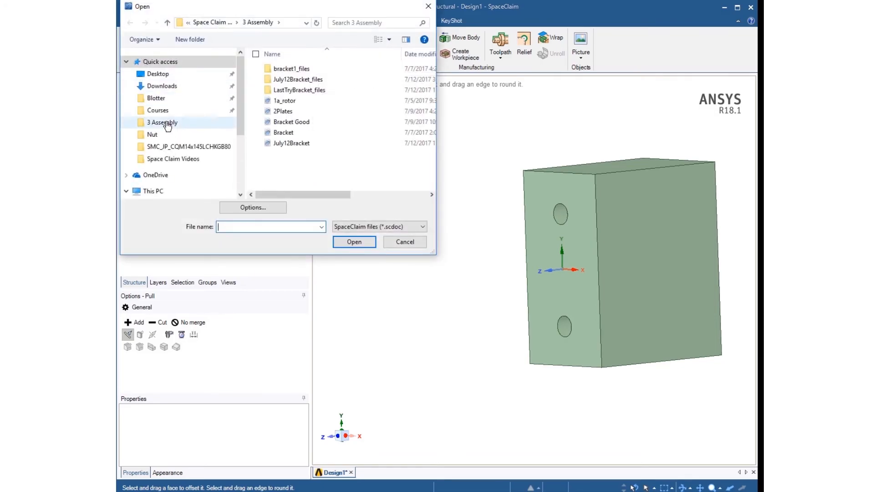
left_click(217, 21)
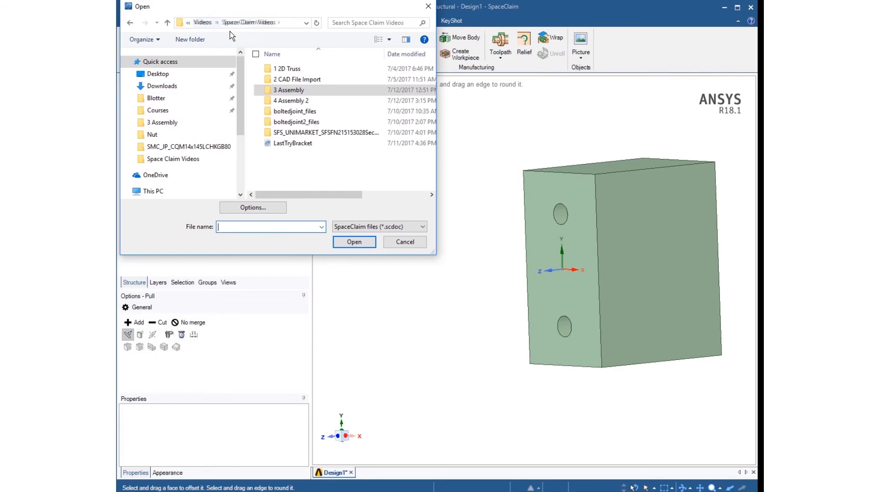
double_click(286, 101)
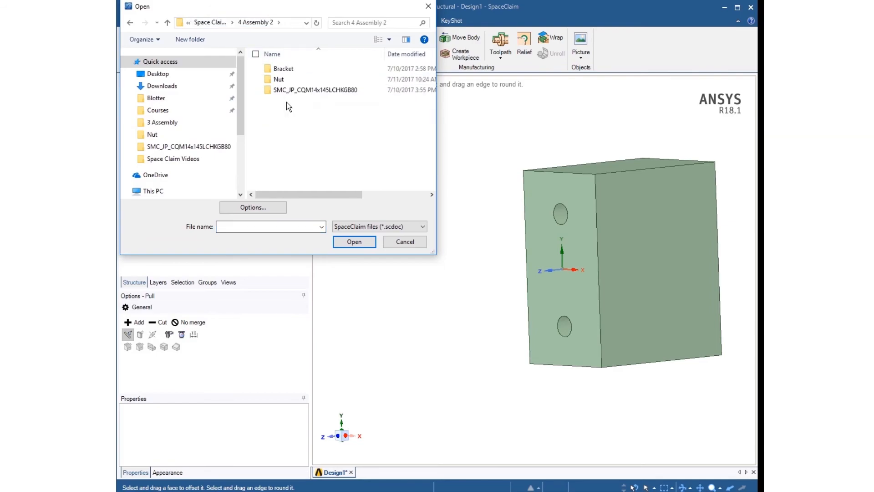
left_click(286, 68)
left_click(286, 69)
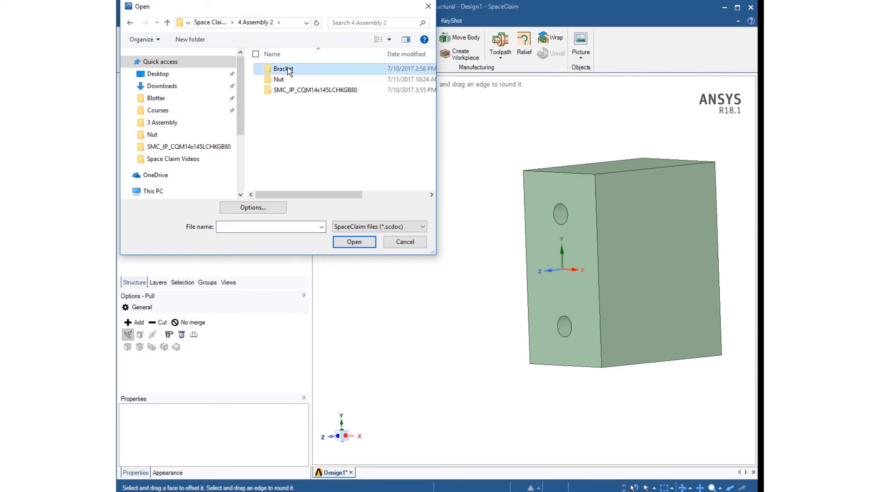
left_click(267, 67)
double_click(267, 68)
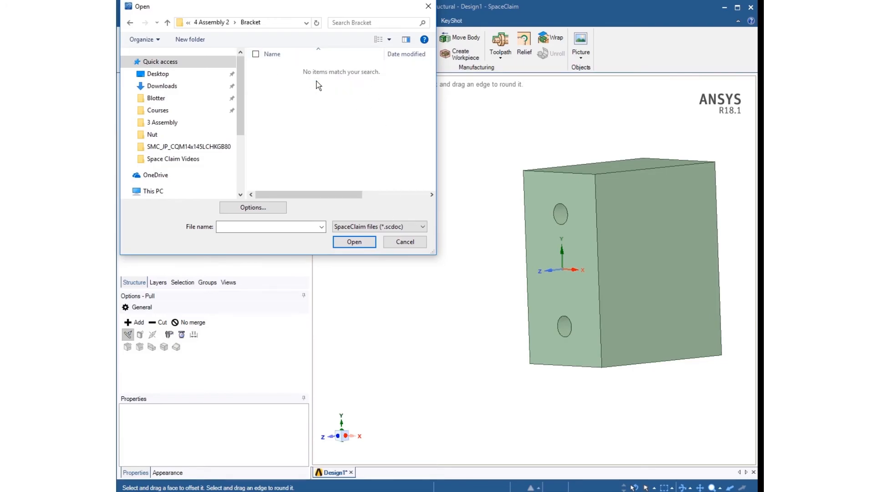
- Show all file types in the folder and insert F7209.igs into the design
left_click(423, 227)
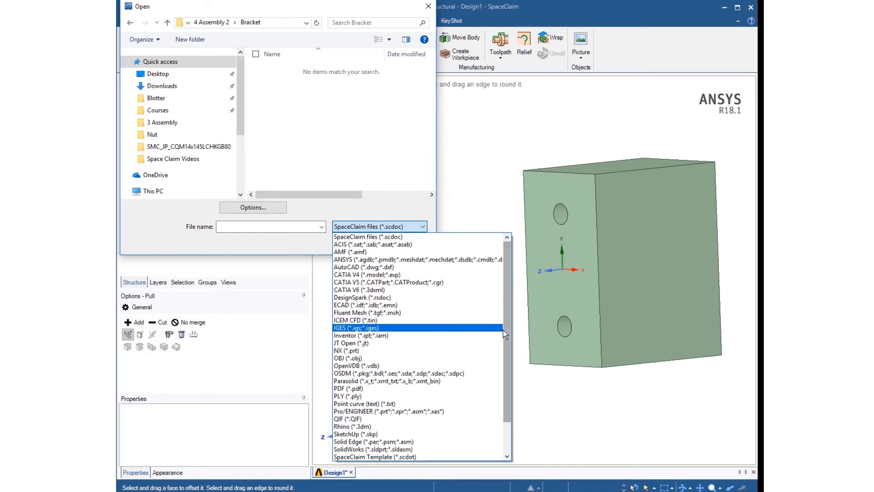
left_click_drag(504, 330, 502, 392)
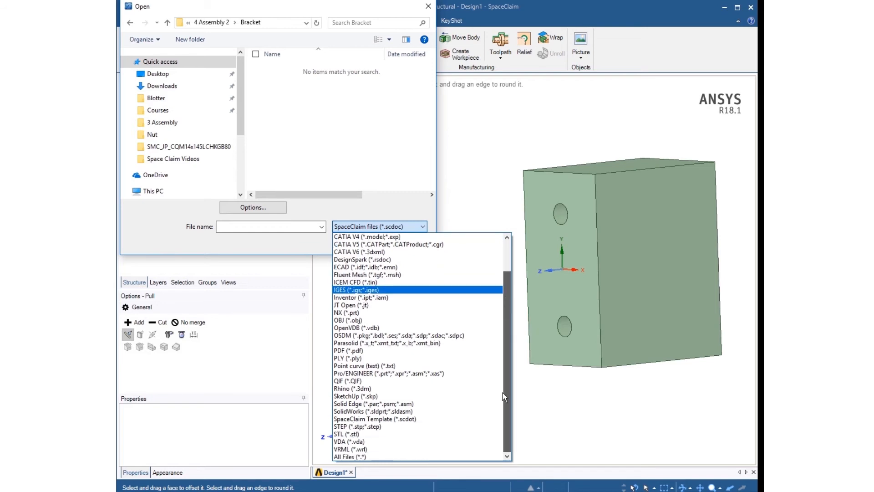
left_click(374, 456)
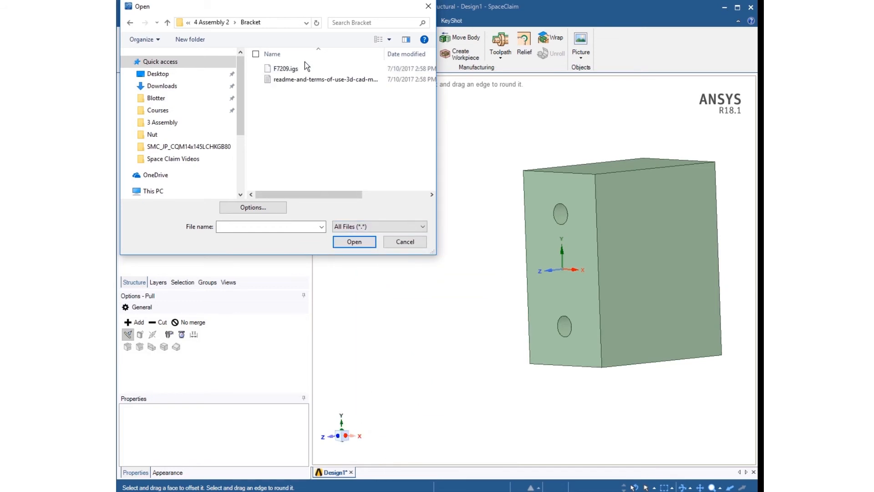
left_click(279, 68)
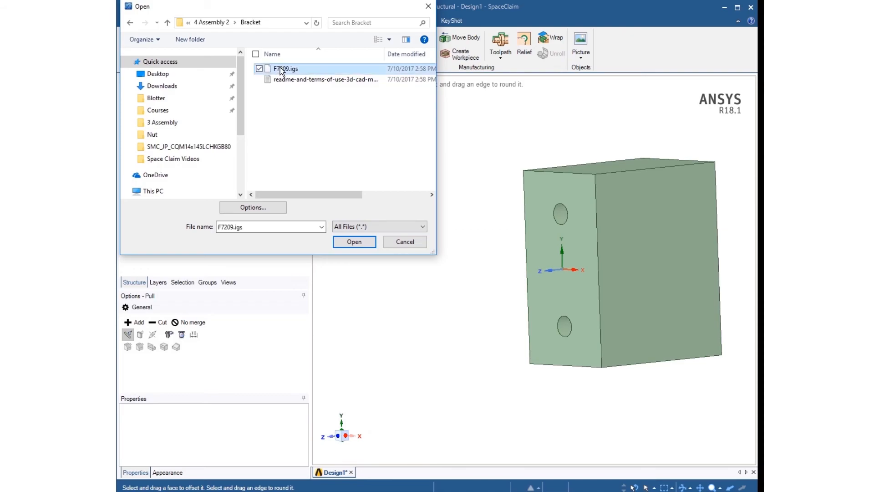
left_click(354, 242)
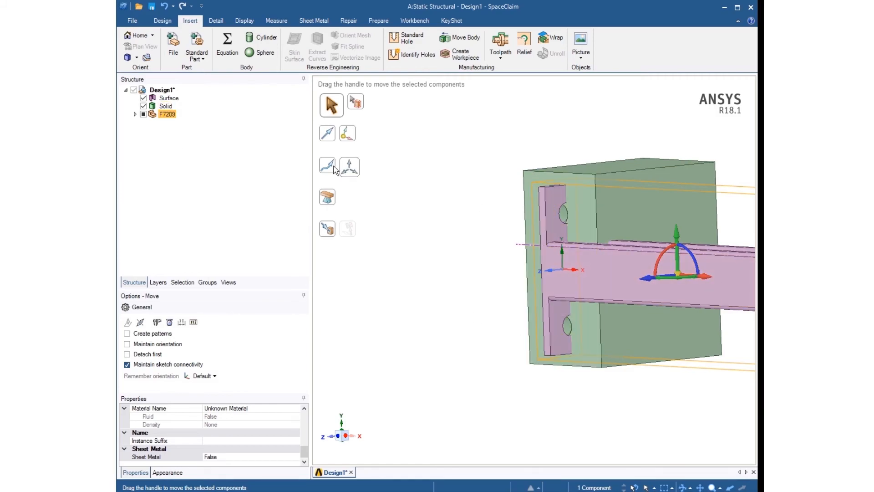
- Check the geometry of the imported F7209 component
right_click(168, 114)
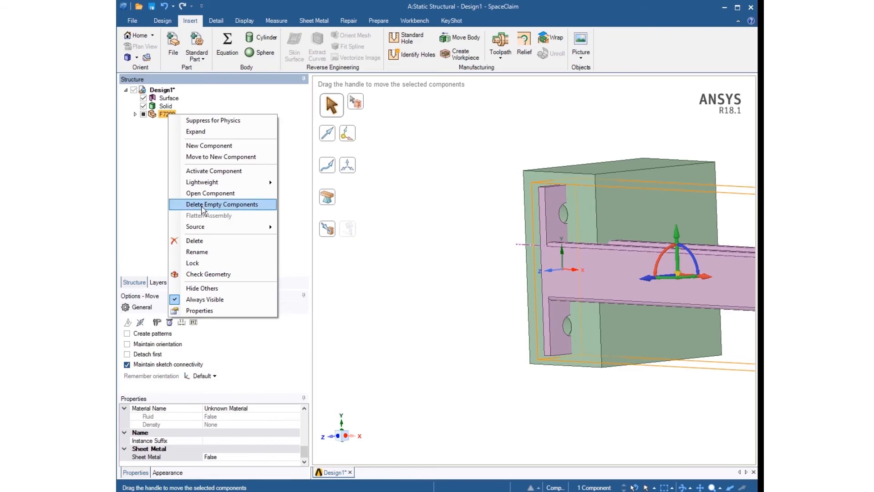
left_click(202, 274)
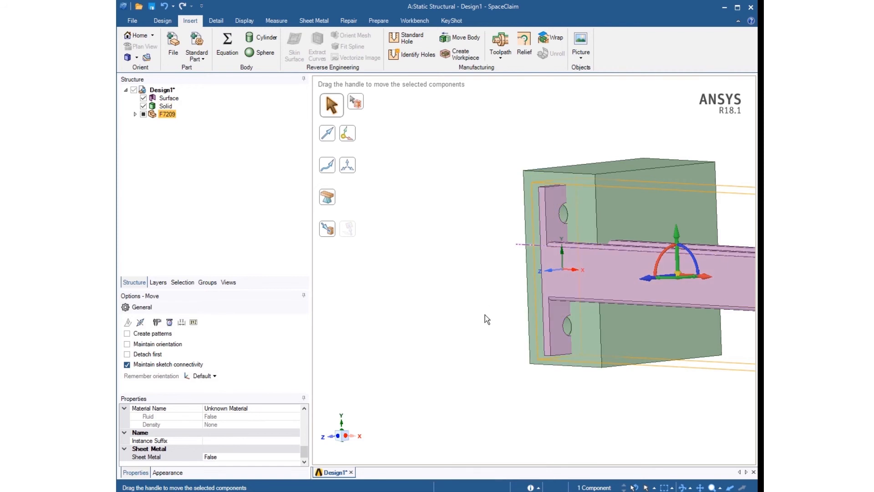
- Hide and reshow the F7209 component, and expand it in the structure tree to inspect its contents
left_click(143, 115)
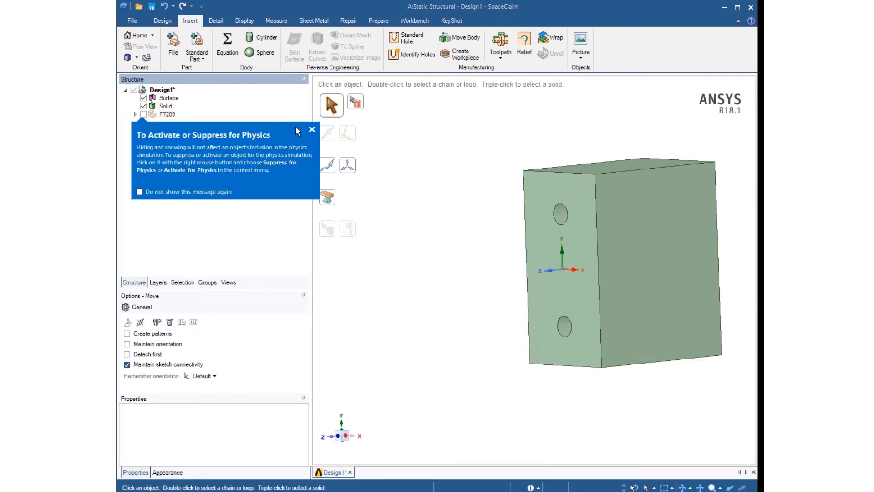
left_click(312, 129)
left_click(167, 114)
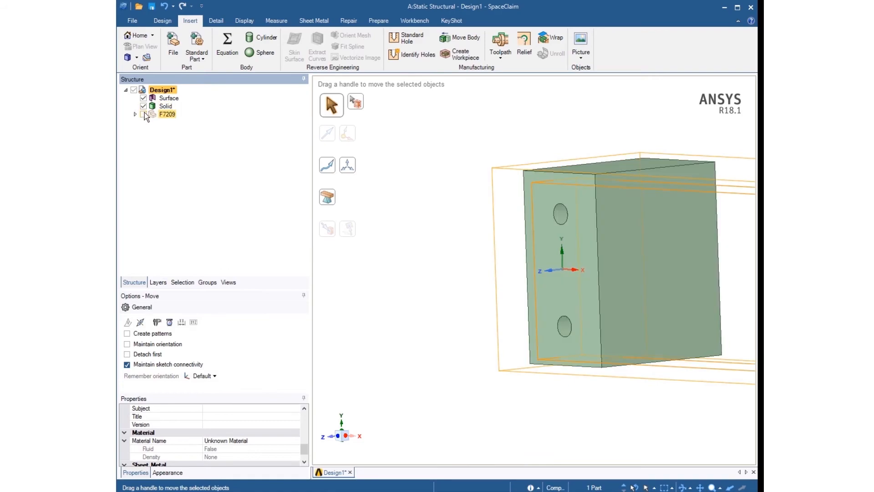
left_click(143, 114)
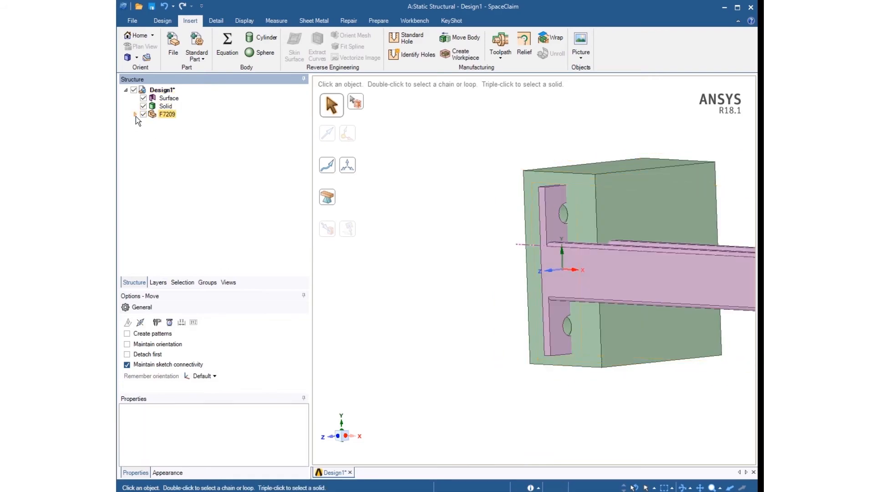
left_click(135, 115)
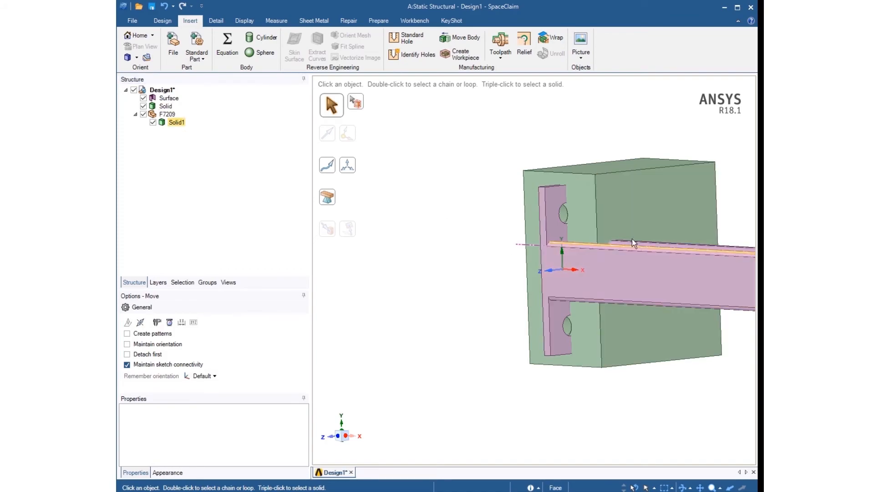
- Move the extruded block's solid body to a new component named Block
right_click(168, 107)
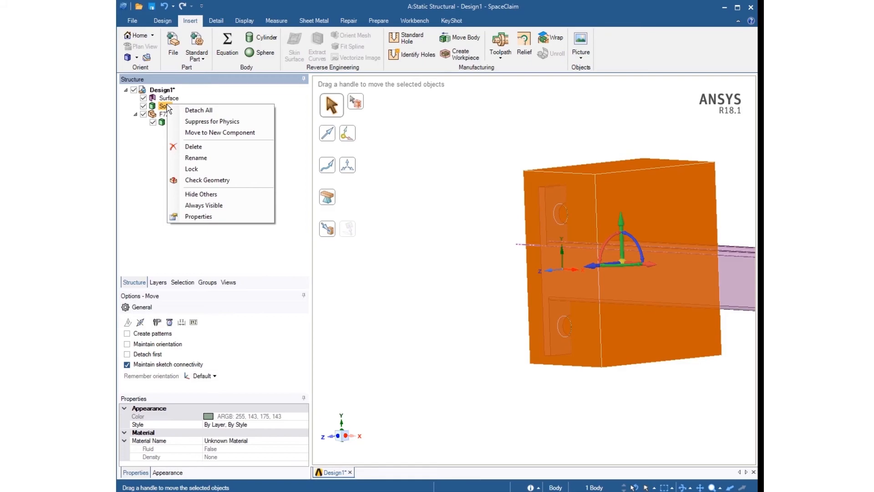
left_click(198, 133)
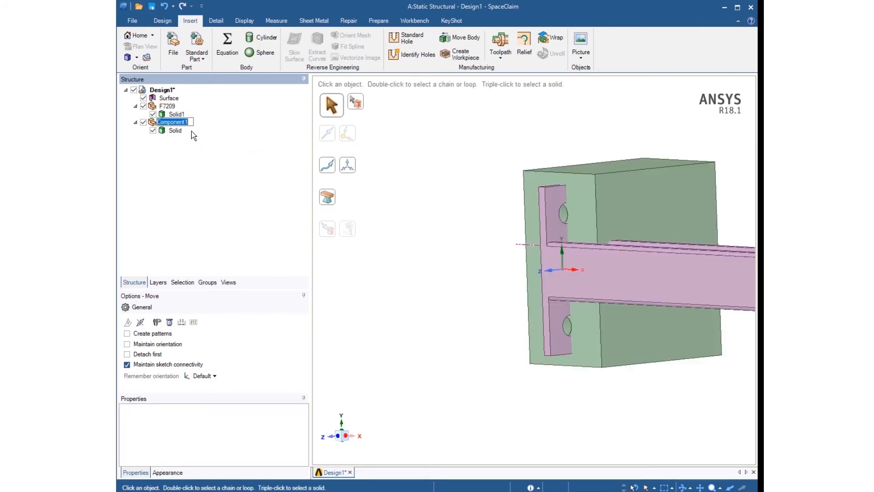
type("Block")
key("Return")
- Delete the leftover surface body that covers the two bolt holes
left_click(167, 99)
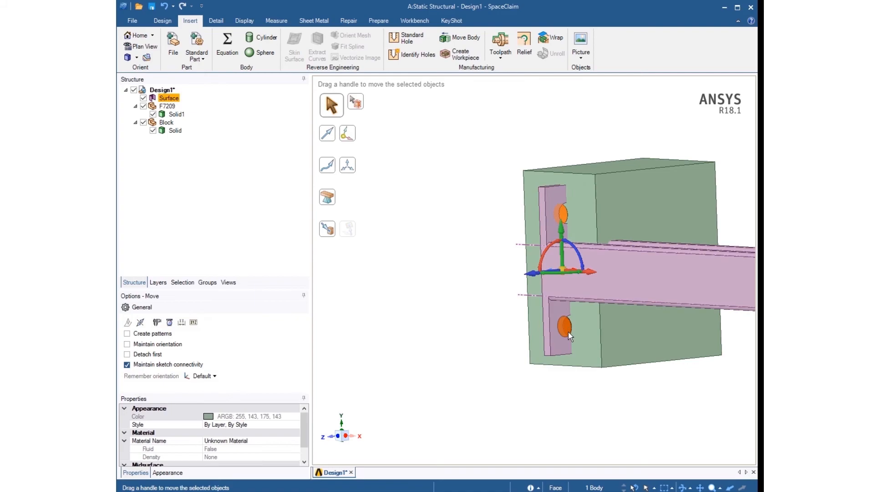
right_click(165, 100)
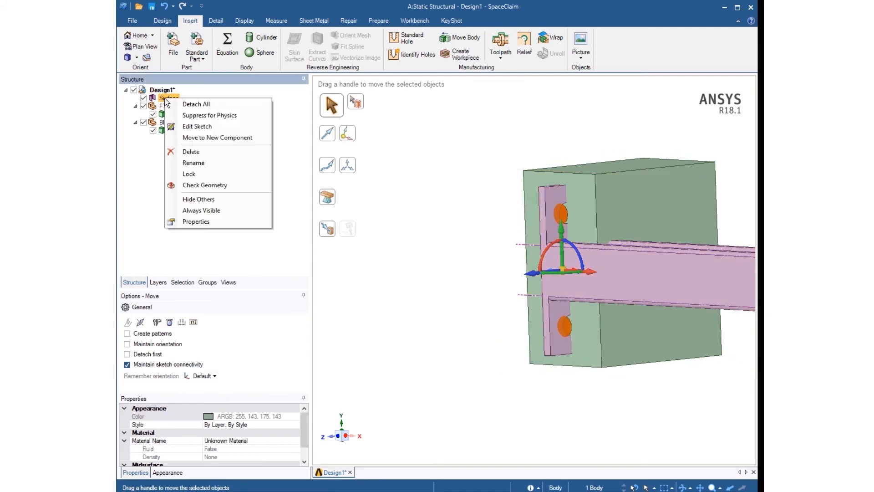
left_click(187, 151)
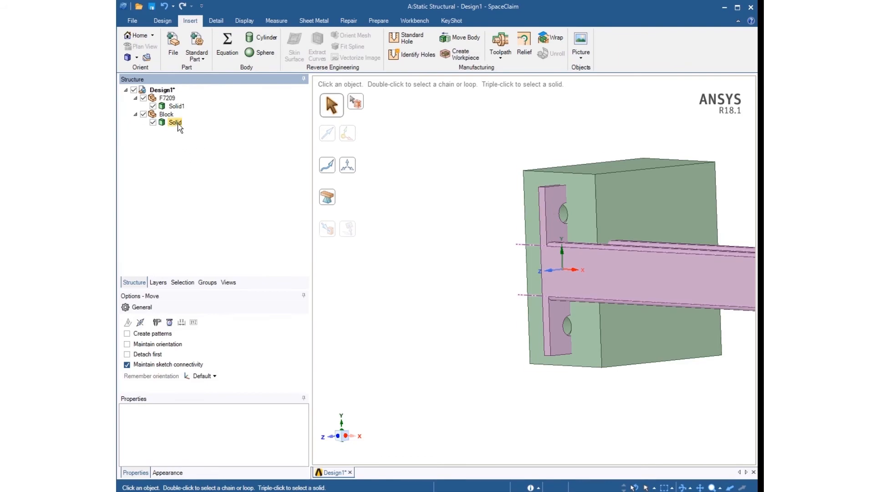
- Rename the imported F7209 component as Bracket
left_click(174, 101)
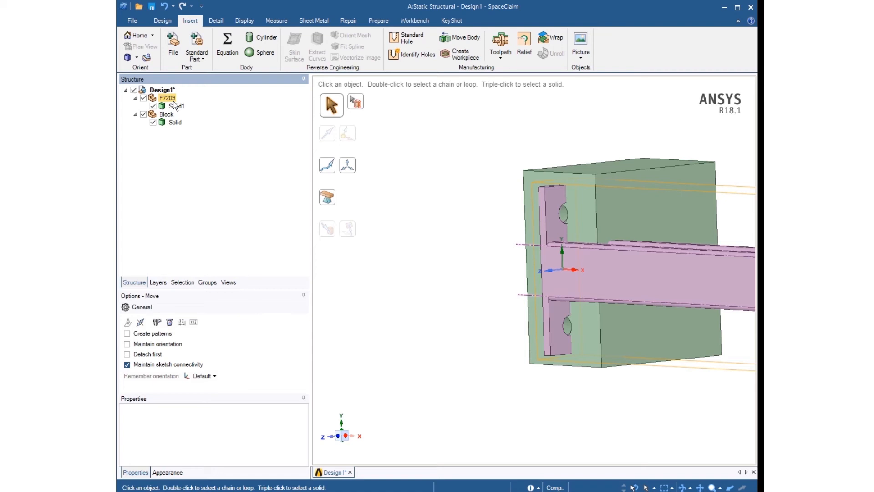
right_click(174, 102)
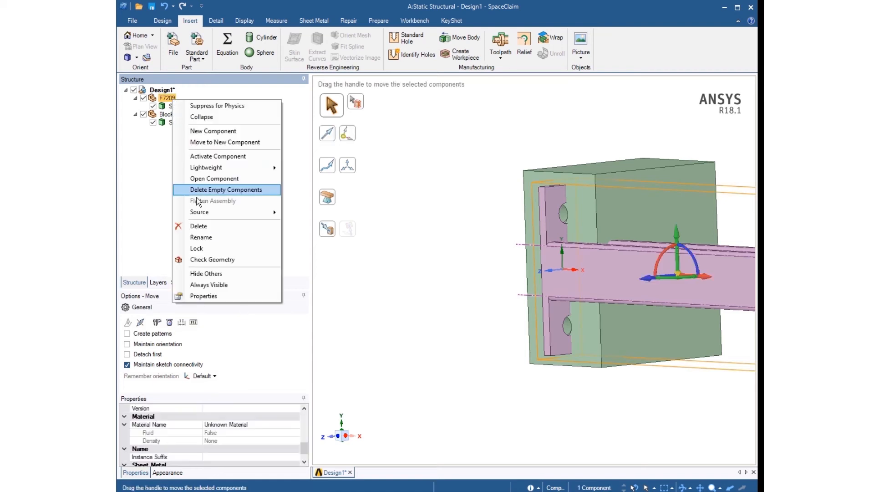
left_click(201, 237)
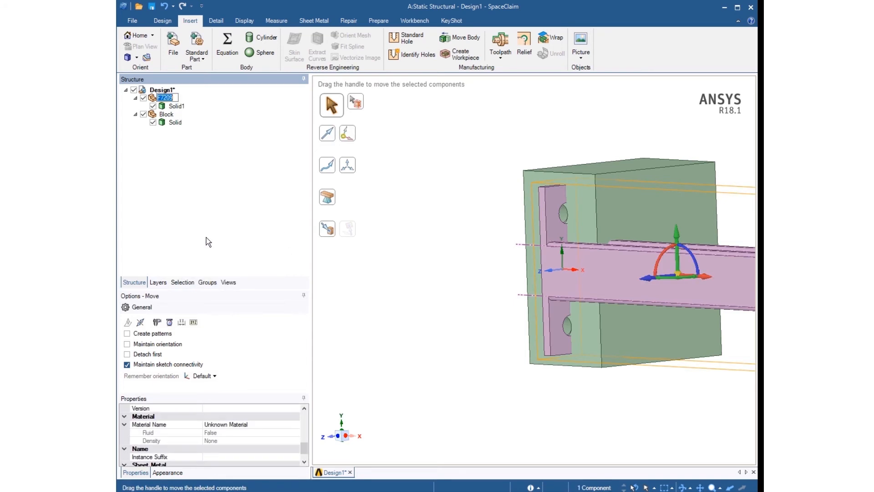
type("Bracket")
key("Return")
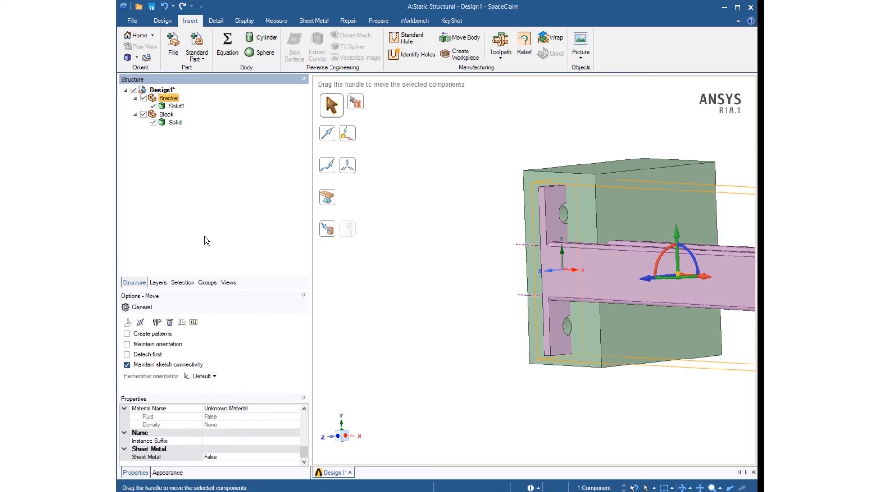
mouse_move(439, 297)
middle_mouse_down()
mouse_move(482, 308)
mouse_move(557, 304)
middle_mouse_up()
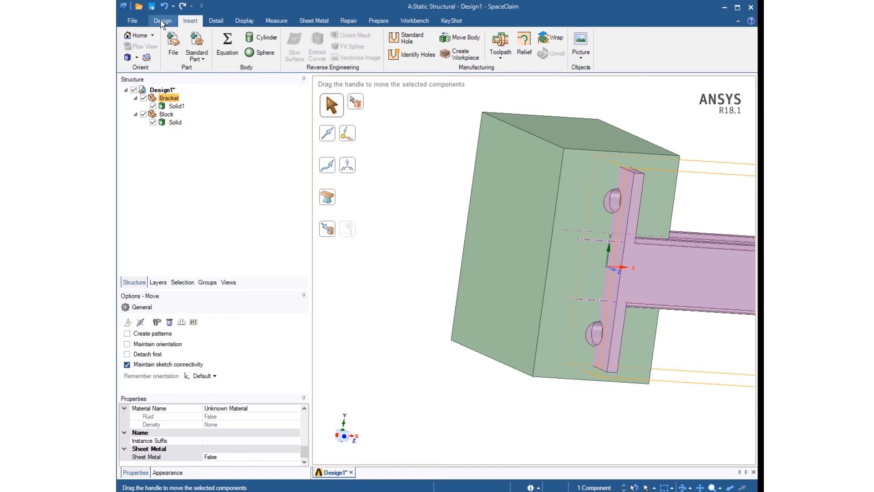
- Align the back face of the bracket's mounting plate with the block's face containing the two bolt holes
left_click(161, 23)
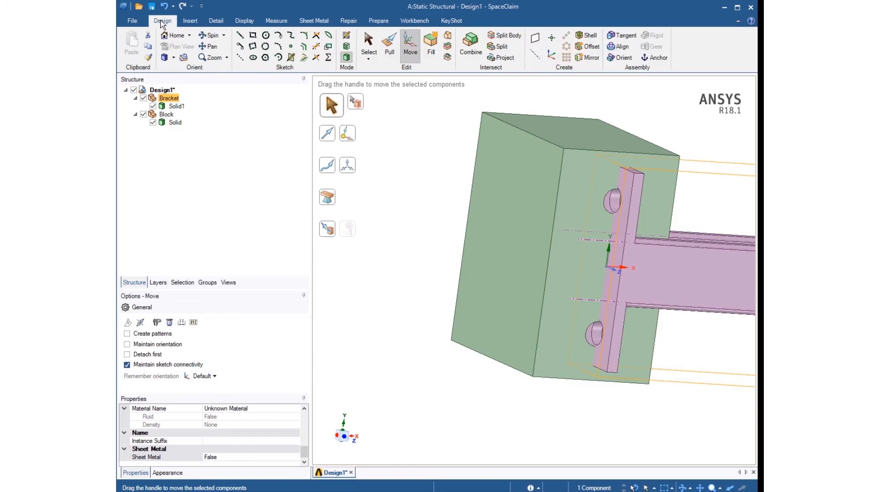
left_click(621, 47)
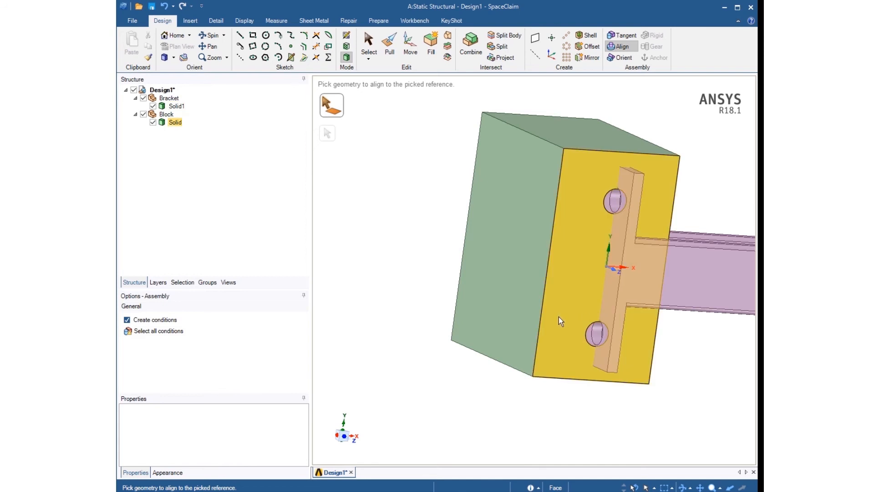
left_click(611, 309)
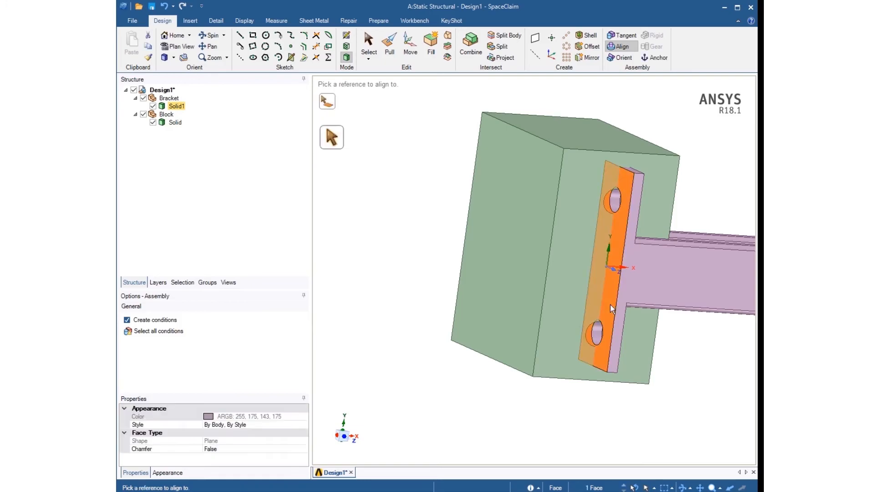
left_click(563, 314)
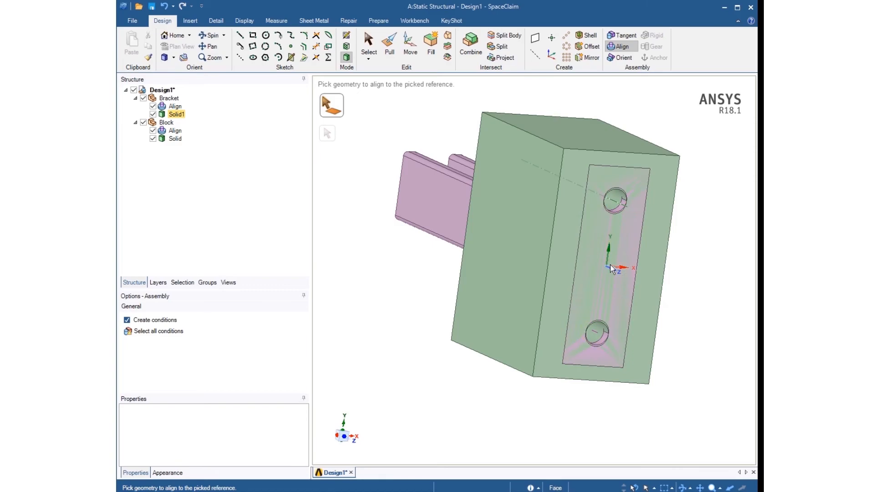
left_click(434, 211)
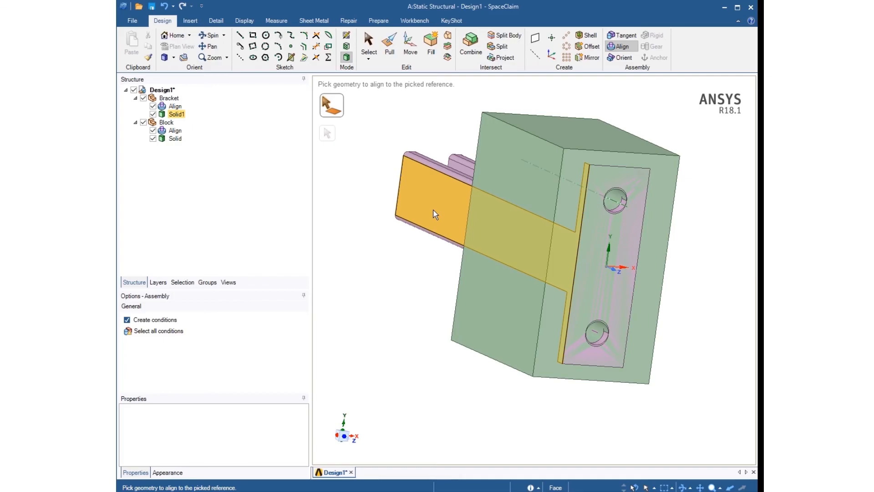
left_click(367, 201)
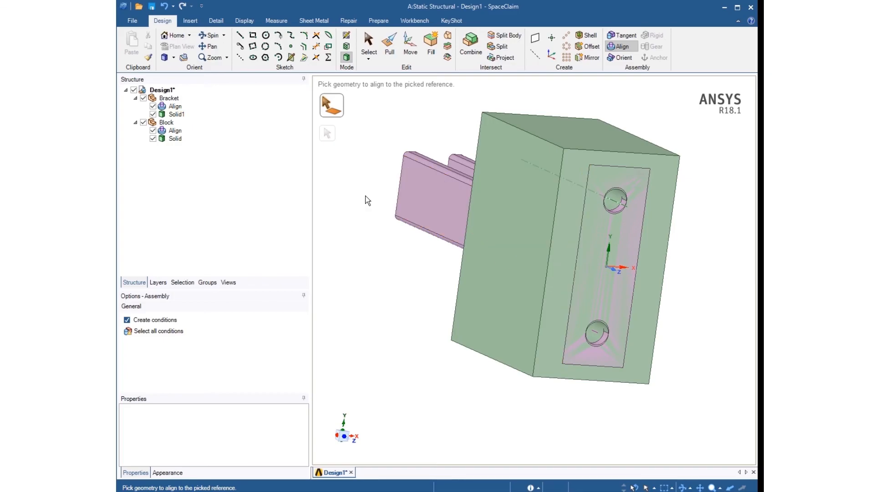
- Reverse the sense of the face alignment condition between the Bracket and the Block
left_click(179, 109)
right_click(179, 109)
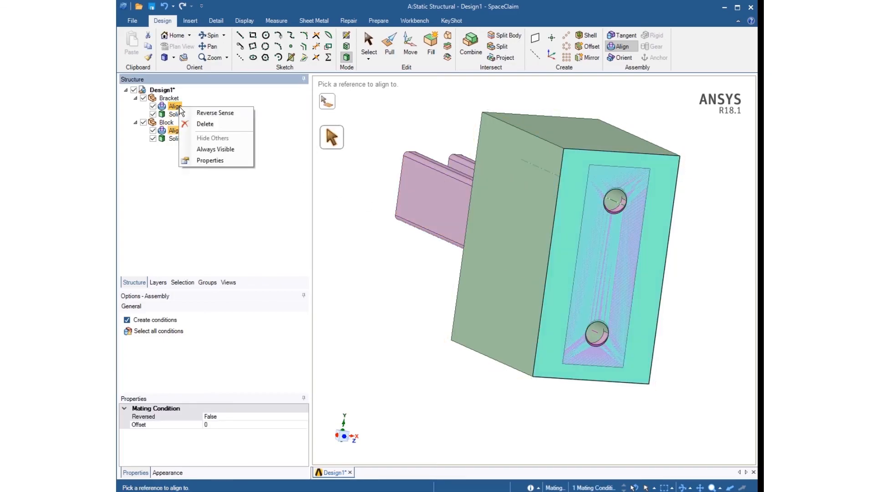
left_click(205, 113)
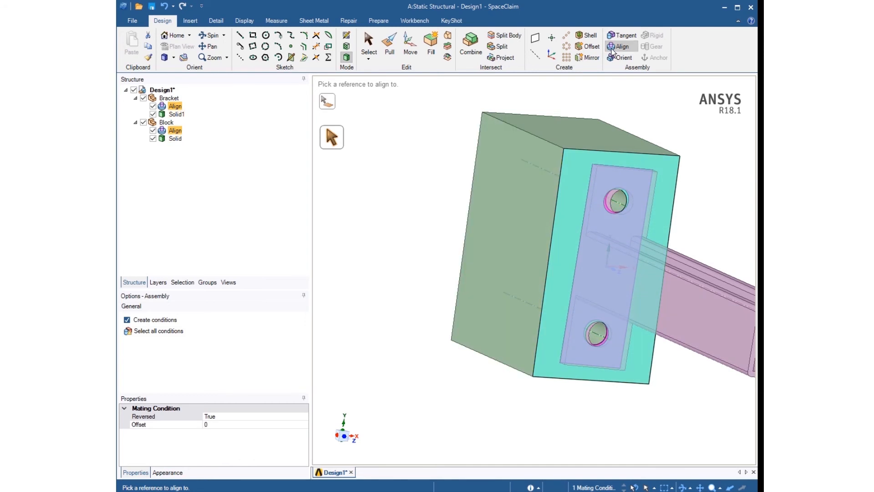
left_click(418, 236)
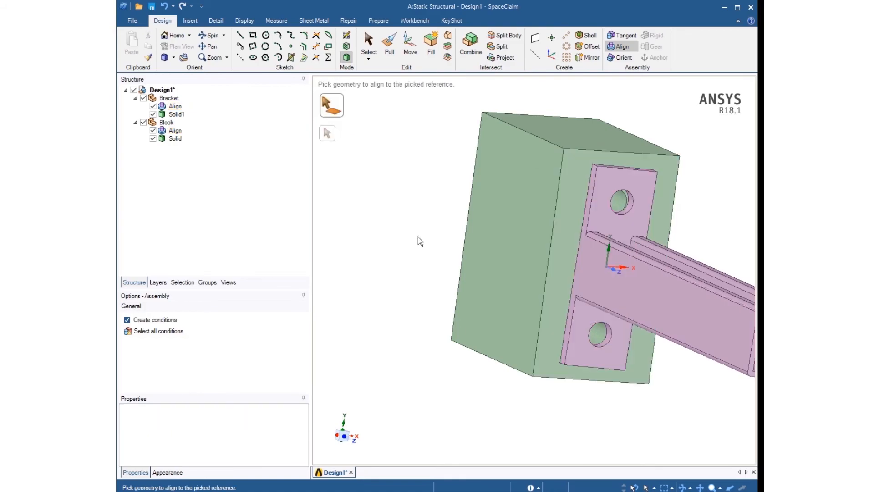
- Align the circular edge of the bracket's upper hole with the cylindrical face of the block's upper bolt hole
scroll(444, 234, "up", 3)
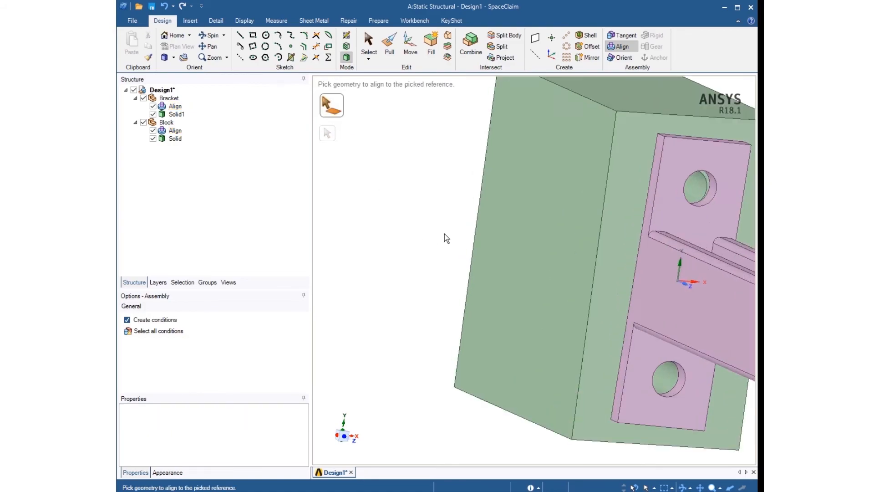
scroll(445, 233, "down", 2)
left_click(209, 46)
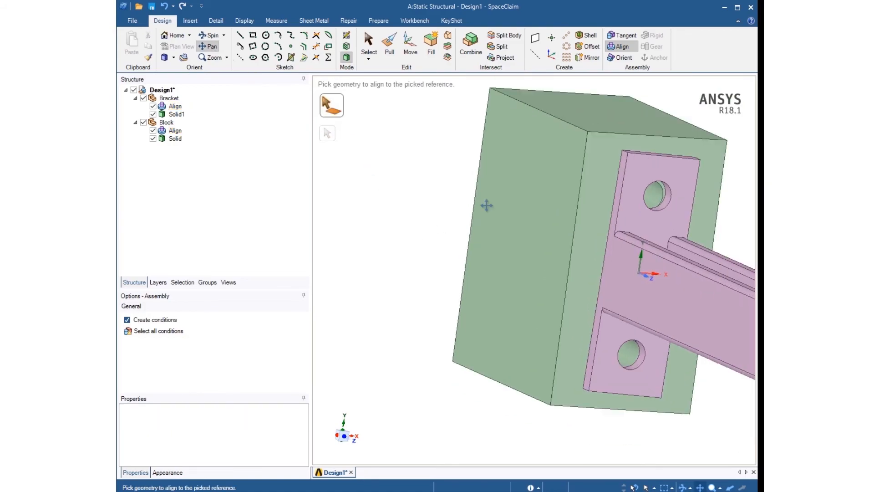
left_click_drag(575, 257, 482, 276)
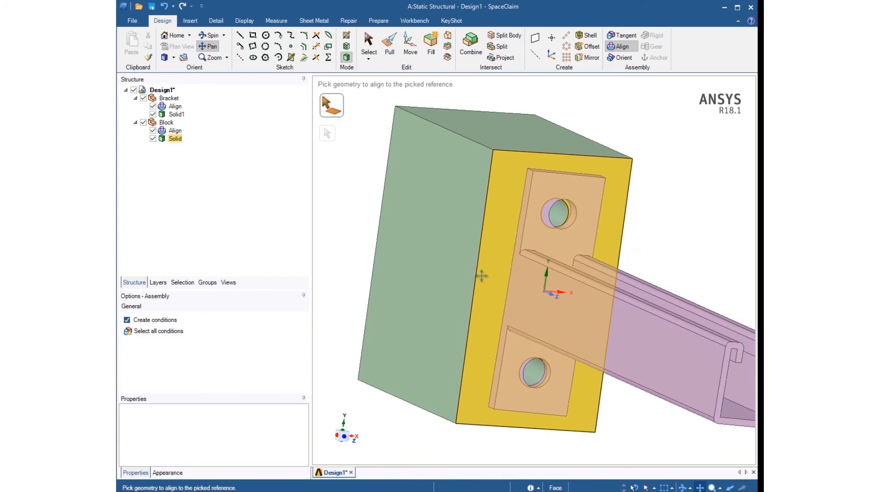
scroll(530, 240, "up", 2)
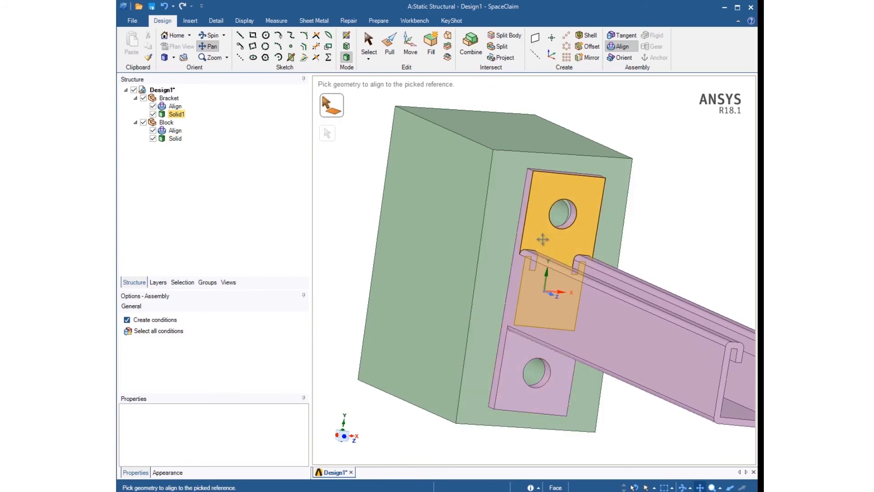
scroll(543, 239, "up", 2)
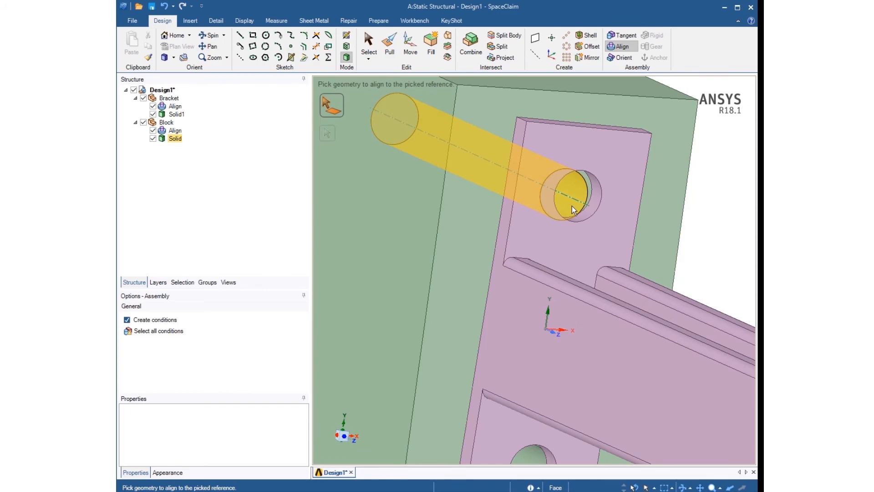
left_click(601, 208)
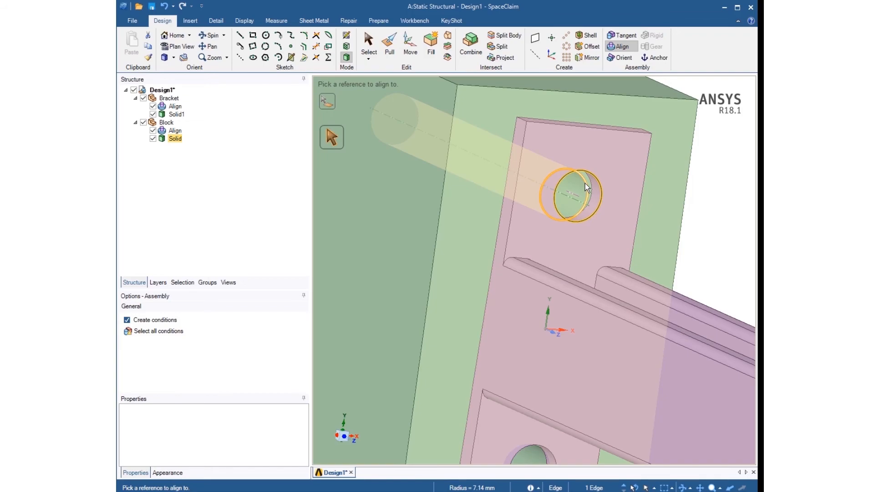
left_click(586, 183)
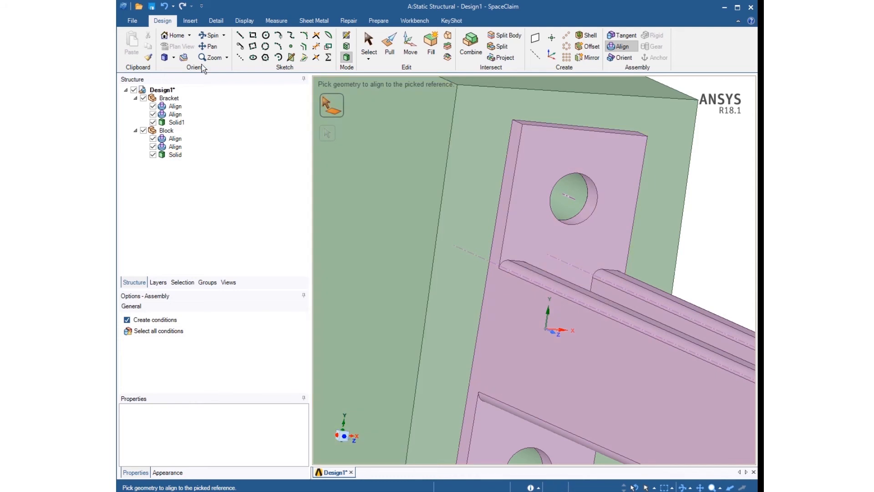
- Align the circular edge of the bracket's lower hole with the cylindrical face of the block's lower bolt hole
left_click(211, 47)
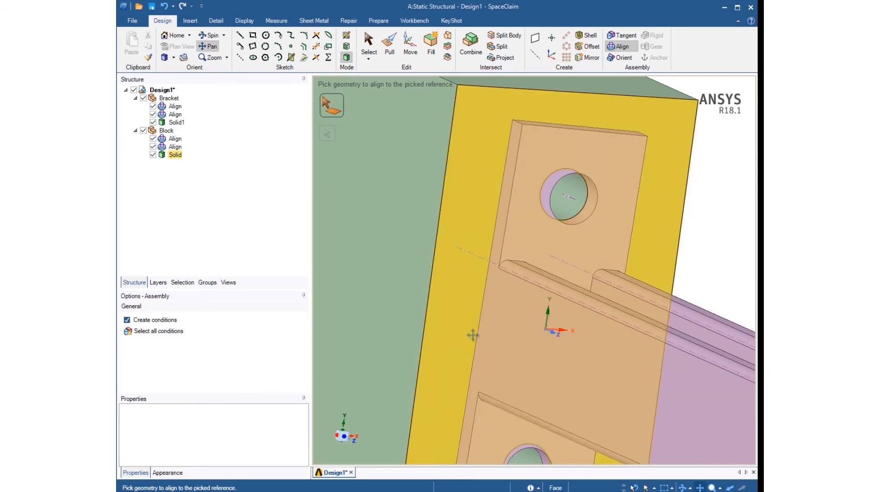
left_click_drag(470, 330, 474, 149)
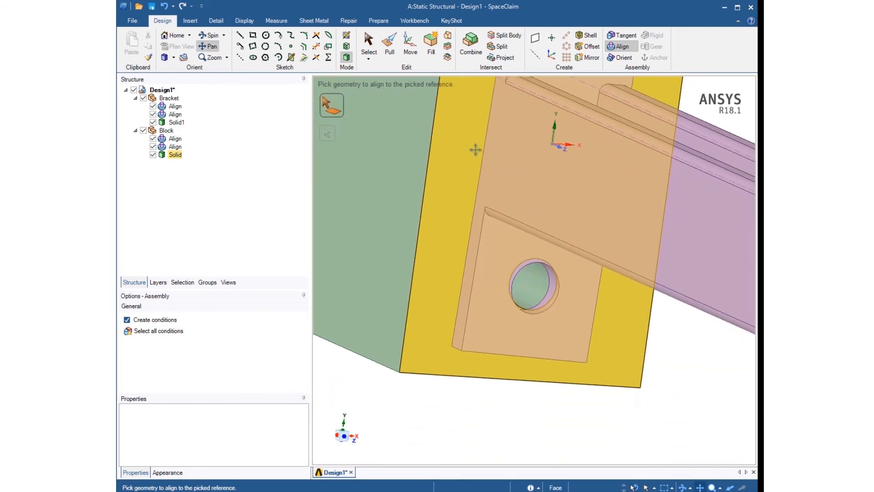
left_click(624, 47)
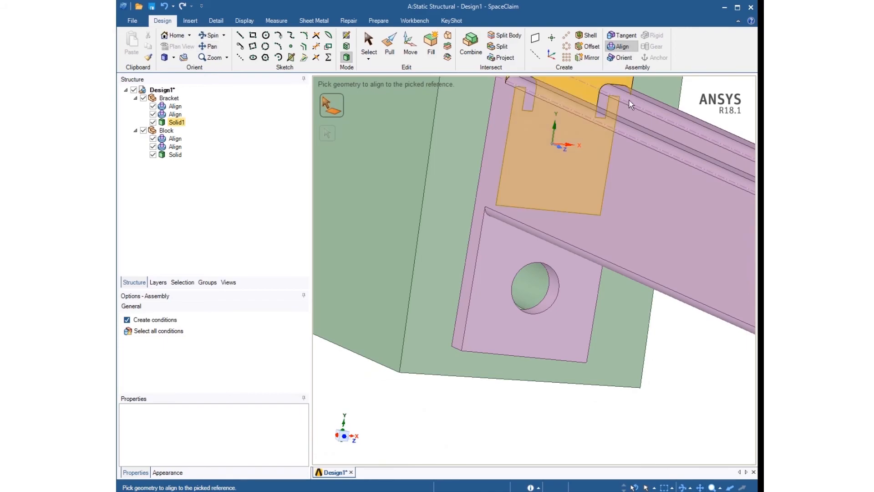
left_click(559, 286)
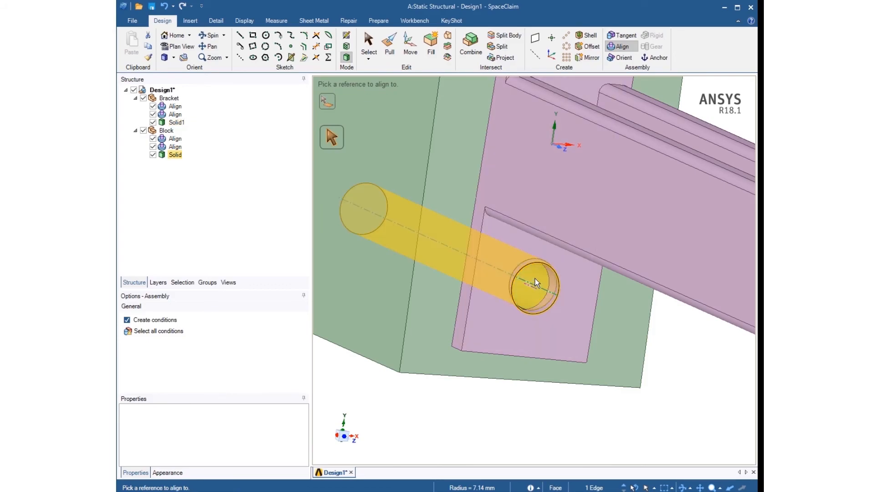
left_click(534, 279)
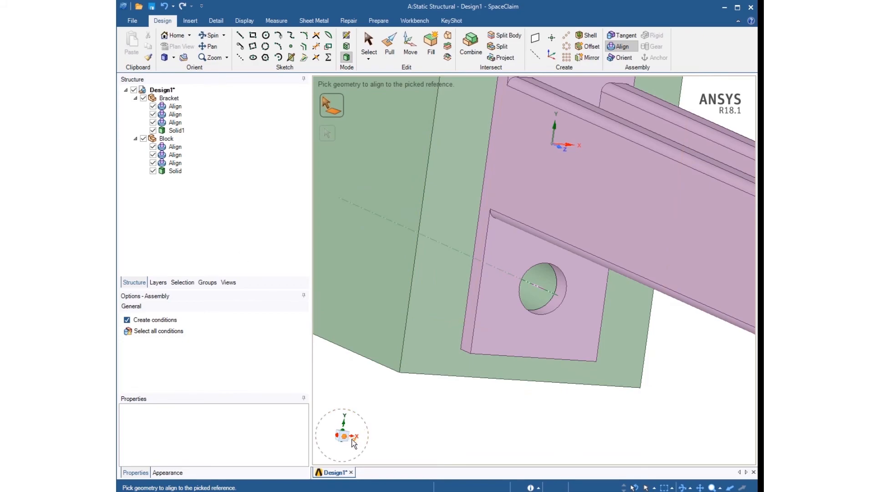
- Examine the assembled bracket and block from the front, back, top and side to check the hole alignment
left_click(357, 442)
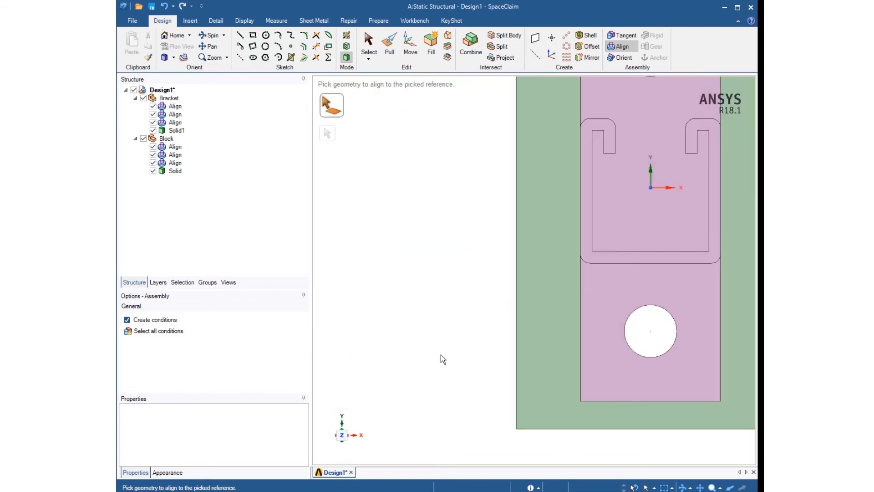
scroll(441, 350, "down", 4)
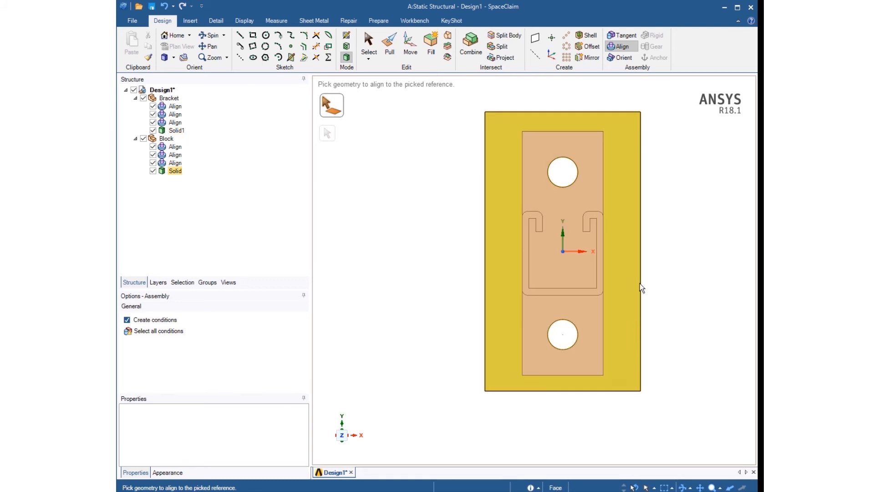
middle_click_drag(668, 299, 379, 351)
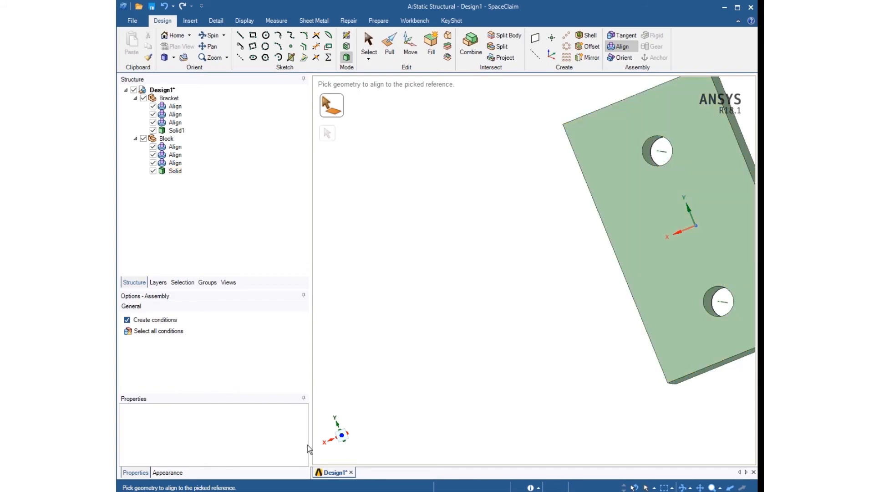
left_click(342, 437)
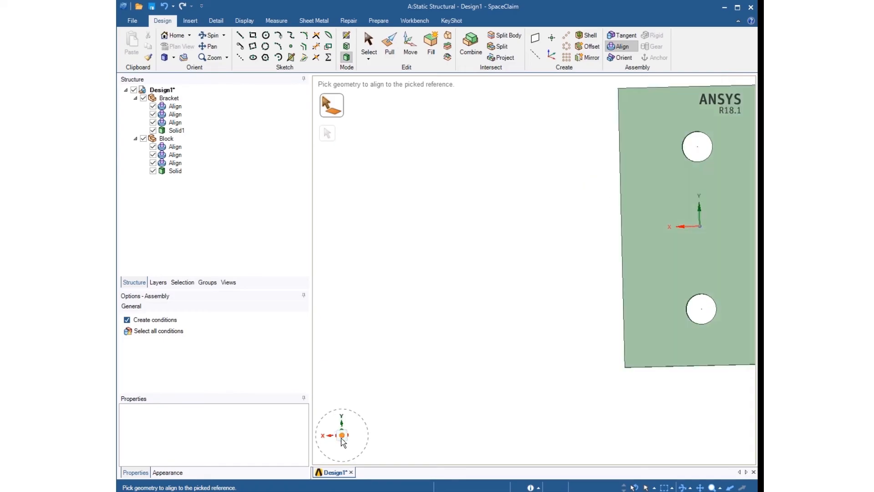
left_click(343, 425)
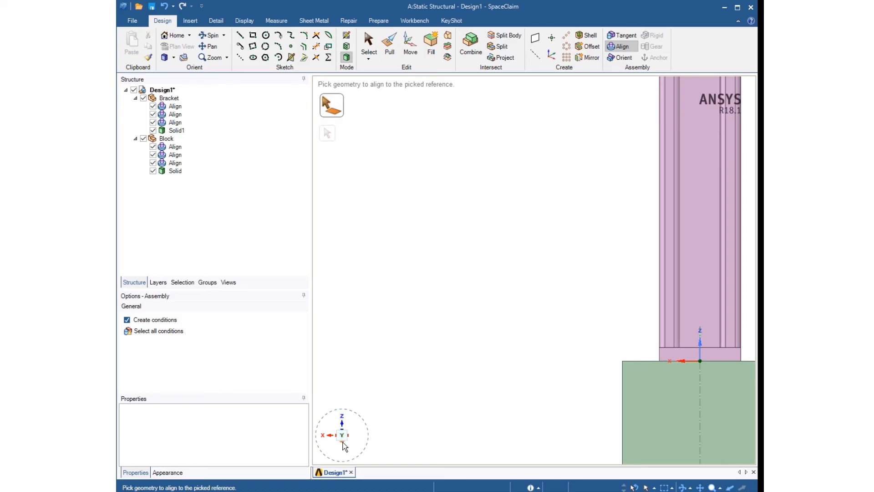
left_click(343, 442)
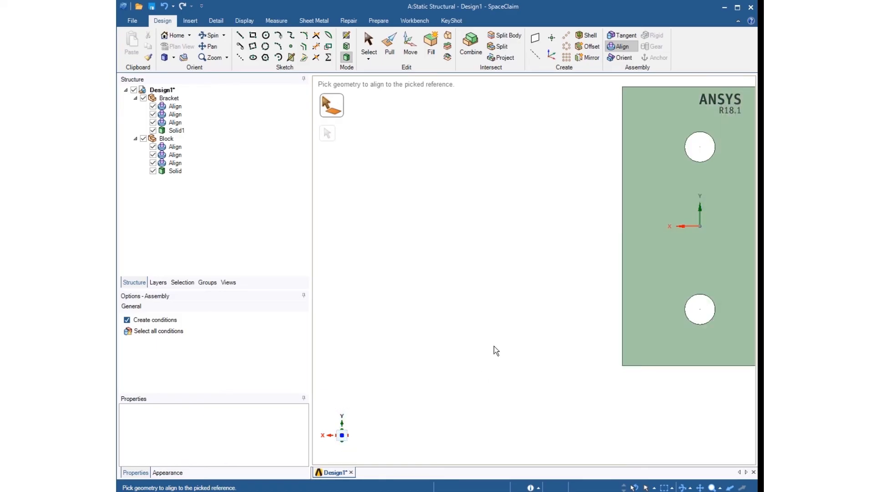
middle_click_drag(605, 281, 400, 287)
left_click(211, 47)
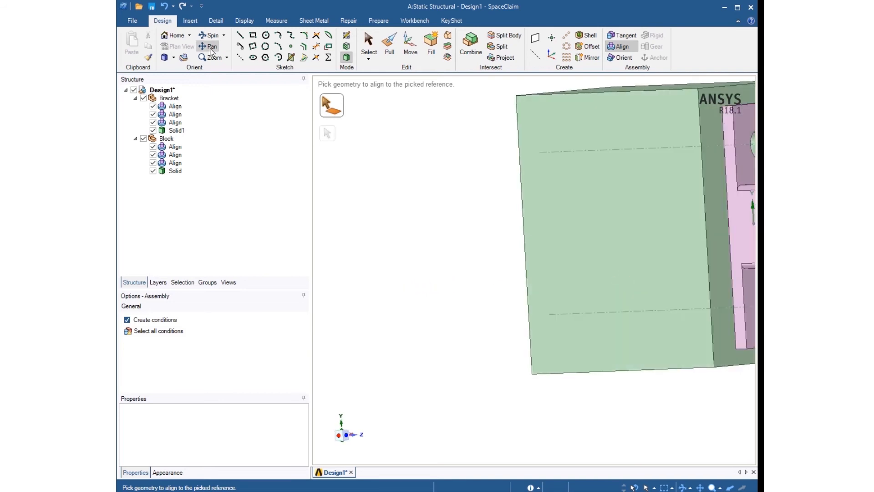
left_click_drag(560, 229, 411, 272)
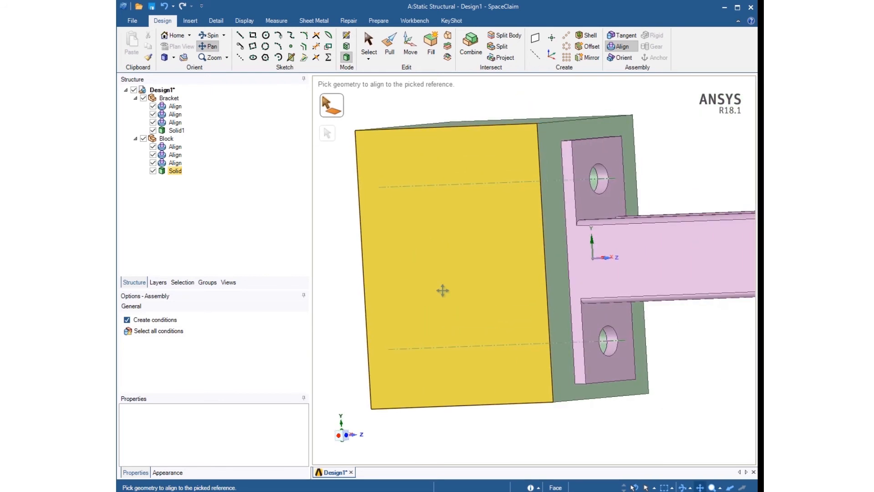
scroll(443, 290, "down", 1)
scroll(445, 290, "down", 3)
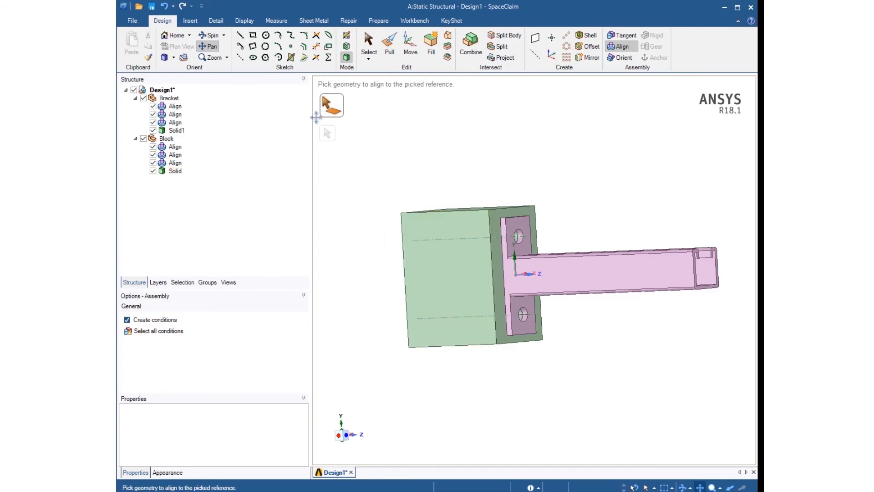
- Insert the bolt file CQ-M14x145L_CHKGB80.igs from the SMC_JP_CQM14x145LCHKGB80 folder of 4 Assembly 2 into the design
left_click(192, 21)
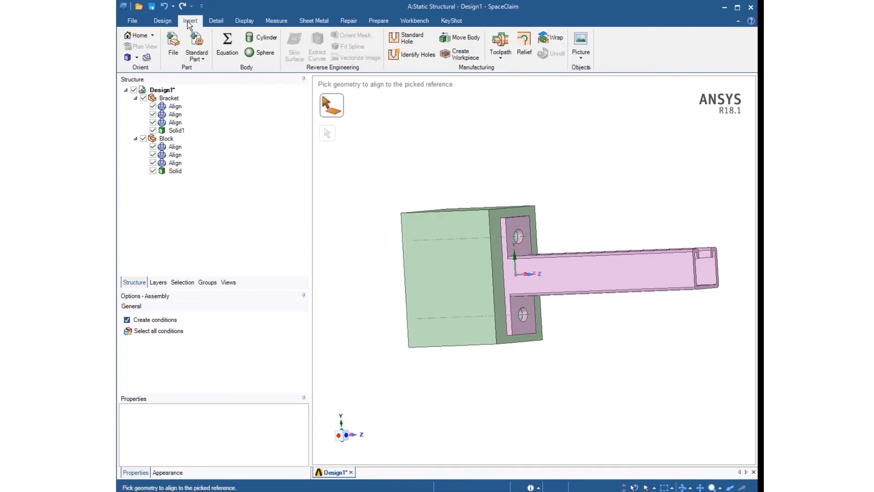
left_click(175, 42)
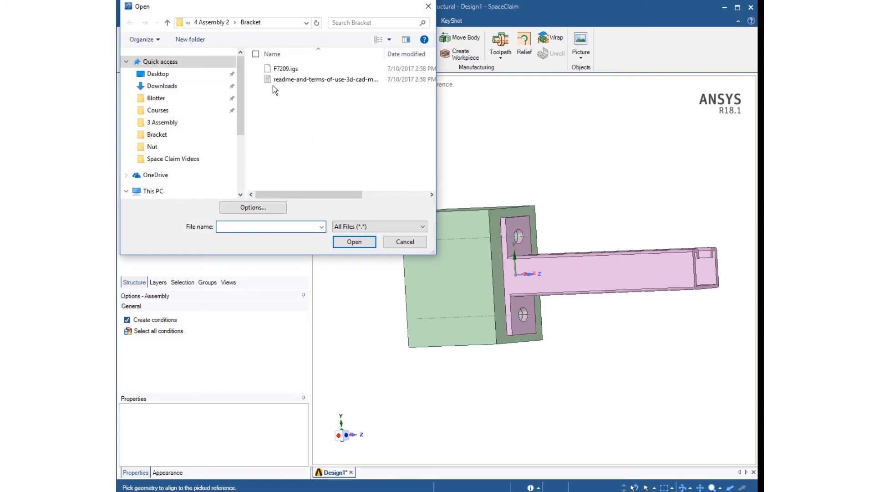
left_click(217, 23)
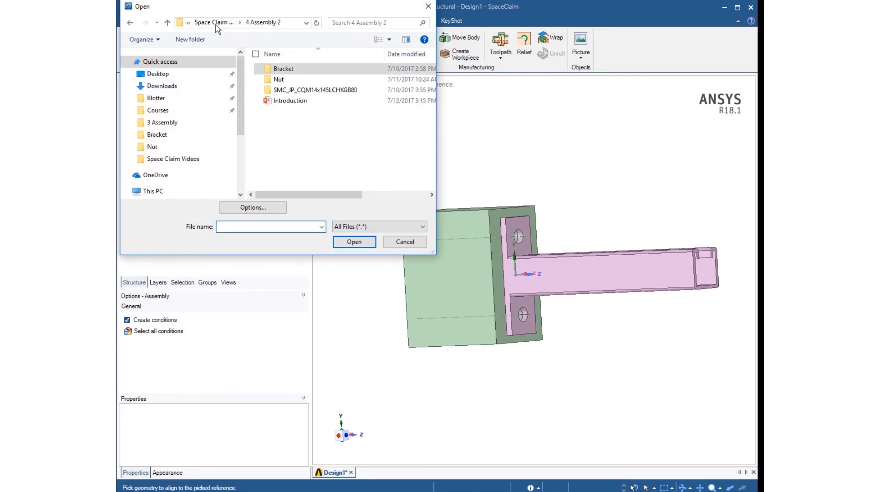
left_click(288, 90)
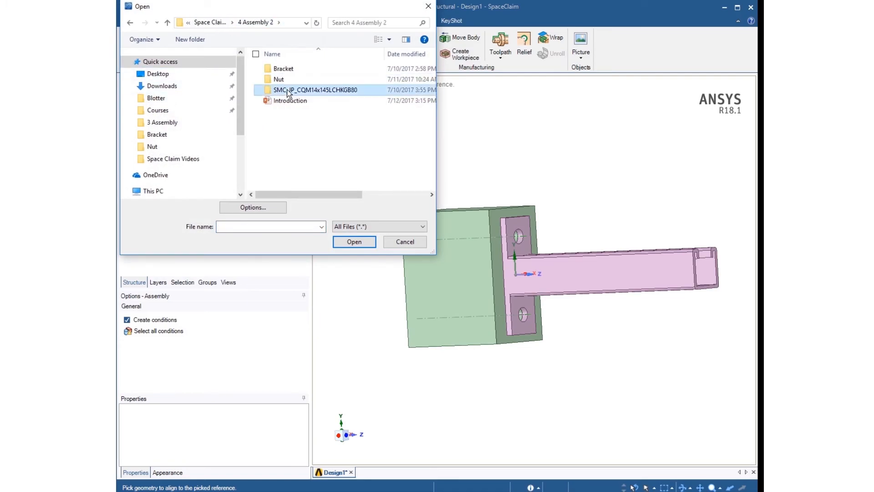
double_click(288, 90)
left_click(311, 69)
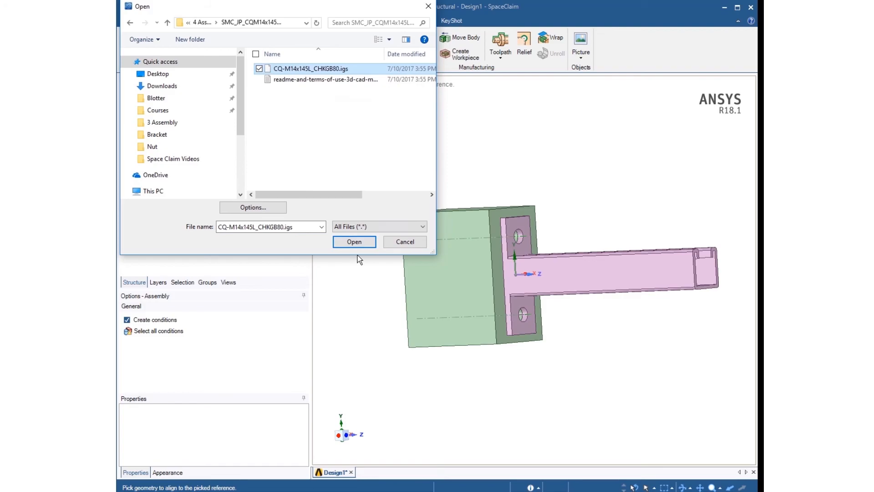
left_click(355, 241)
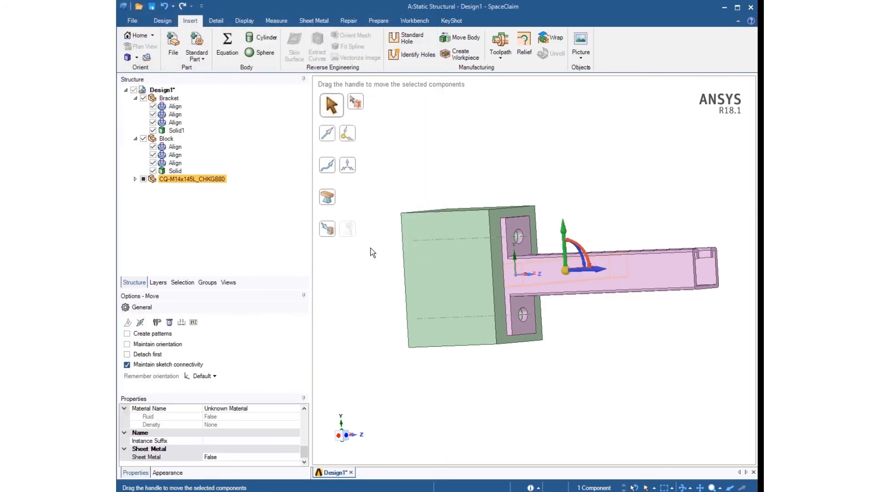
- Check the geometry of the inserted CQ-M14x145L_CHKGB80 component and identify its solid by toggling its visibility and expanding its contents
middle_click_drag(629, 356, 515, 364)
scroll(632, 393, "up", 2)
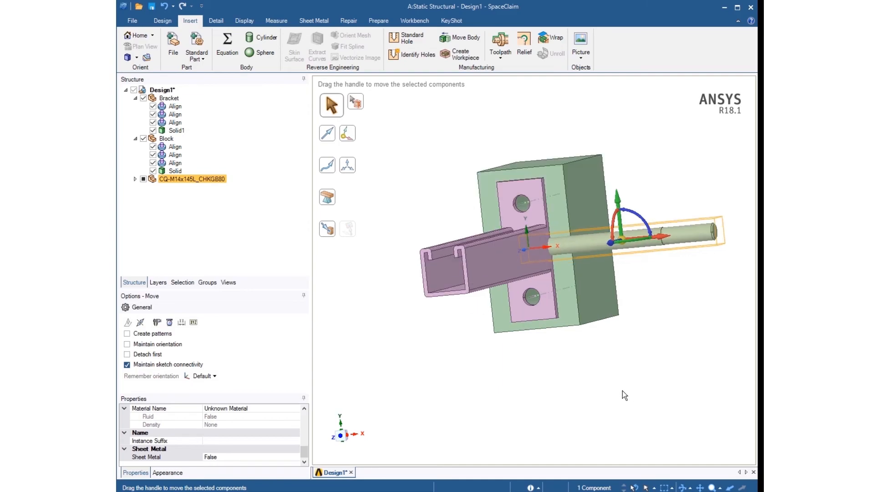
right_click(190, 179)
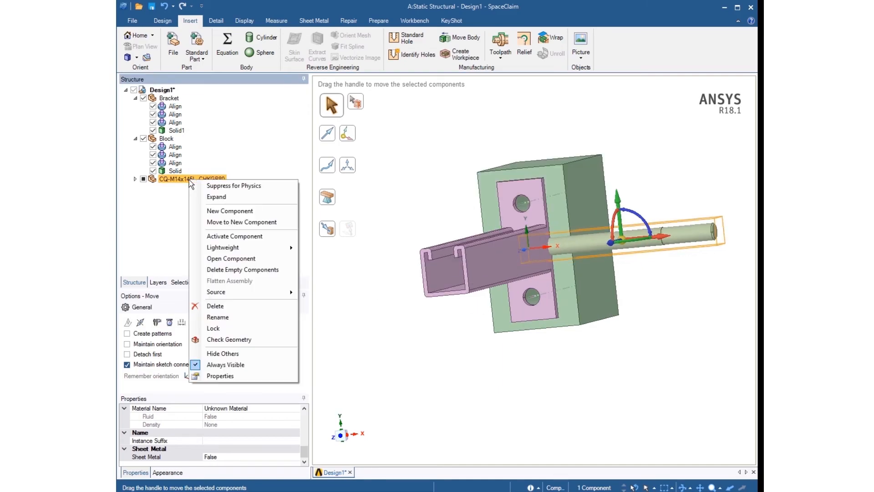
left_click(223, 340)
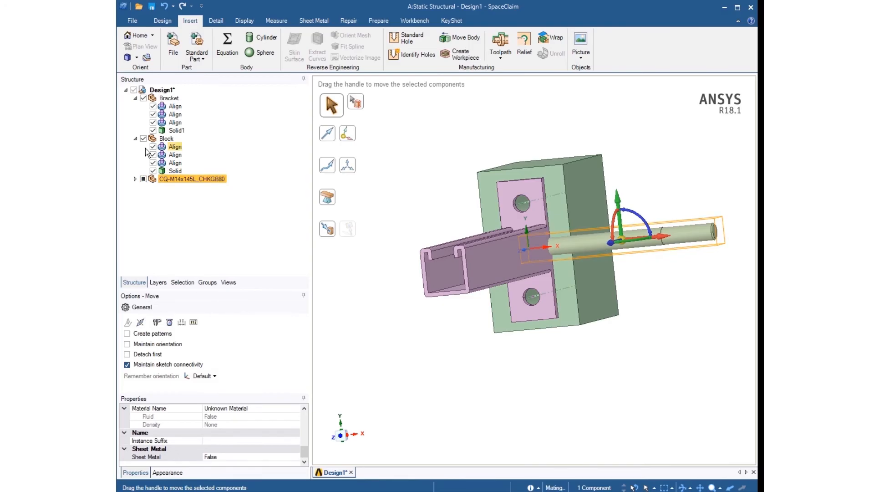
left_click(143, 180)
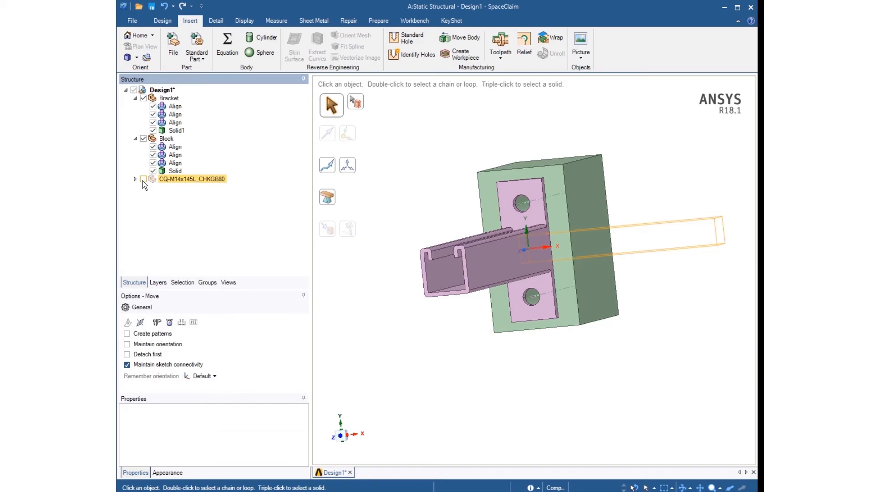
left_click(143, 180)
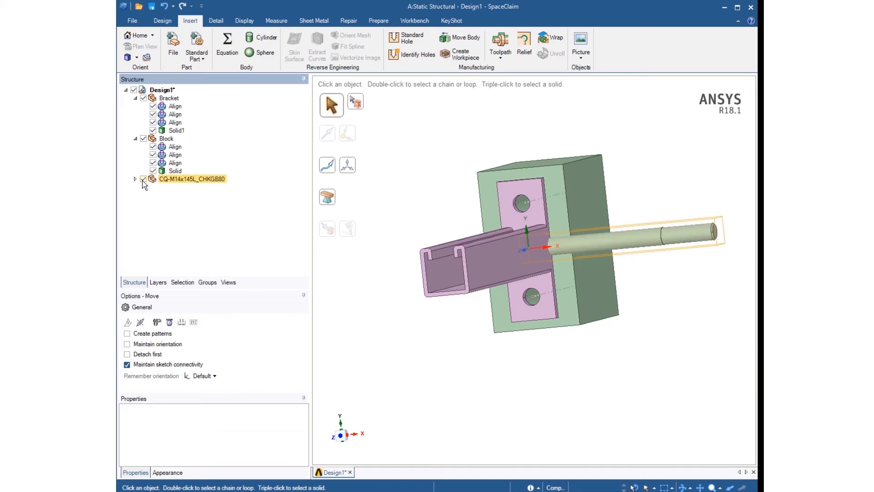
left_click(135, 179)
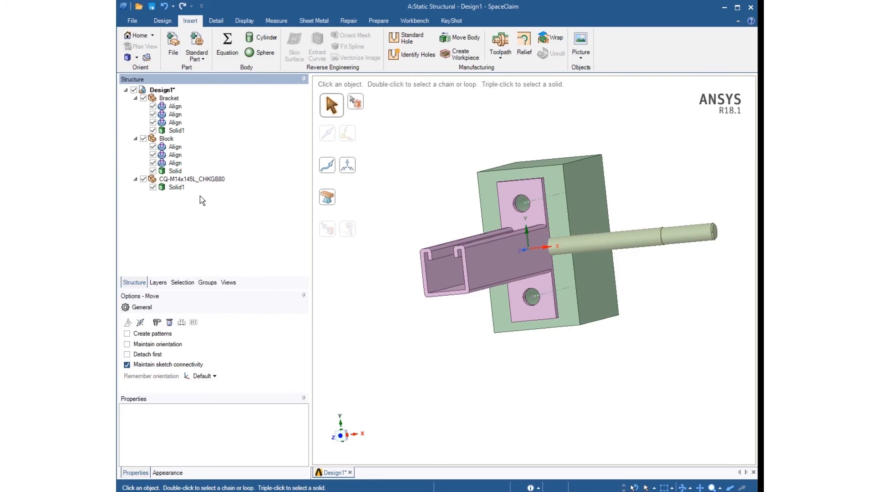
left_click(168, 181)
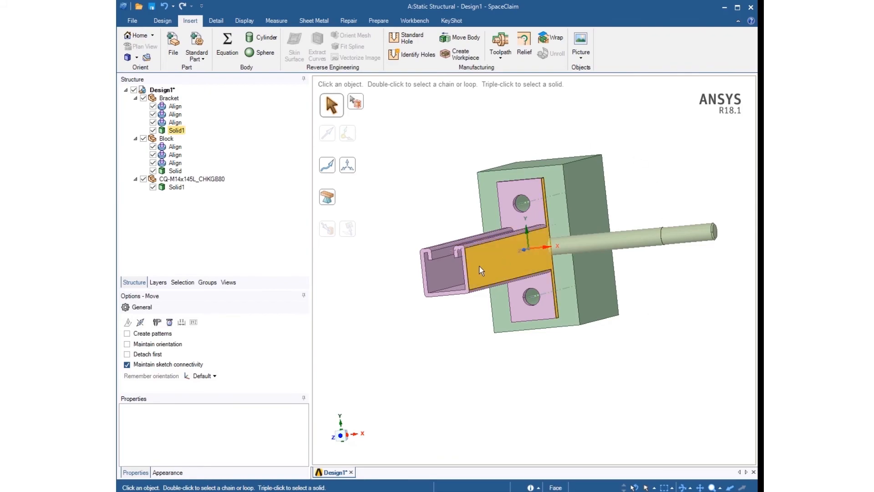
- Hide the Bracket component to expose the head of the inserted bolt
left_click(143, 99)
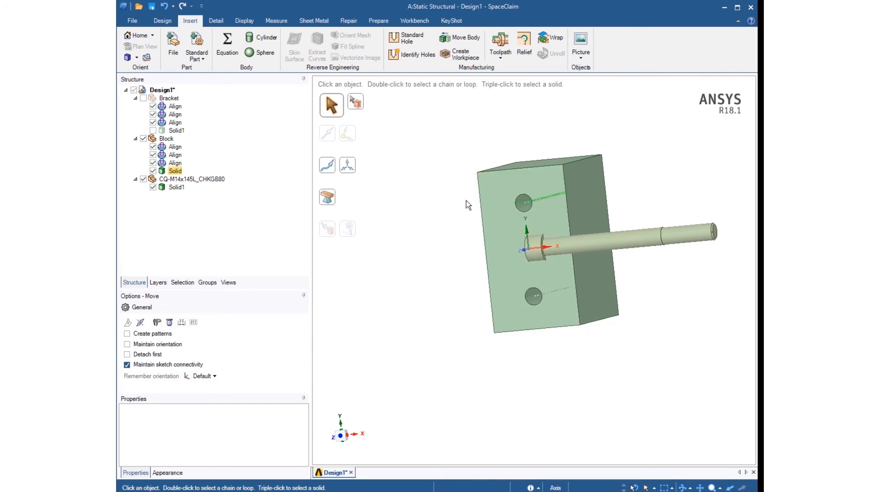
scroll(602, 421, "up", 1)
scroll(603, 420, "up", 2)
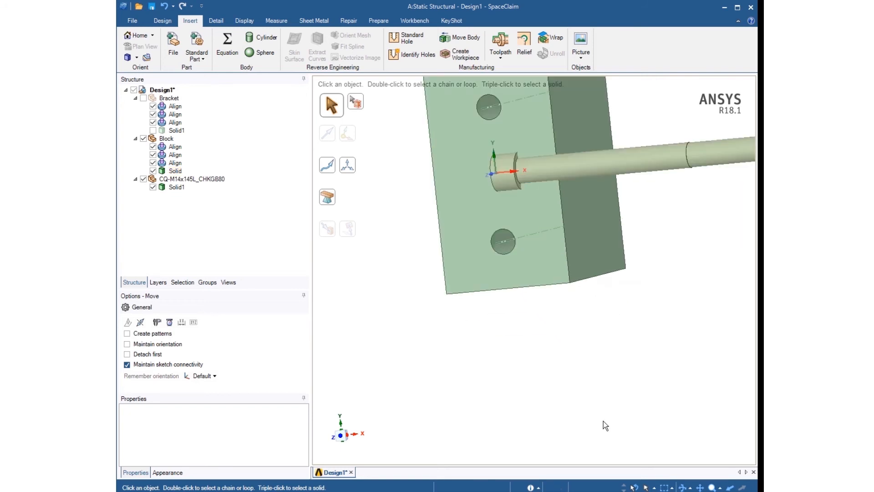
middle_click_drag(608, 241, 581, 279)
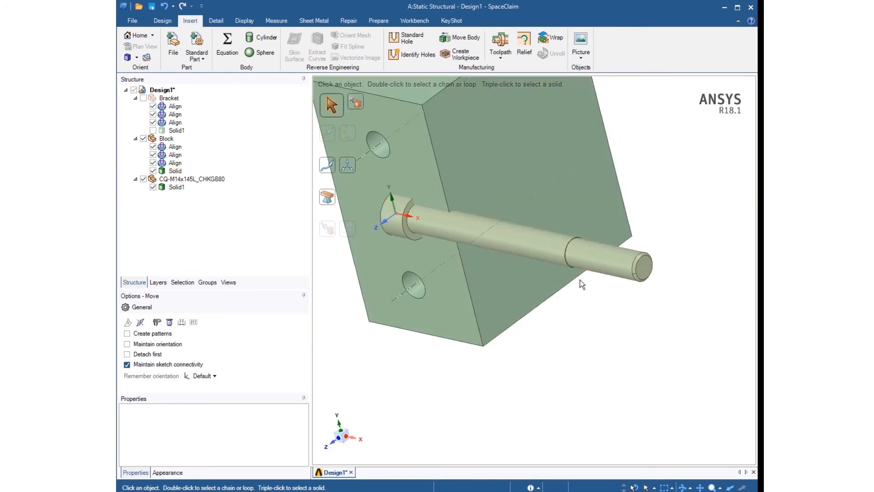
- Align the annular underside face of the bolt head with the bracket's outer mounting face, showing the Bracket again to pick it
left_click(162, 20)
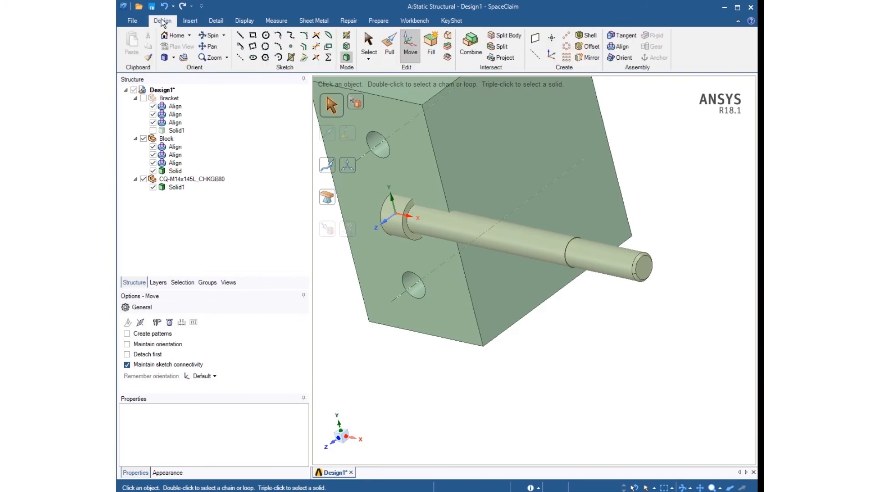
left_click(621, 46)
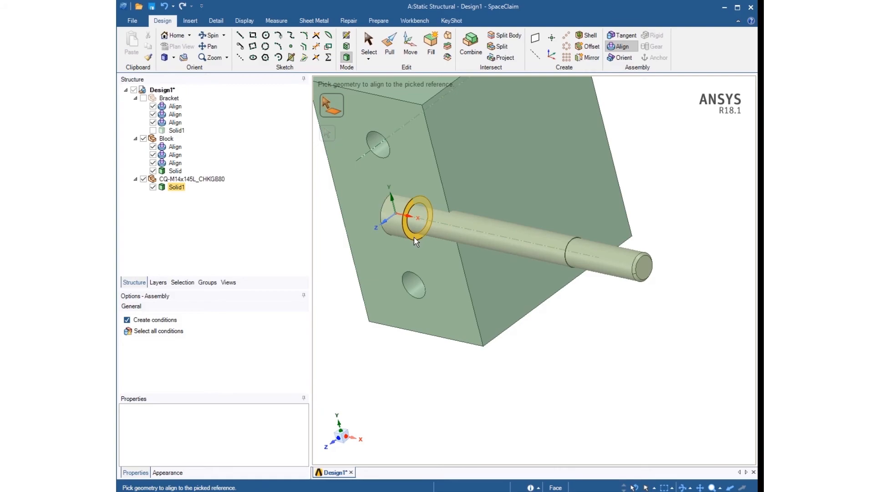
left_click(416, 242)
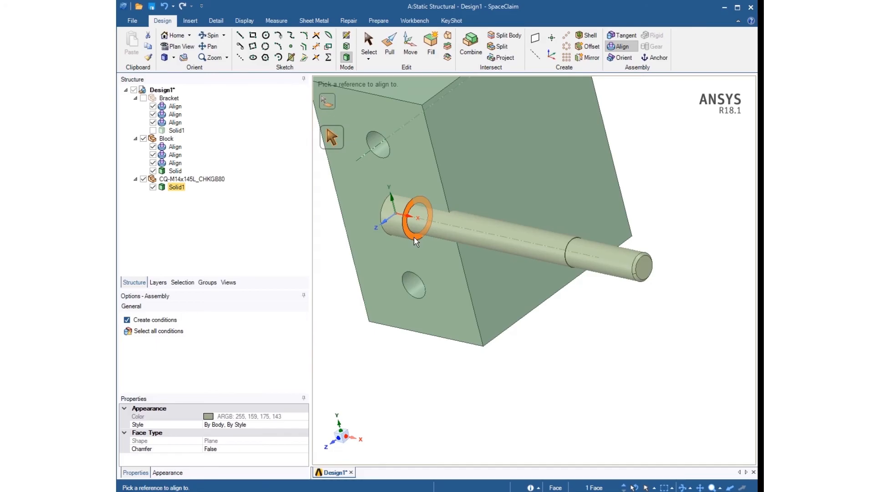
left_click(143, 98)
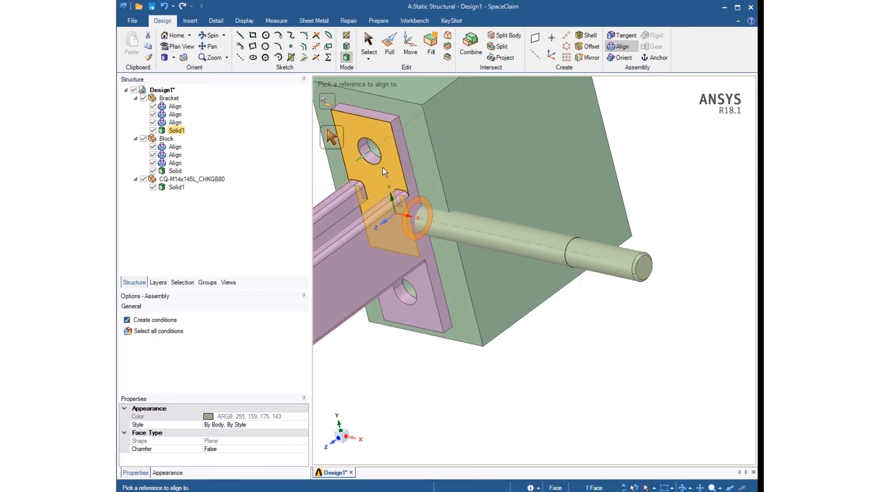
left_click(386, 173)
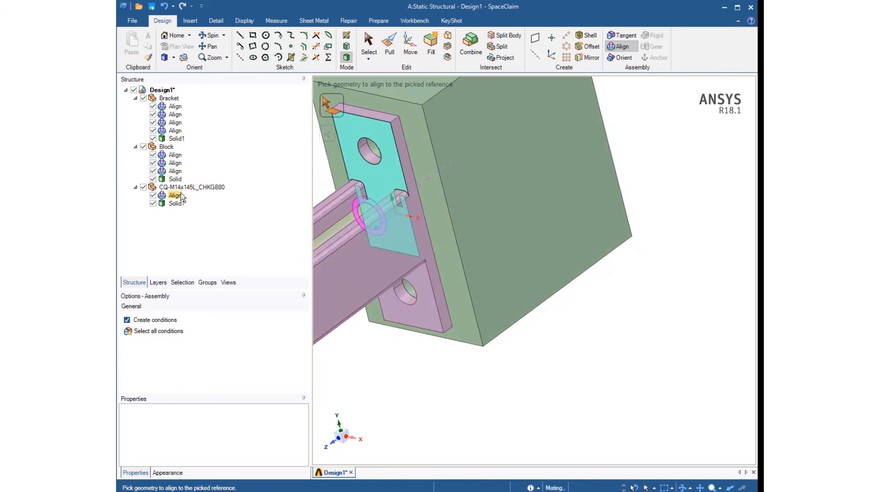
- Reverse the sense of the face alignment condition between the bolt and the Bracket and inspect the bolt from behind the block
right_click(177, 197)
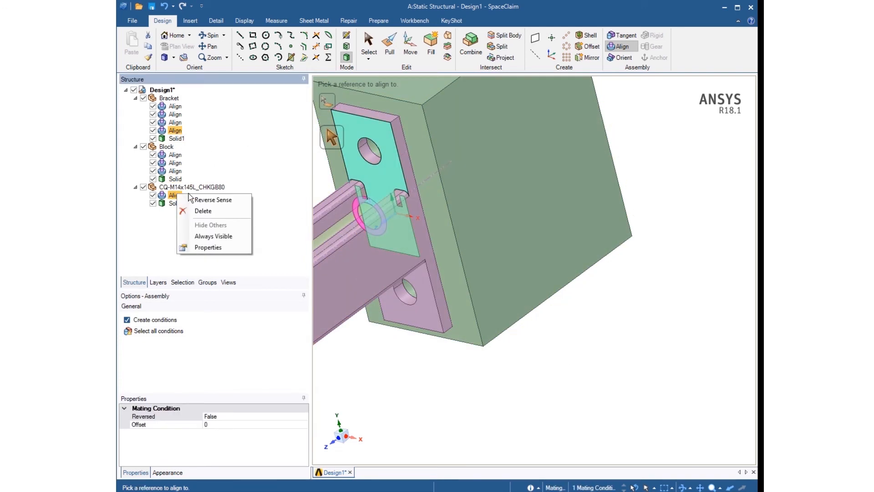
left_click(212, 200)
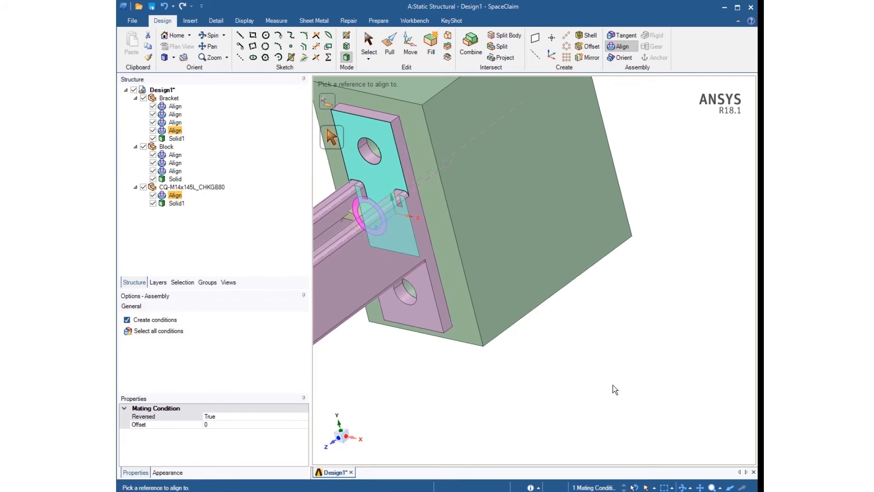
scroll(603, 379, "down", 3)
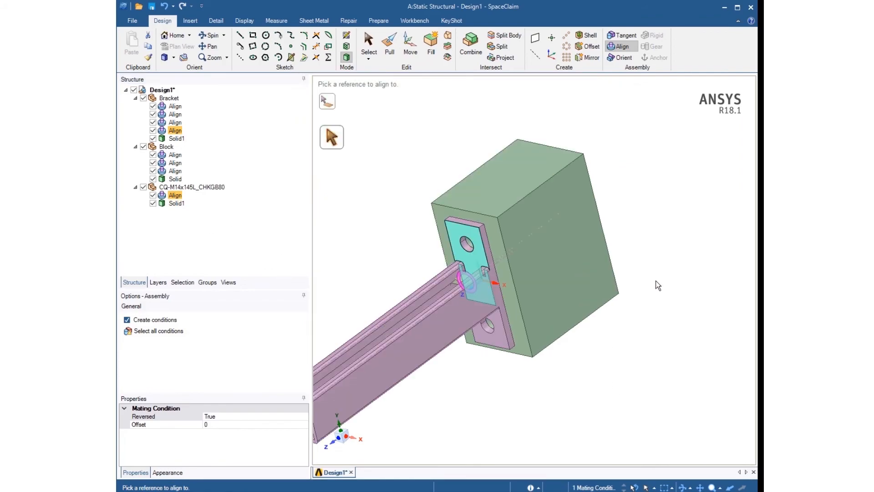
middle_click_drag(658, 285, 671, 272)
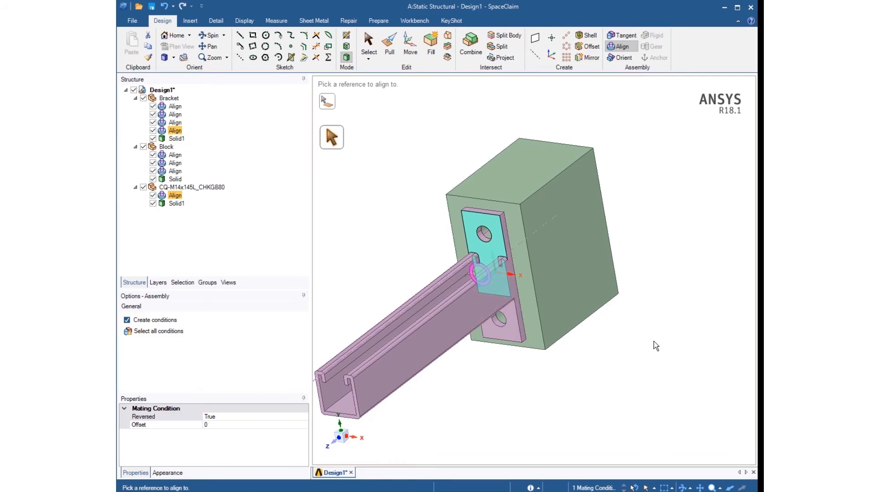
middle_click_drag(654, 345, 526, 420)
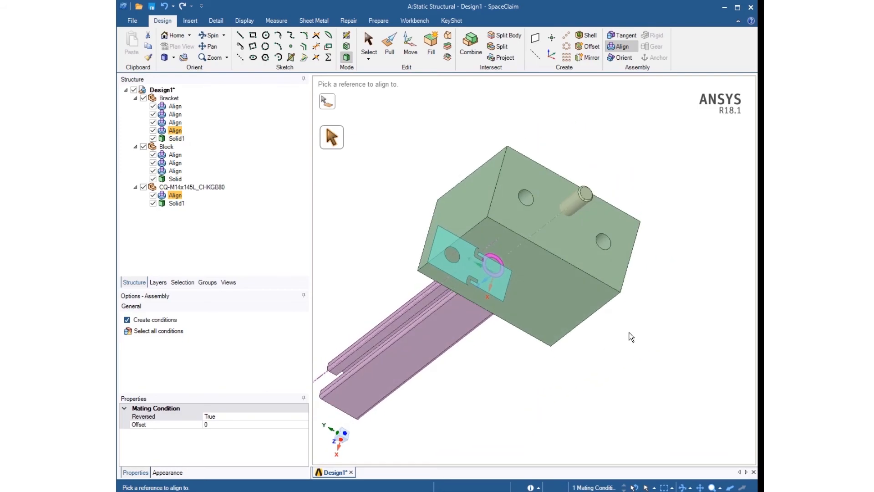
middle_click_drag(630, 335, 654, 321)
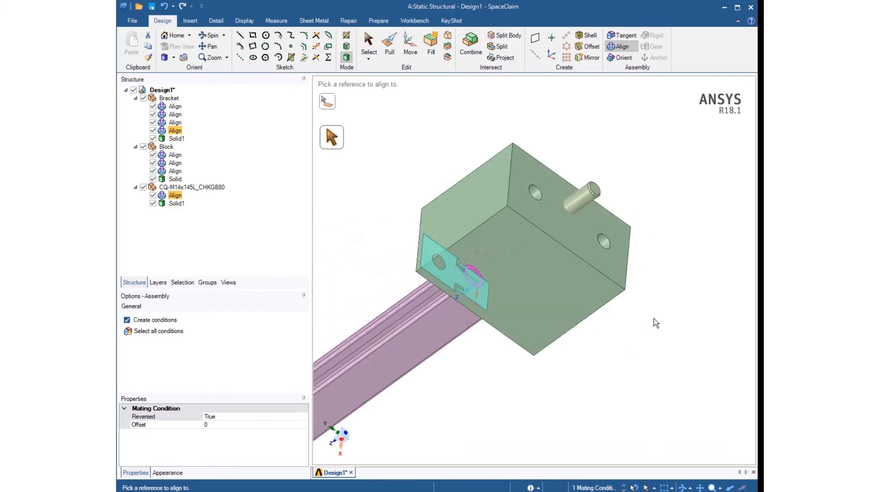
- Align the bolt's axis with the block's upper bolt hole and inspect its fit through the bracket and block
scroll(600, 248, "up", 5)
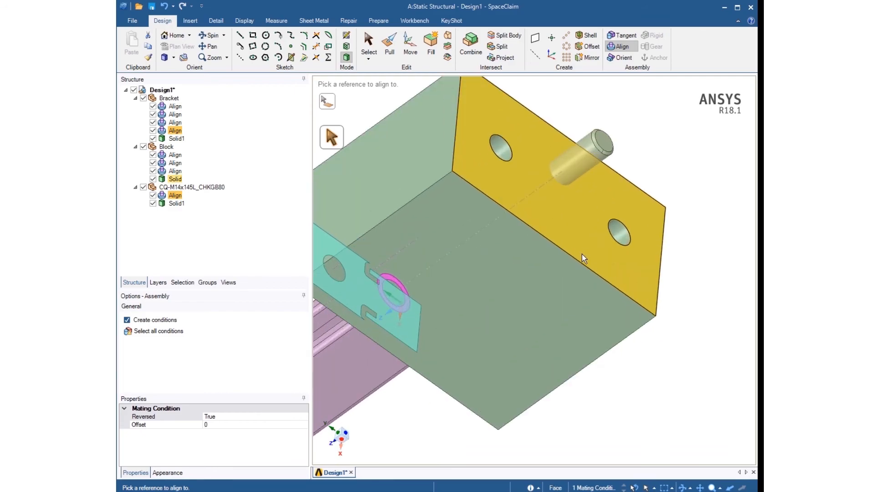
scroll(582, 253, "up", 1)
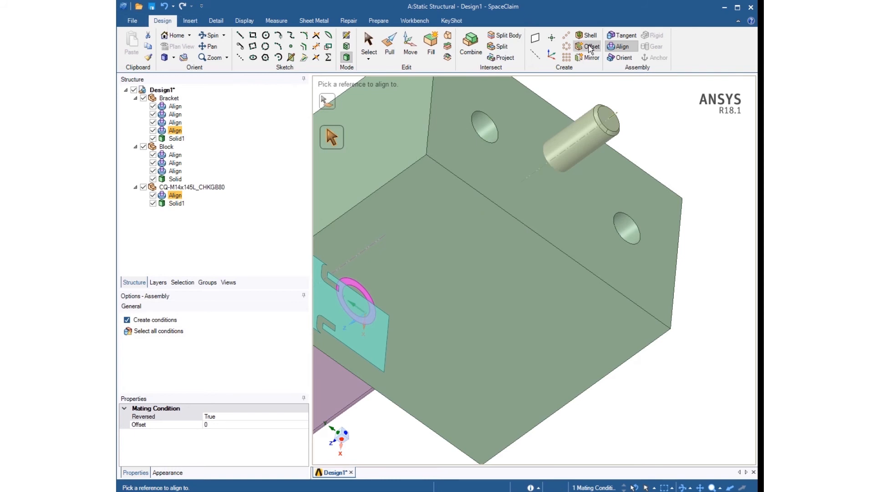
left_click(734, 441)
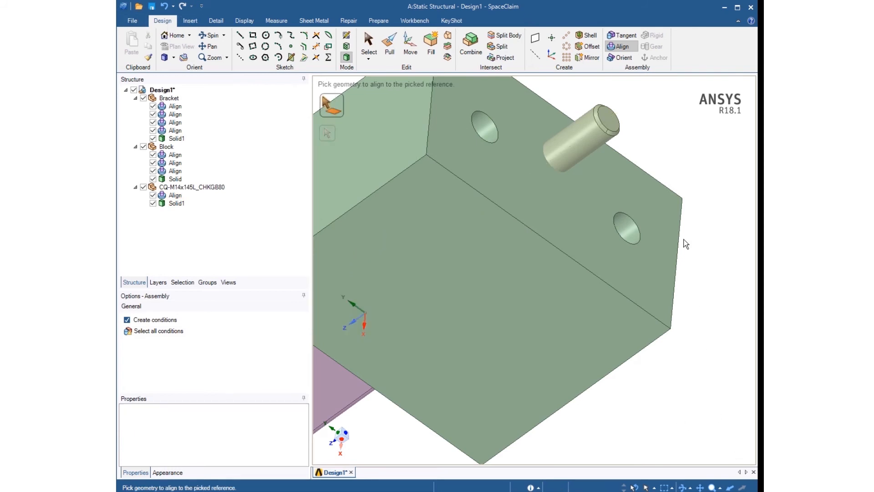
left_click(614, 118)
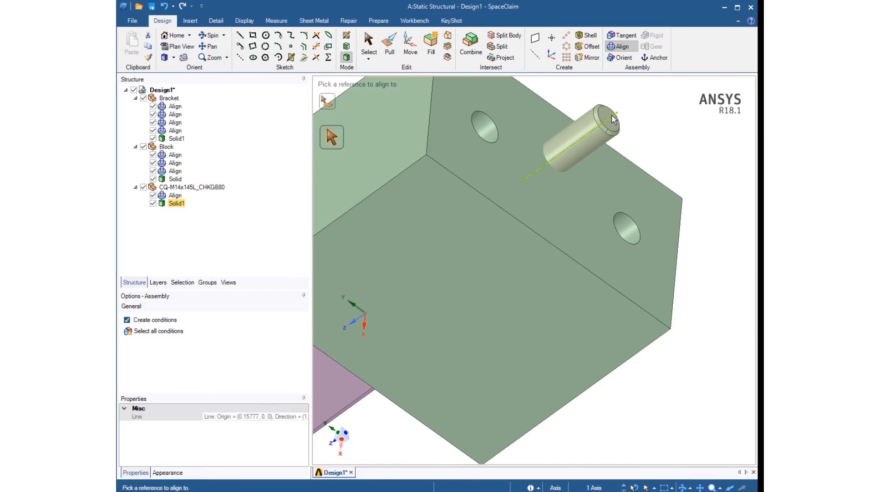
left_click(486, 125)
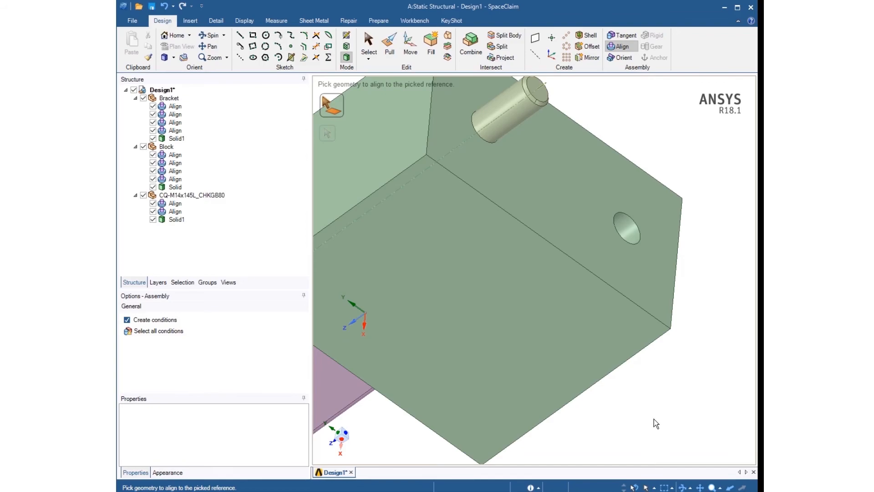
middle_click_drag(660, 400, 547, 297)
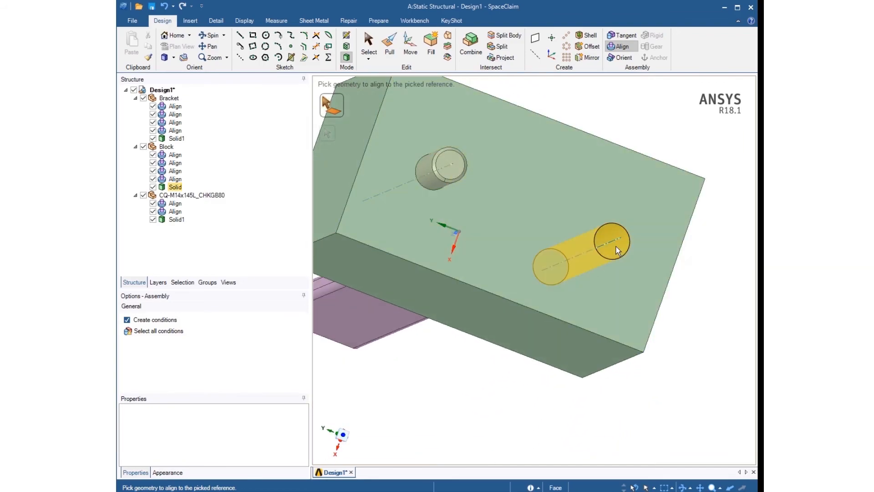
middle_click_drag(554, 260, 410, 228)
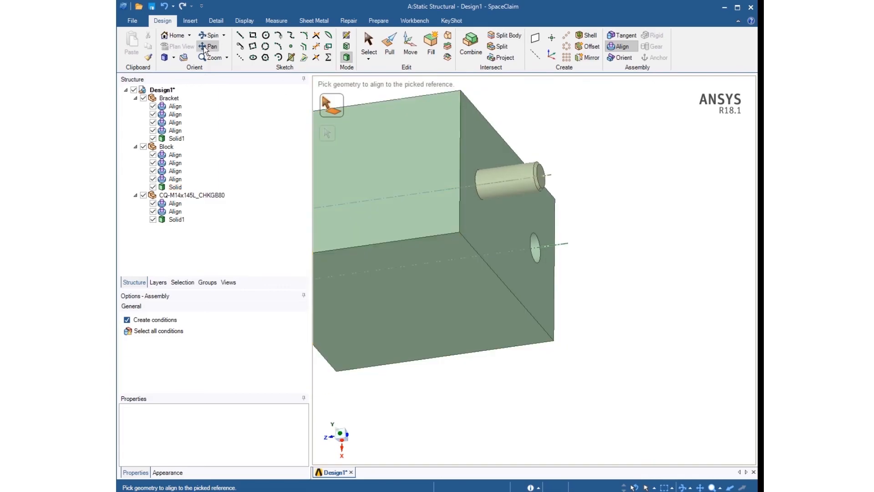
left_click_drag(384, 275, 508, 299)
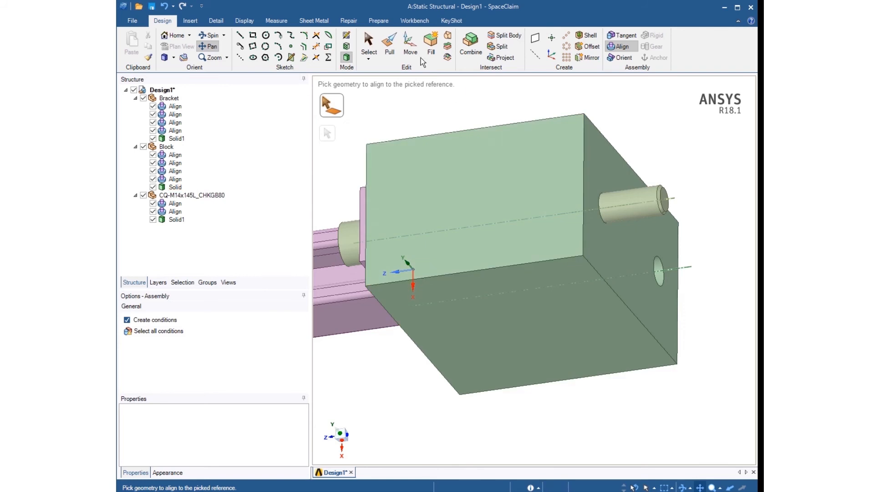
- Select the first bolt component with the Move tool to examine its remaining freedom and alignment conditions, and clear the selection
left_click(409, 51)
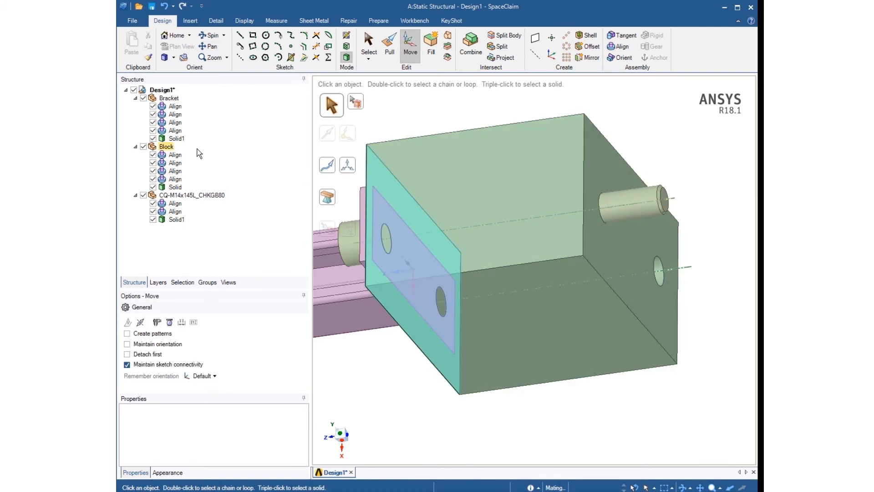
left_click(207, 196)
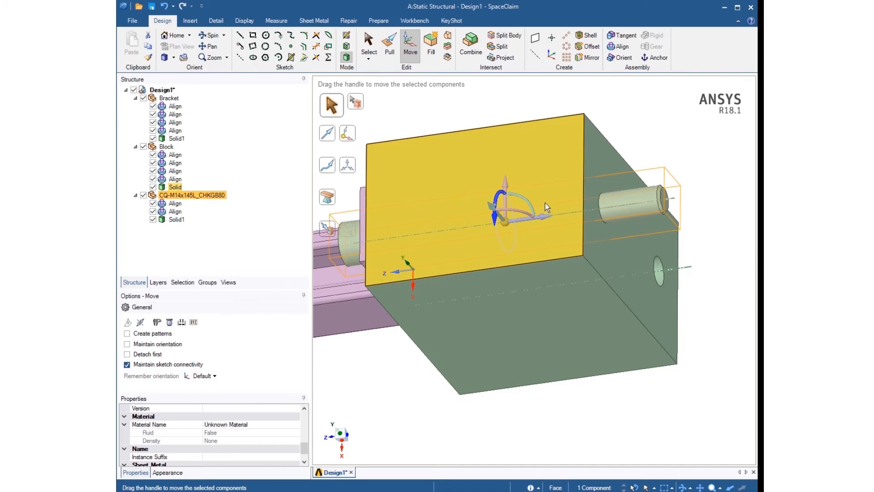
mouse_move(546, 207)
middle_mouse_down()
mouse_move(533, 200)
mouse_move(542, 199)
middle_mouse_up()
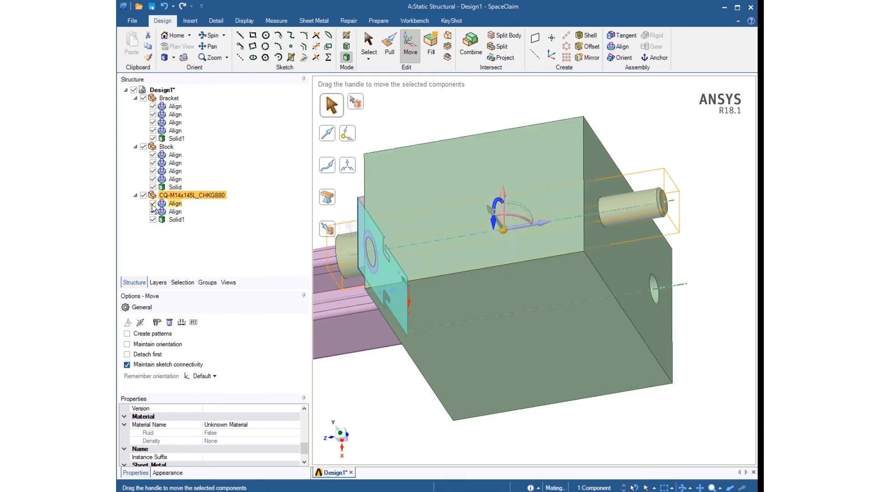
left_click(384, 382)
- Insert a second bolt from the file CQ-M14x145L_CHKGB80.igs and view it from the bracket side
left_click(191, 21)
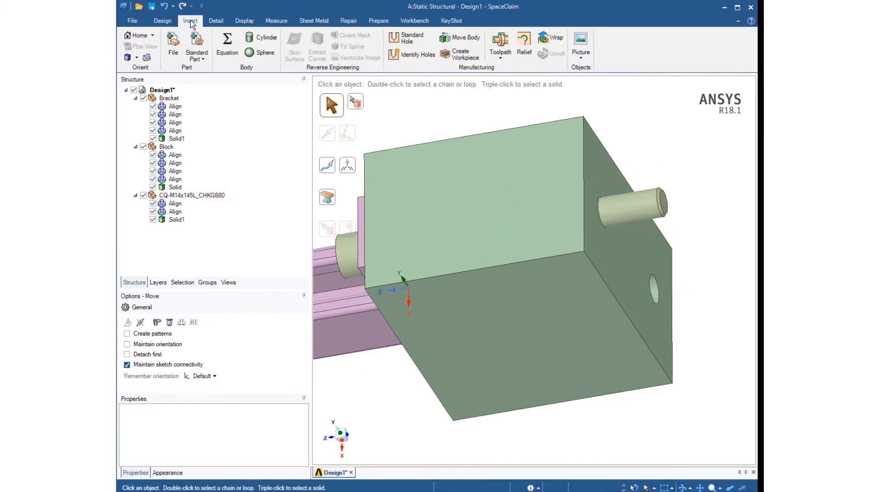
left_click(171, 43)
left_click(321, 70)
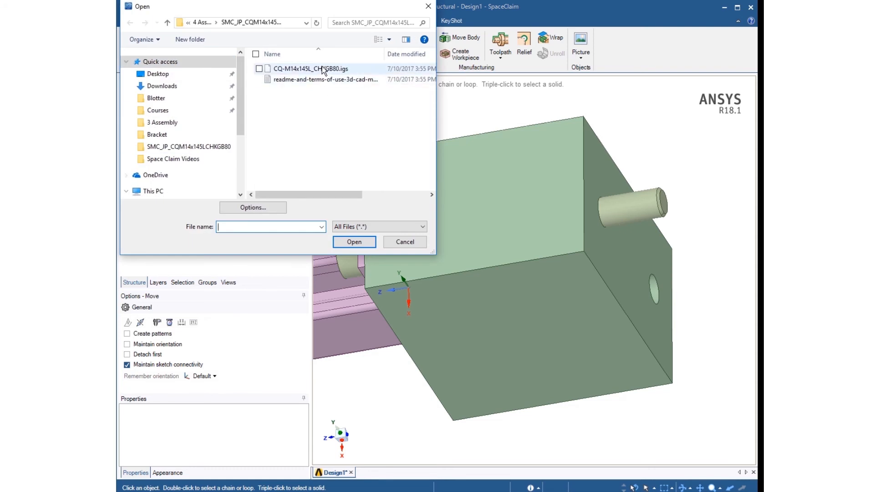
left_click(356, 244)
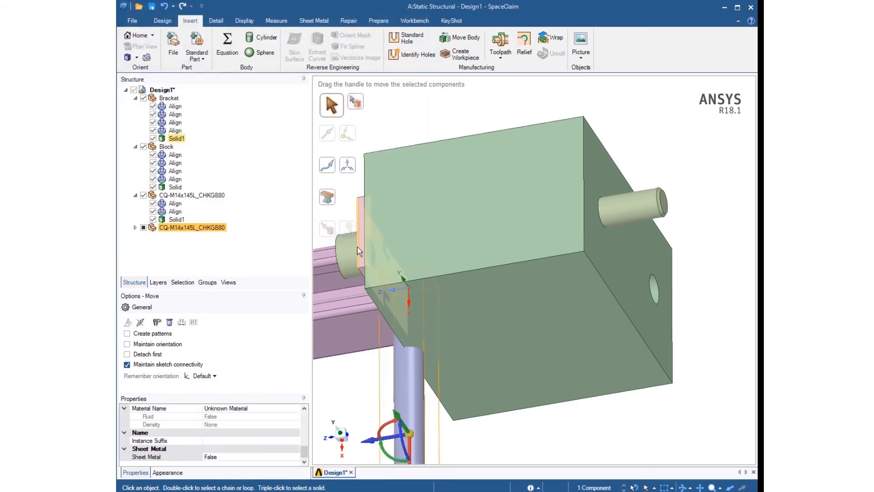
middle_click_drag(484, 345, 604, 297)
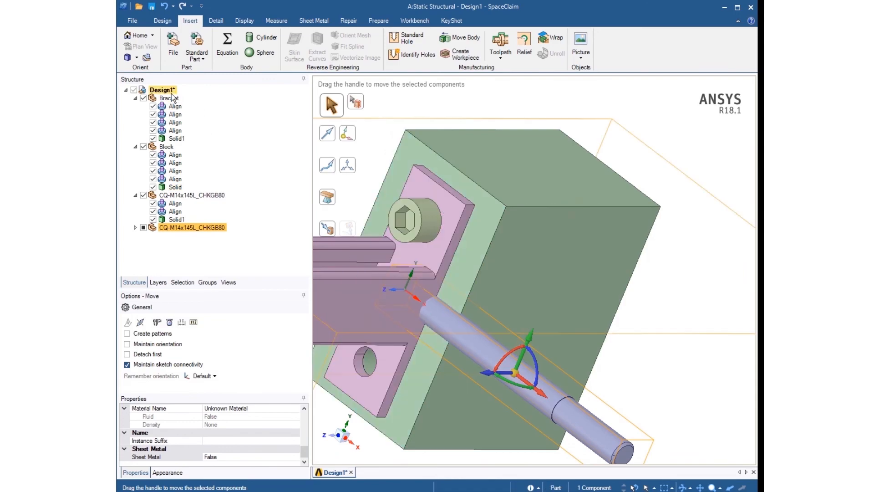
- Hide the Bracket component to expose the head of the second bolt and clear the selection
left_click(143, 98)
left_click(361, 325)
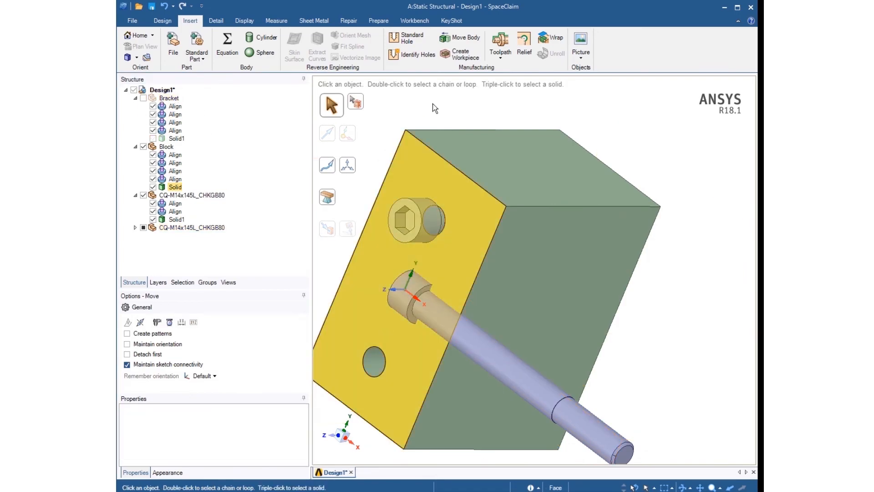
left_click(435, 108)
- Align the annular underside face of the second bolt's head with the bracket's outer mounting face, showing the Bracket again to pick it
left_click(162, 20)
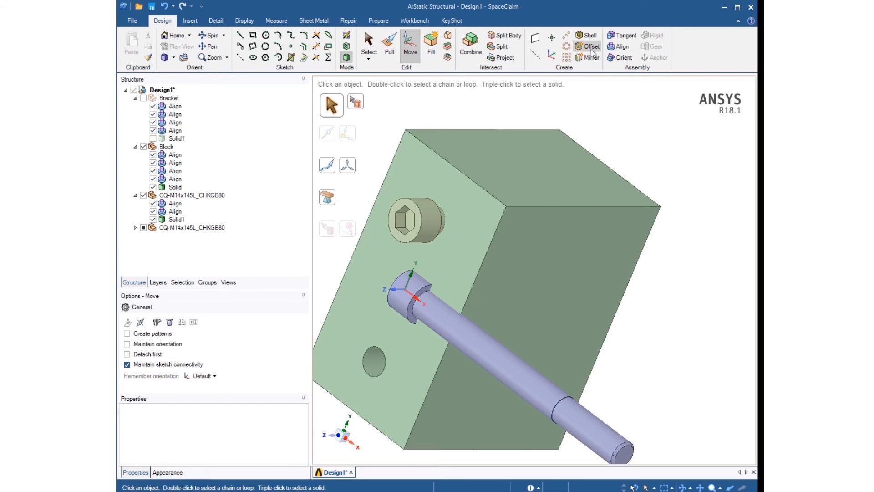
left_click(620, 46)
left_click(498, 286)
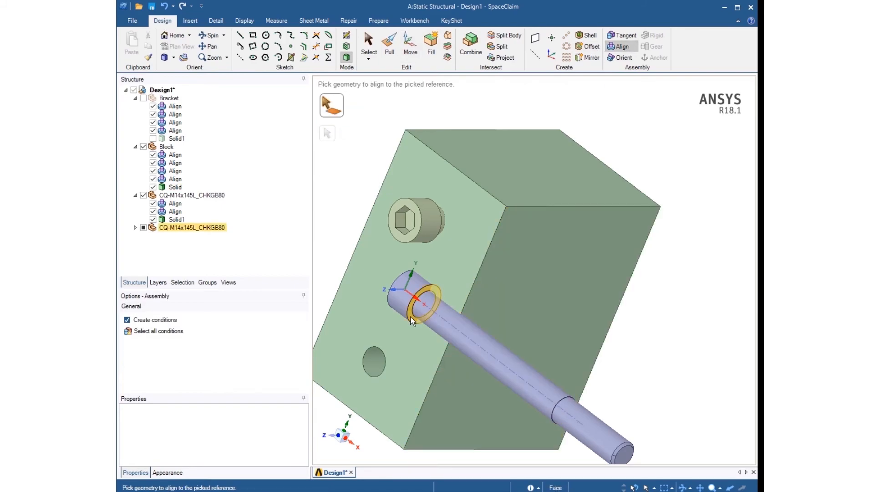
left_click(412, 321)
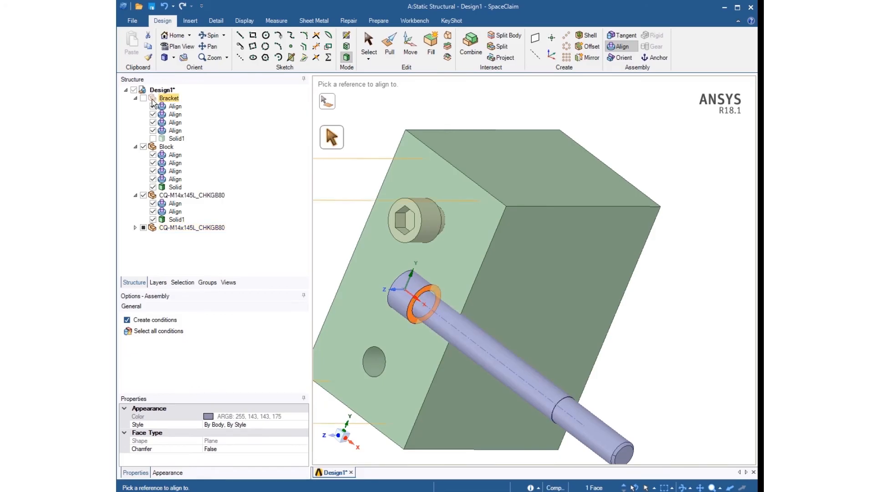
left_click(143, 99)
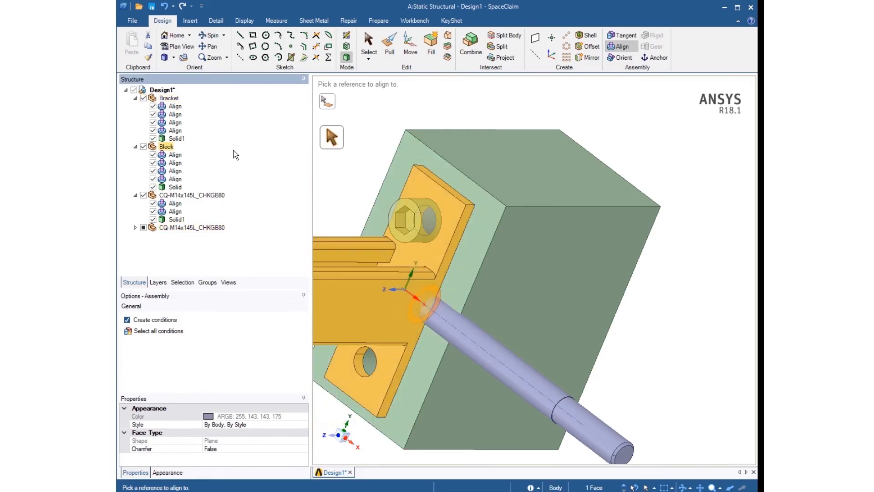
left_click(370, 391)
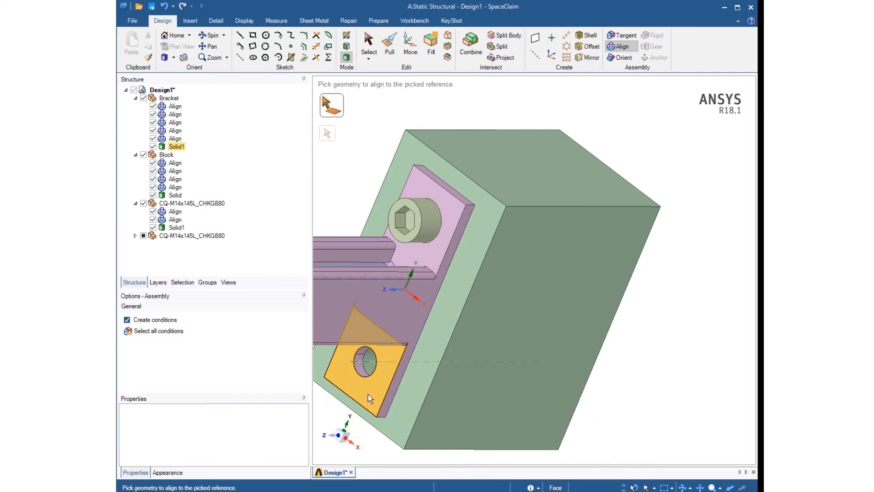
- Expand the second bolt component and reverse the sense of its face alignment condition with the Bracket
left_click(143, 236)
left_click(143, 236)
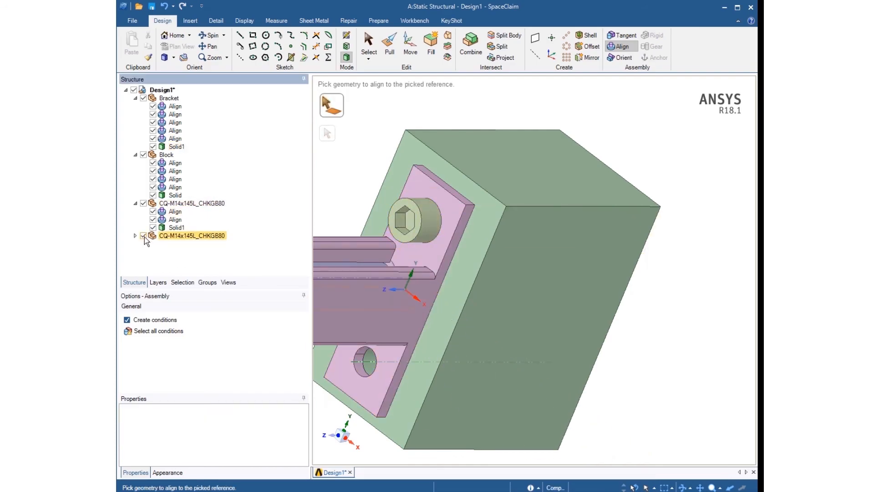
left_click(136, 236)
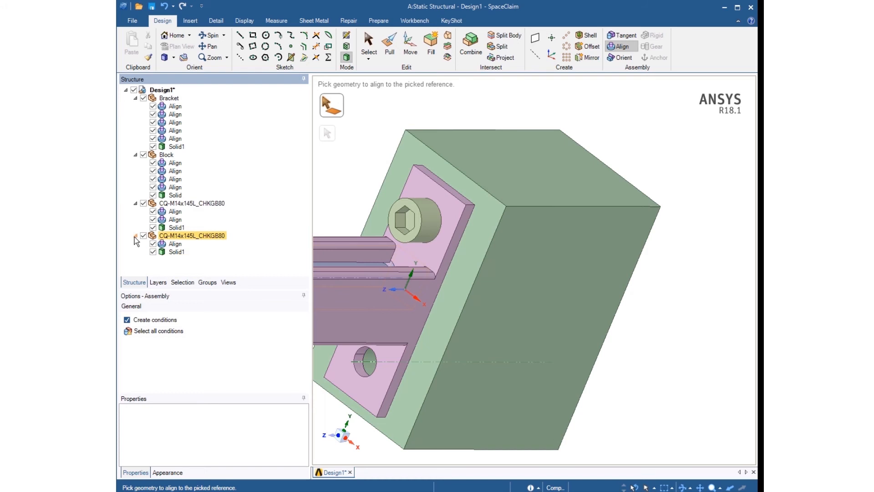
right_click(174, 246)
left_click(195, 252)
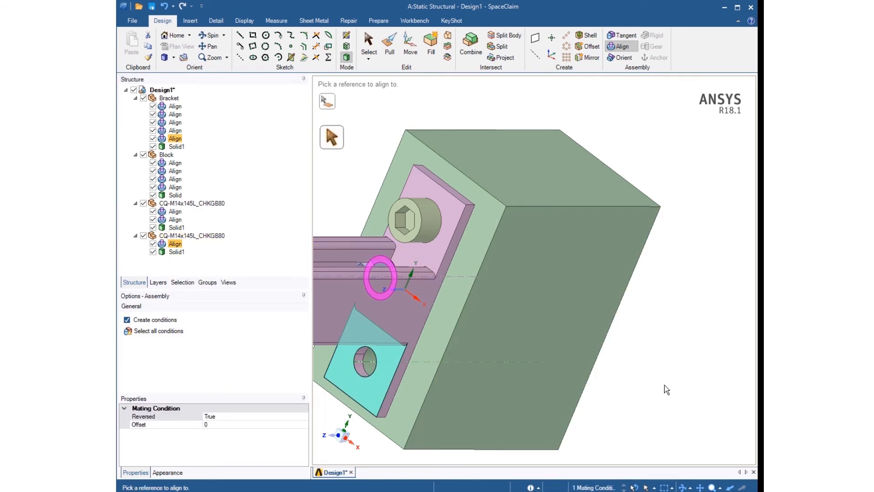
- Align the second bolt's axis with the block's lower bolt hole and inspect the whole assembly
middle_click_drag(663, 385, 533, 302)
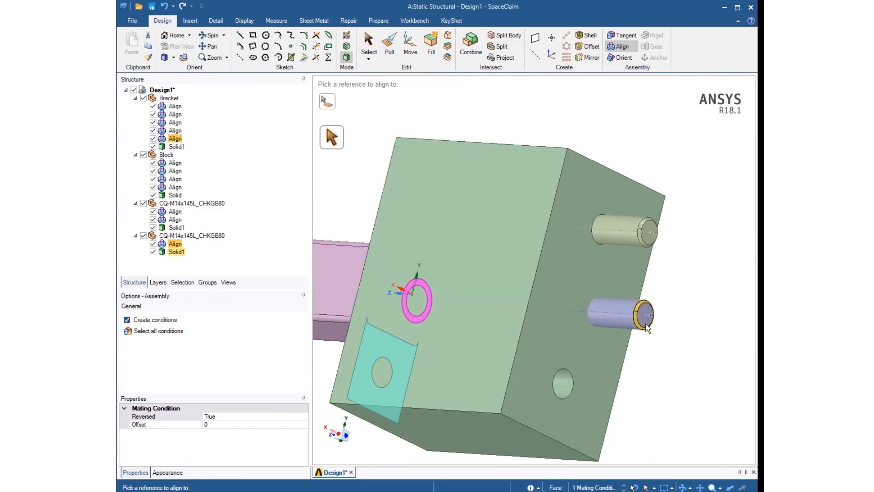
left_click(735, 427)
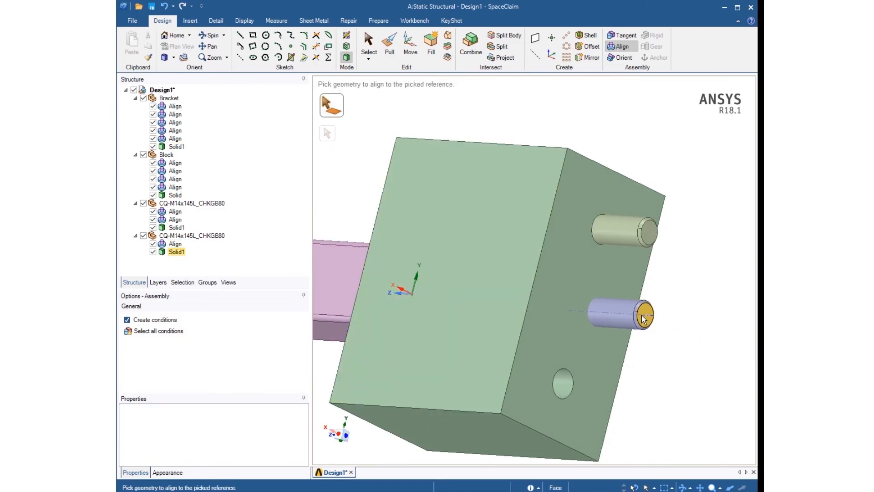
left_click(651, 318)
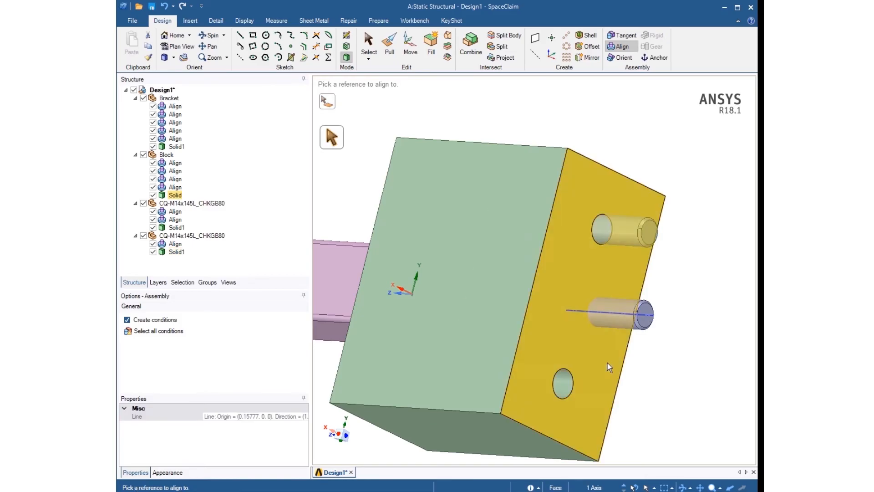
left_click(563, 387)
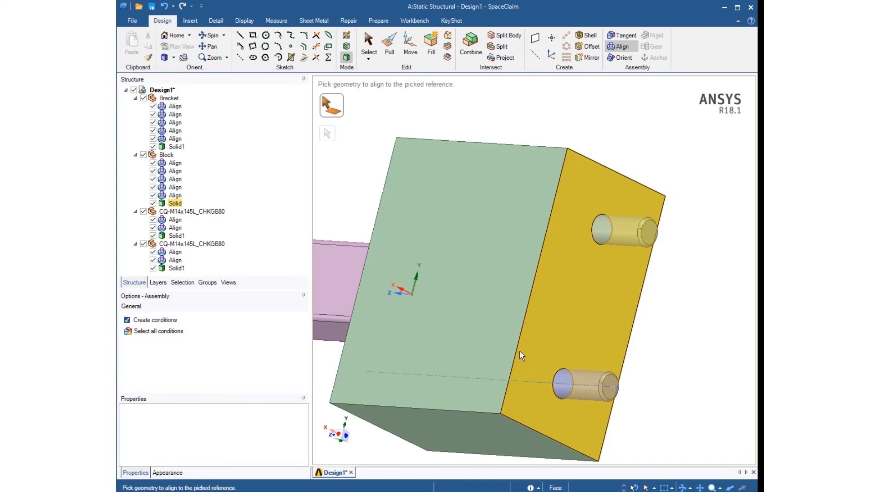
scroll(520, 351, "down", 2)
middle_click_drag(474, 354, 585, 419)
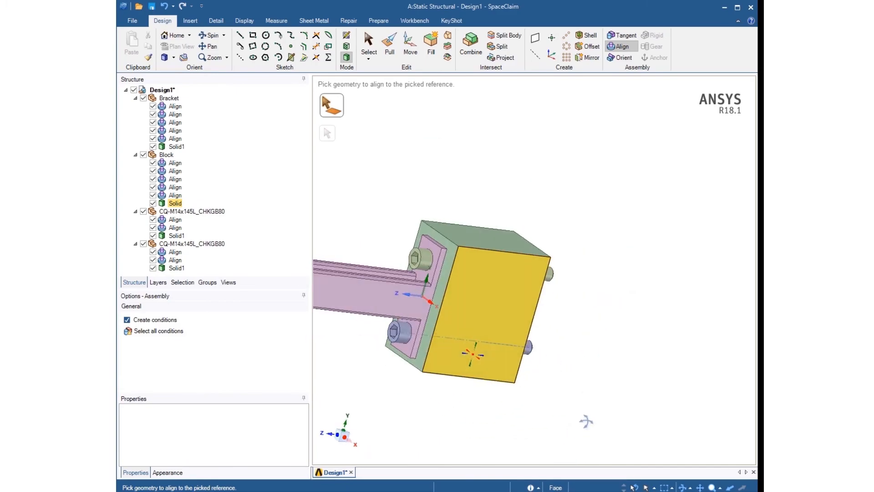
left_click(208, 46)
left_click_drag(474, 318, 619, 302)
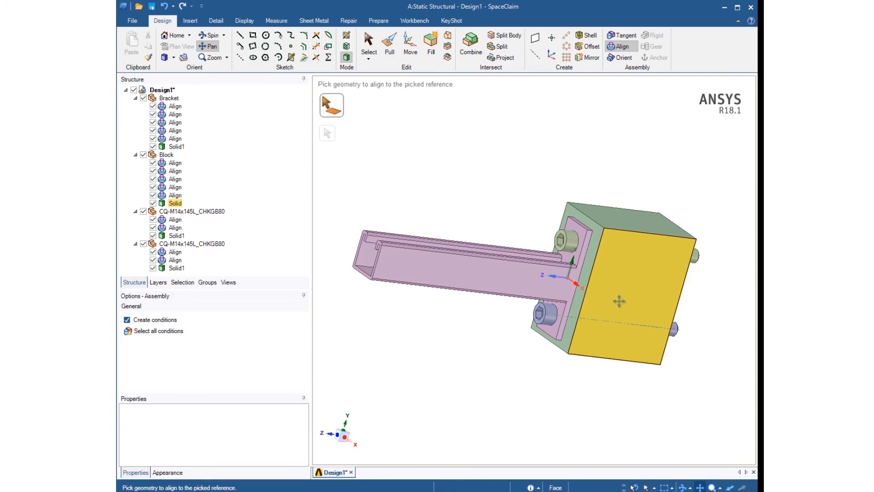
left_click(191, 21)
left_click(176, 44)
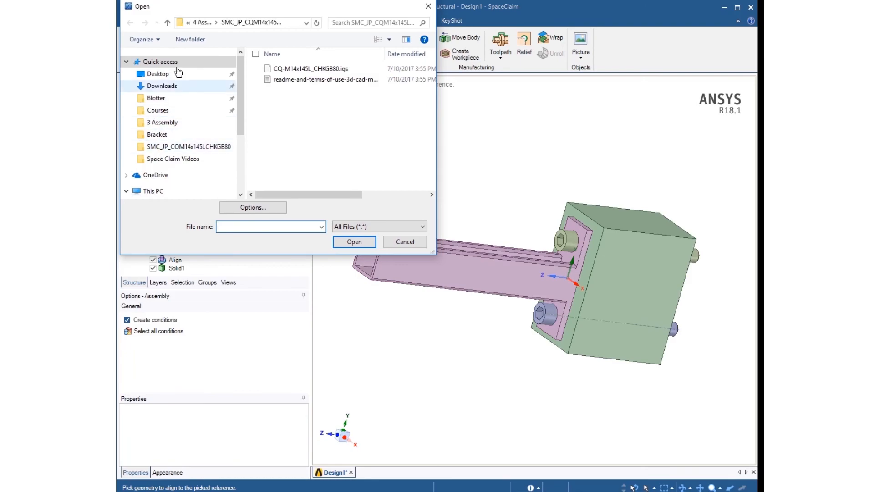
left_click(207, 23)
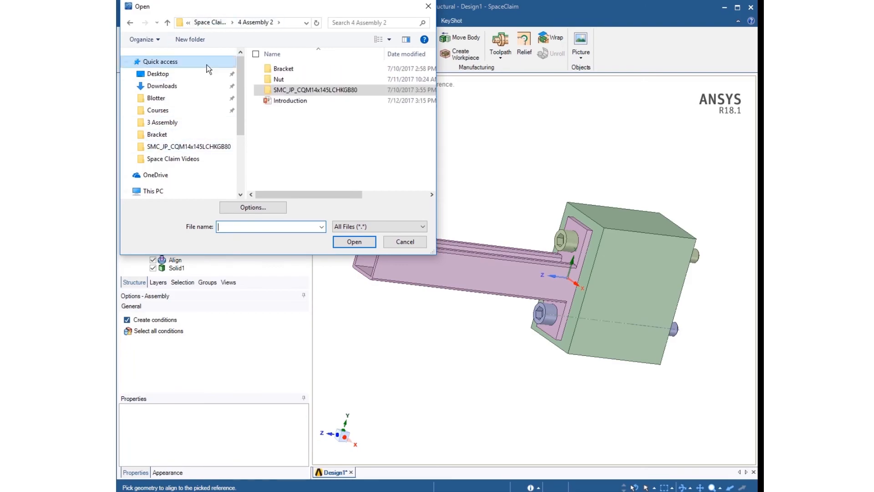
double_click(278, 79)
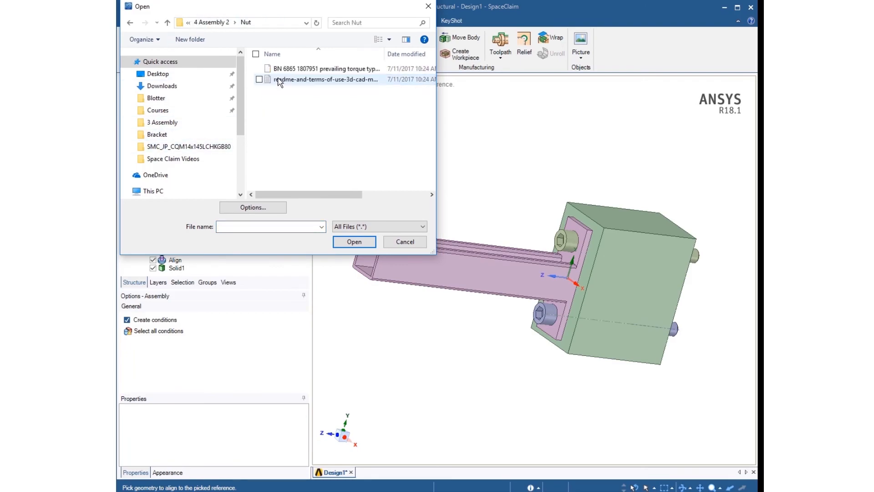
left_click(307, 69)
left_click(359, 242)
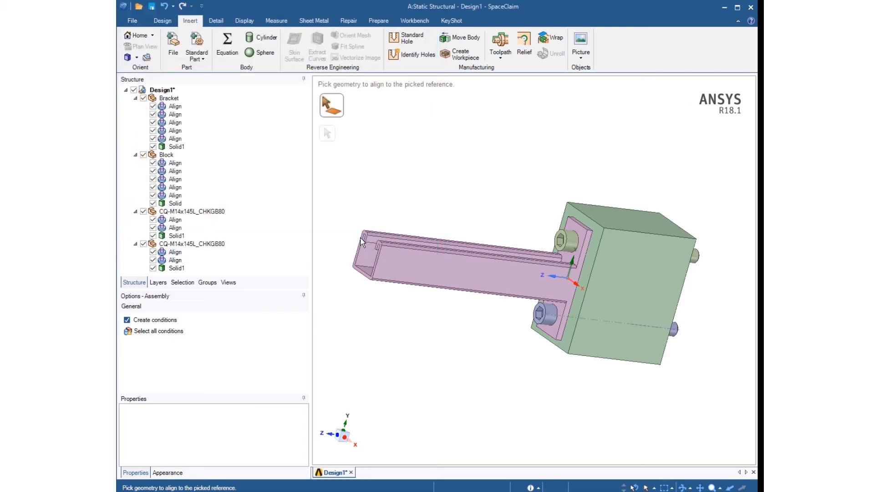
left_click(366, 242)
key("m")
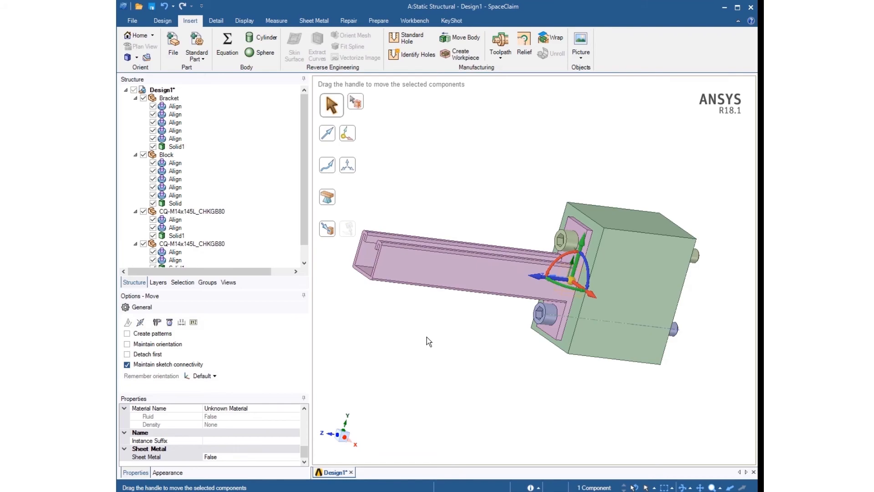
- Inspect the inserted nut inside the bracket and run Check Geometry on its component
middle_click_drag(427, 336, 504, 381)
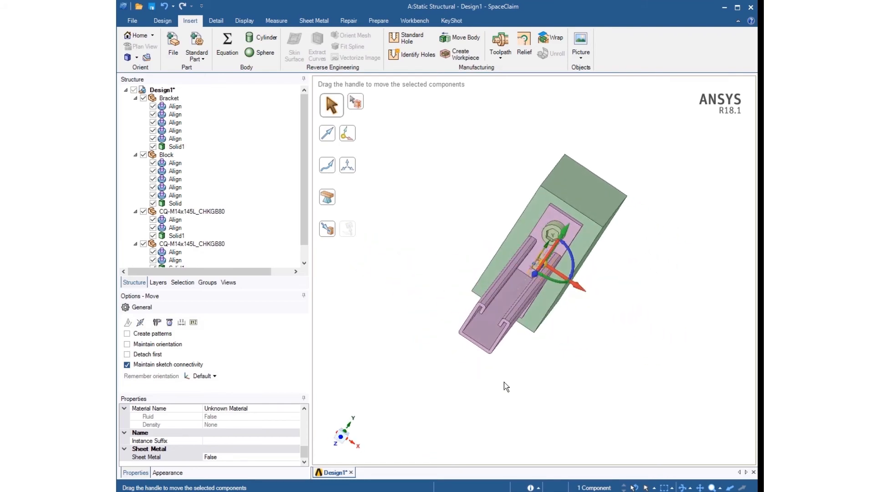
scroll(522, 324, "up", 5)
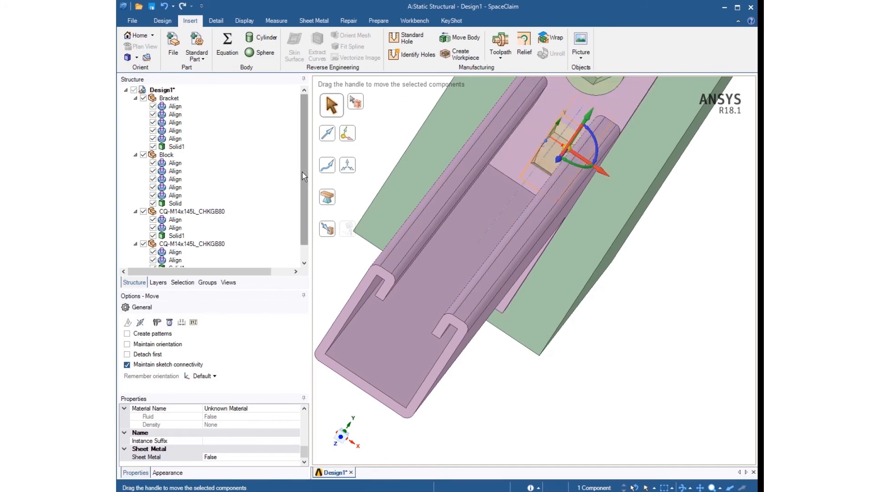
scroll(303, 172, "down", 1)
right_click(241, 260)
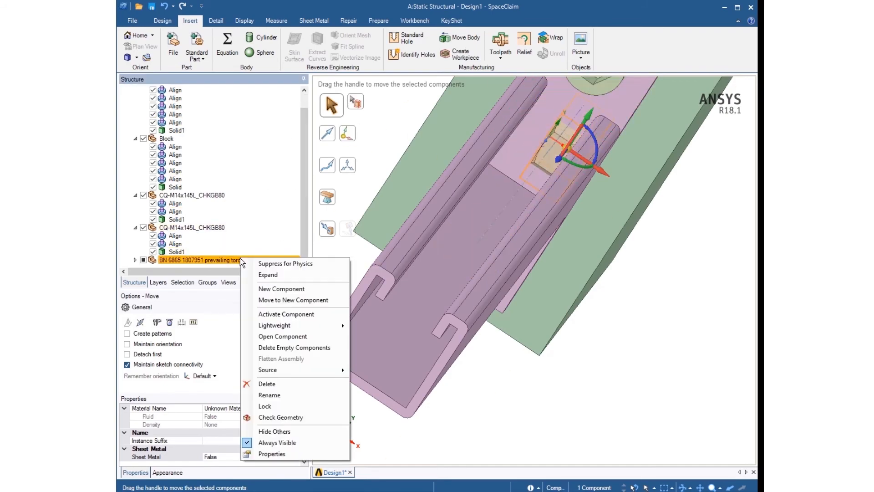
left_click(273, 417)
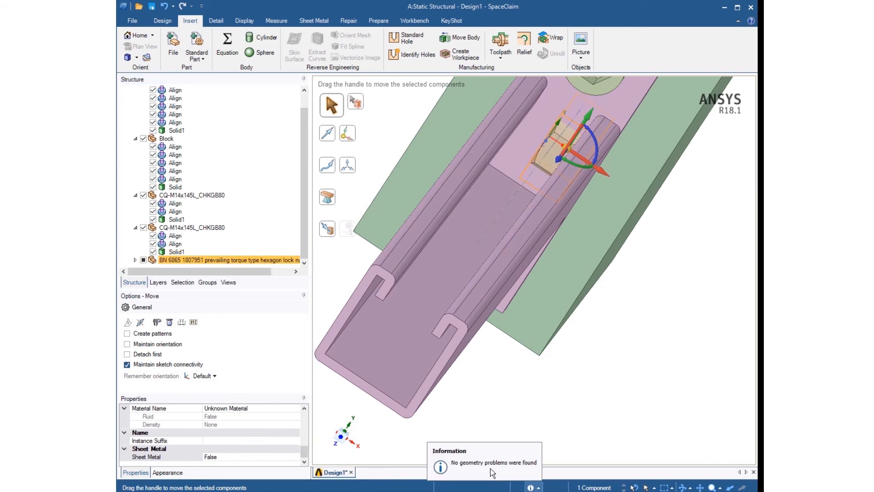
- Toggle the nut component's visibility off and on, and expand it in the structure tree to review its contents
left_click(144, 260)
left_click(145, 260)
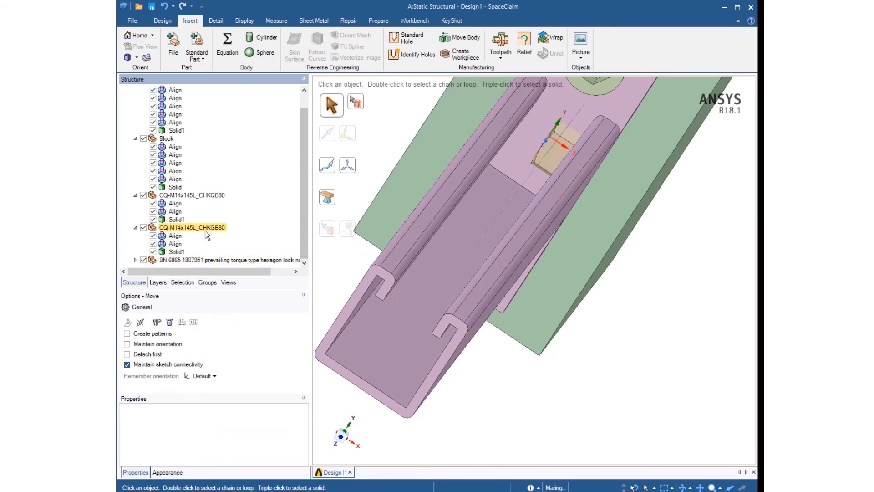
left_click(136, 260)
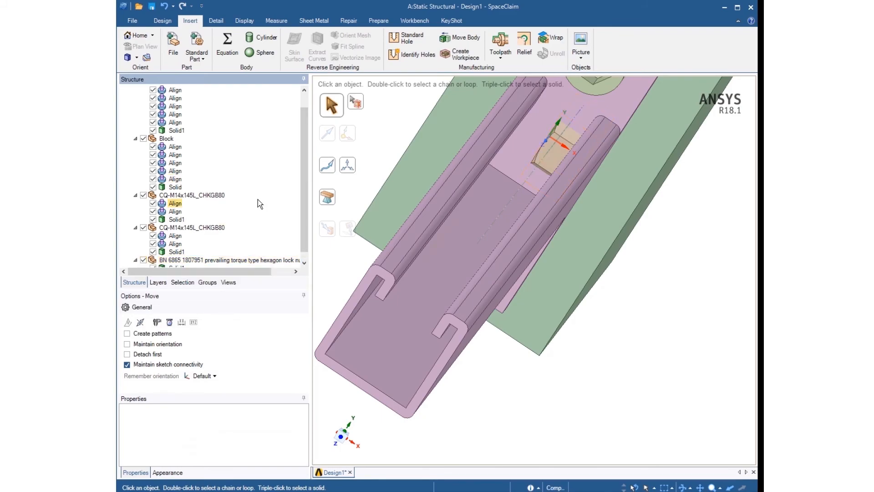
scroll(303, 192, "down", 1)
left_click(163, 261)
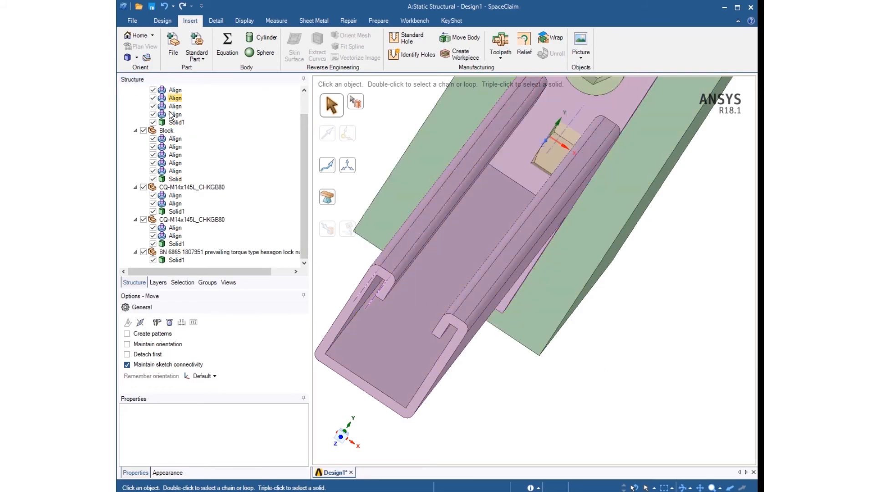
scroll(303, 190, "up", 1)
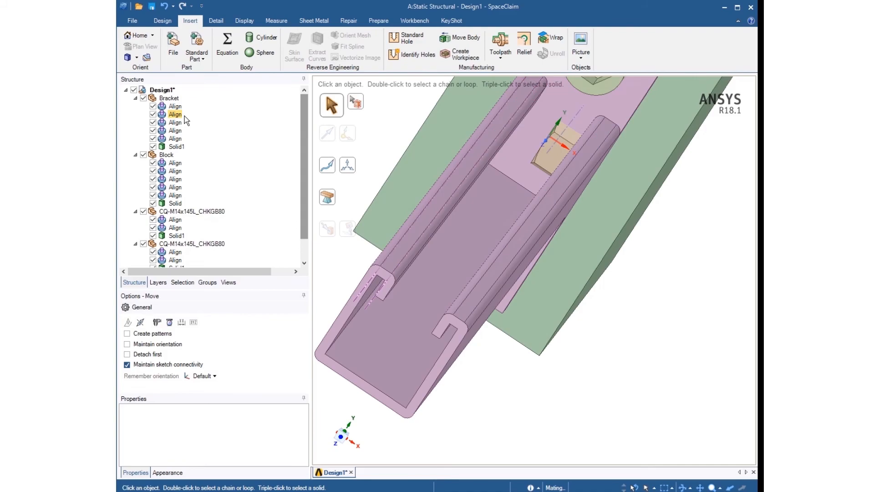
- Hide the Bracket component and align the nut's ring-shaped end face with the block face where the bolt ends protrude
left_click(144, 98)
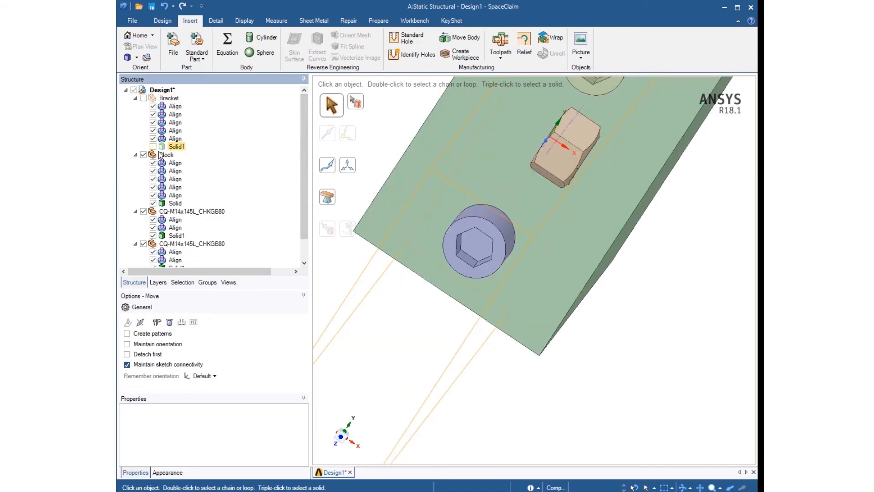
middle_click_drag(344, 273, 404, 328)
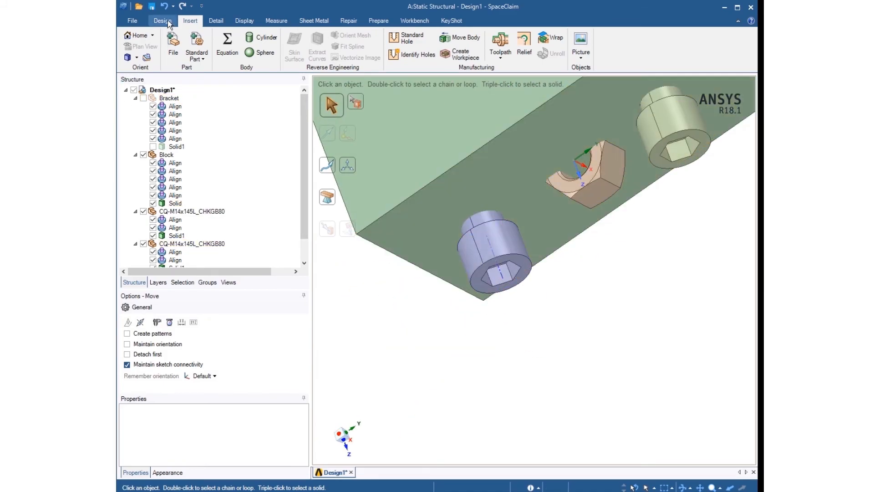
left_click(160, 20)
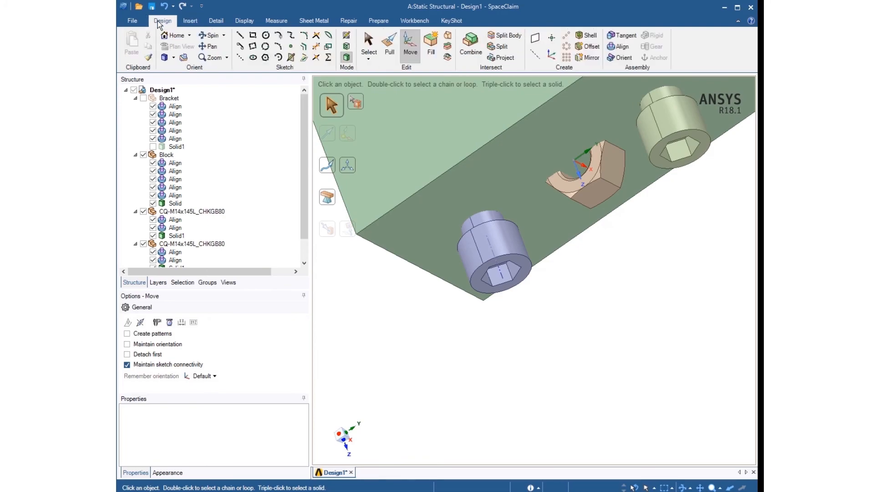
left_click(620, 48)
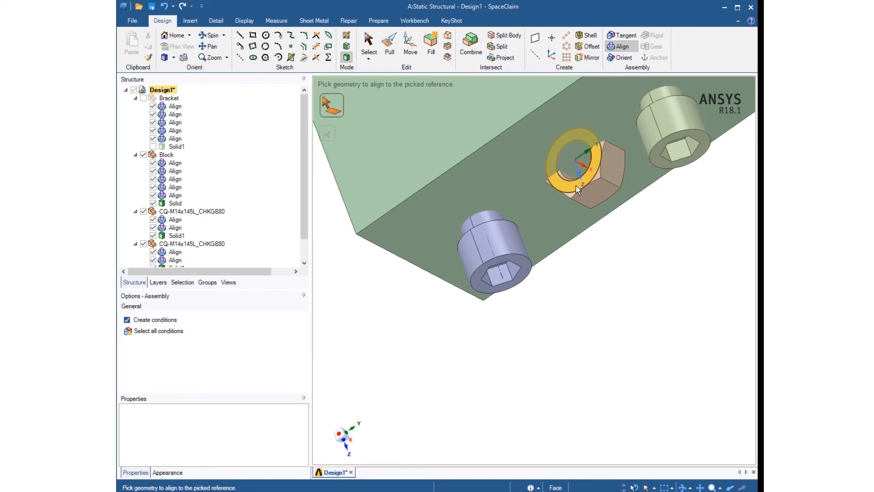
left_click(575, 186)
middle_click_drag(638, 349, 558, 242)
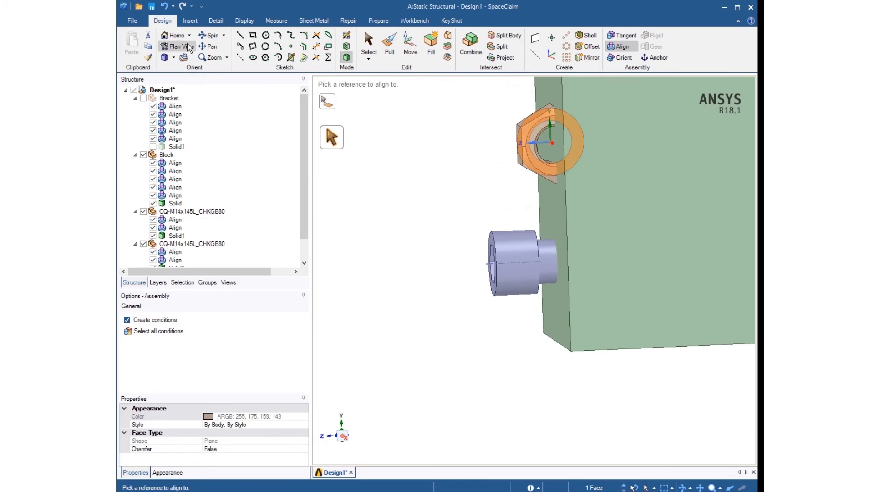
left_click(209, 47)
mouse_move(634, 209)
middle_mouse_down()
mouse_move(494, 235)
mouse_move(655, 224)
middle_mouse_up()
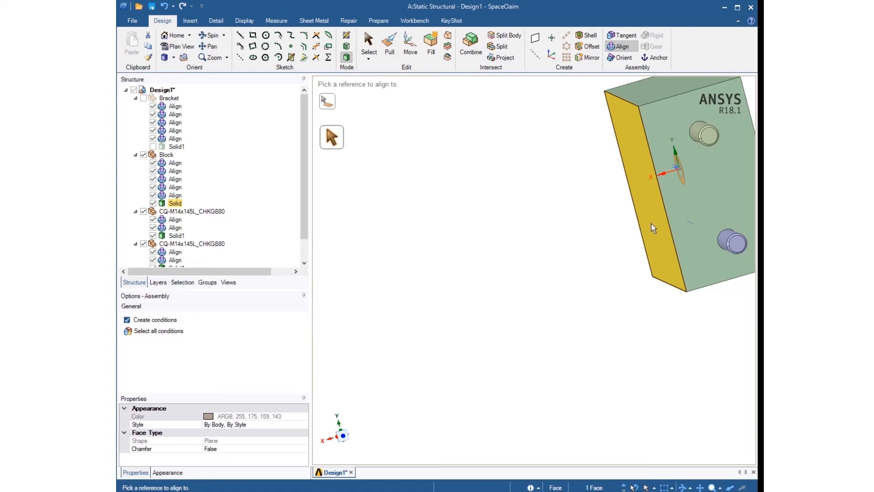
left_click(689, 214)
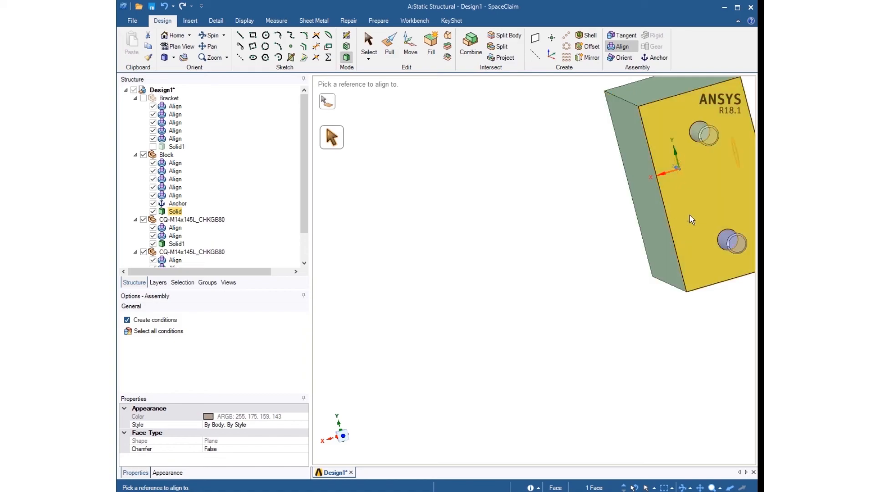
left_click(689, 215)
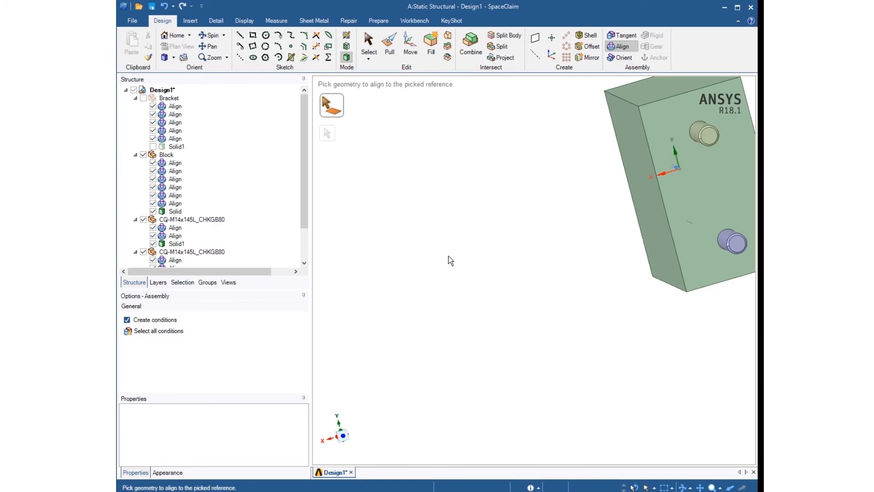
- Reverse the sense of the lock nut's Align condition to flip the nut to the outer side of the block face
scroll(455, 259, "down", 3)
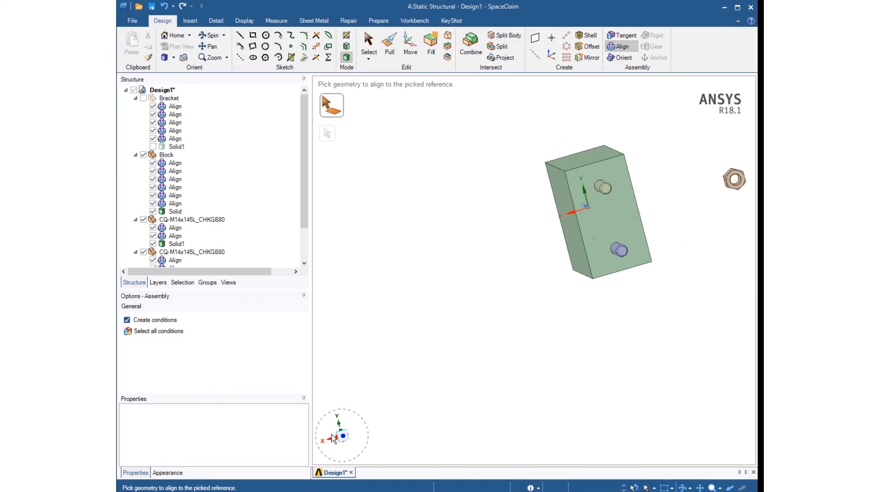
left_click(337, 417)
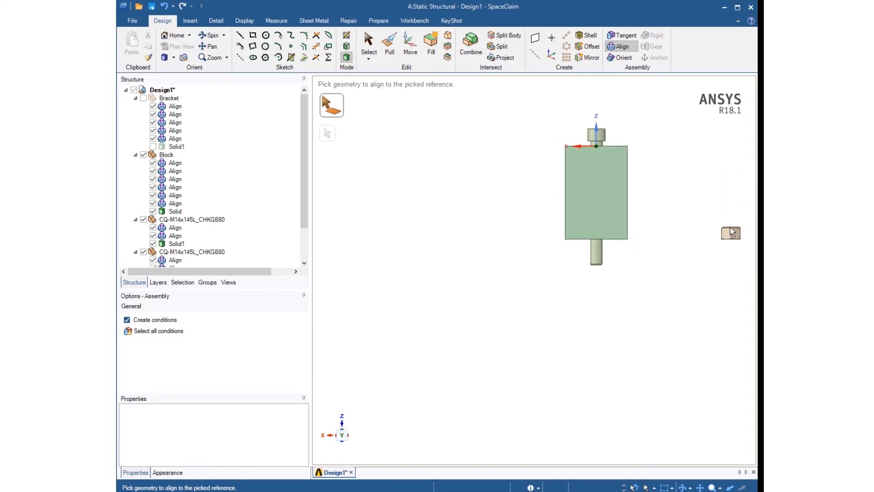
scroll(619, 299, "down", 2)
scroll(620, 299, "down", 5)
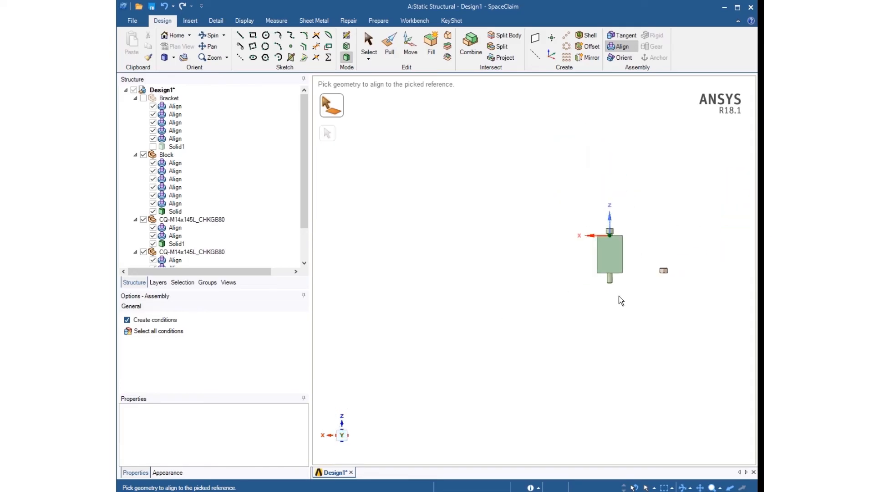
scroll(620, 300, "up", 6)
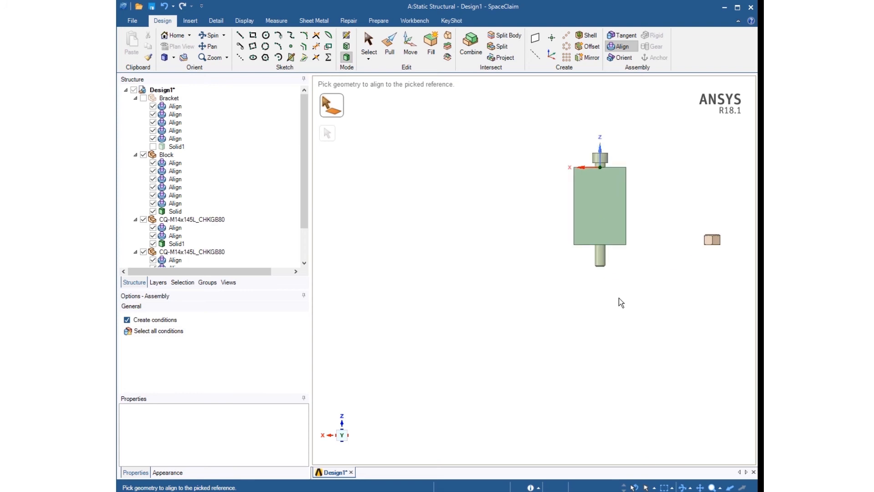
scroll(619, 298, "down", 2)
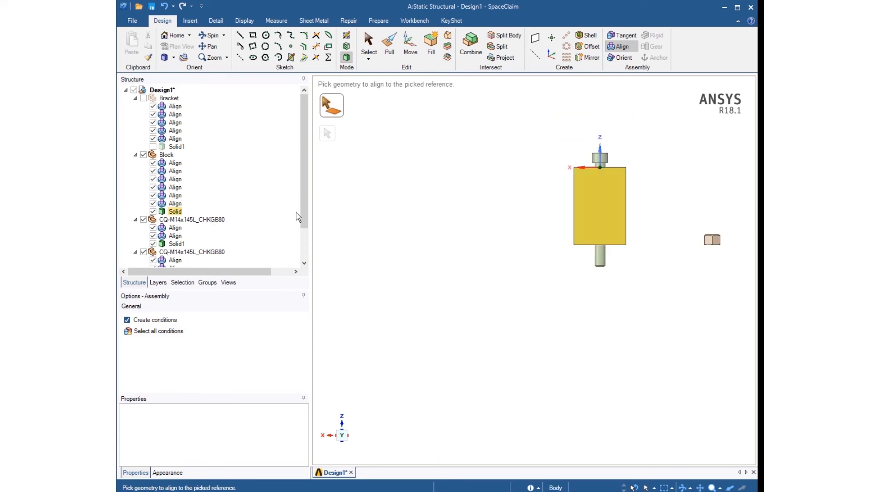
left_click_drag(304, 219, 304, 252)
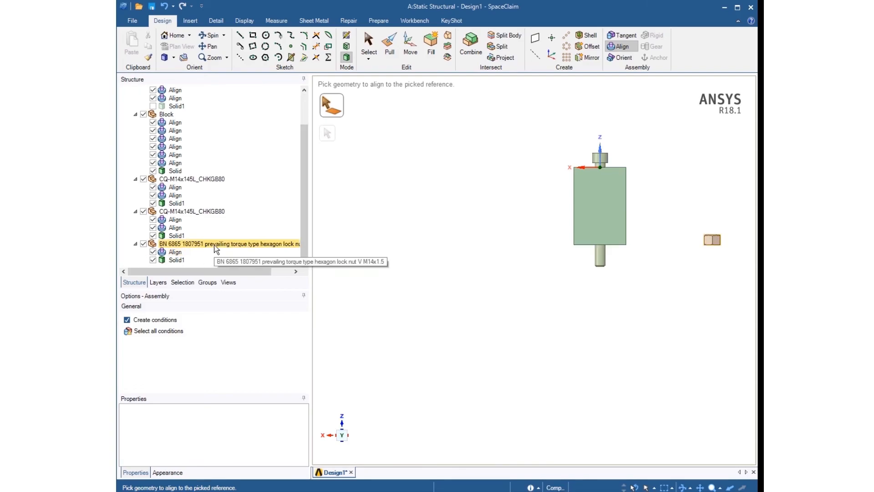
right_click(178, 256)
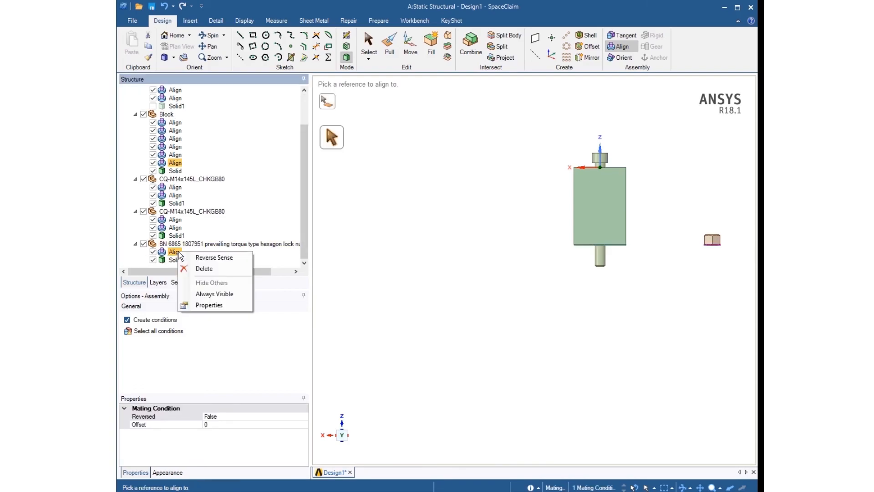
left_click(210, 259)
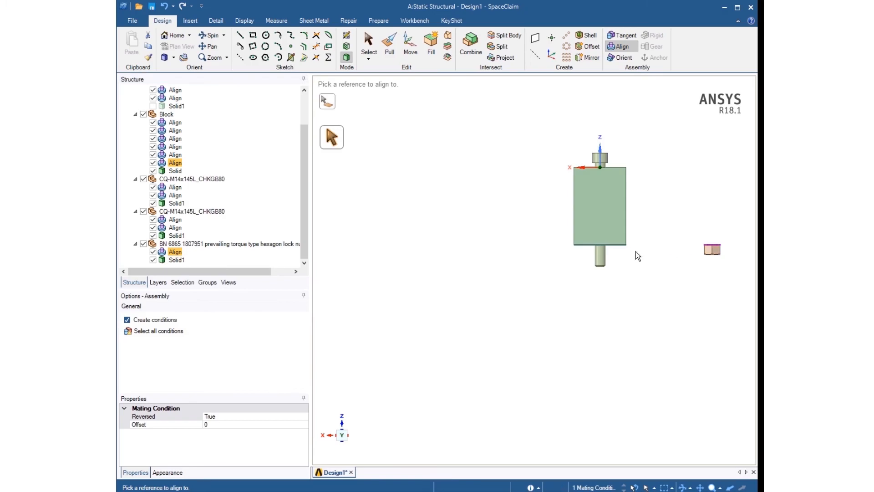
- Try aligning the nut's axis with the upper bolt's axis, and undo that alignment
middle_click_drag(637, 218, 647, 210)
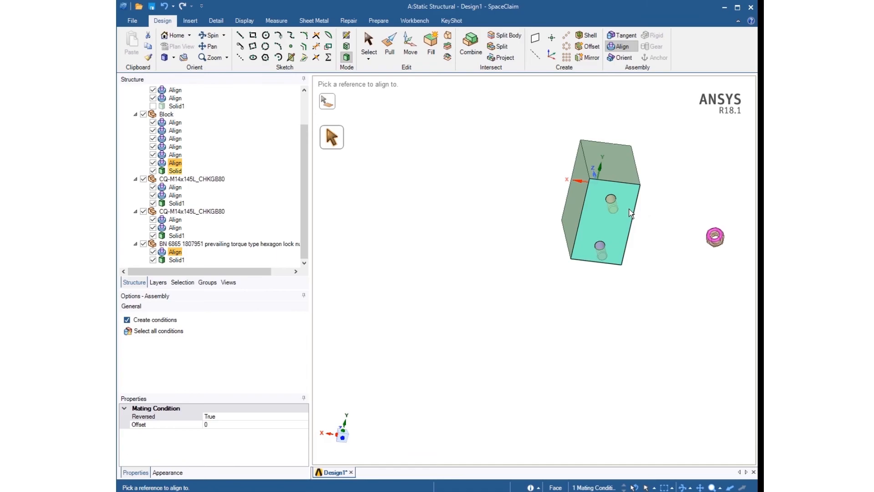
scroll(621, 273, "up", 2)
scroll(477, 241, "up", 2)
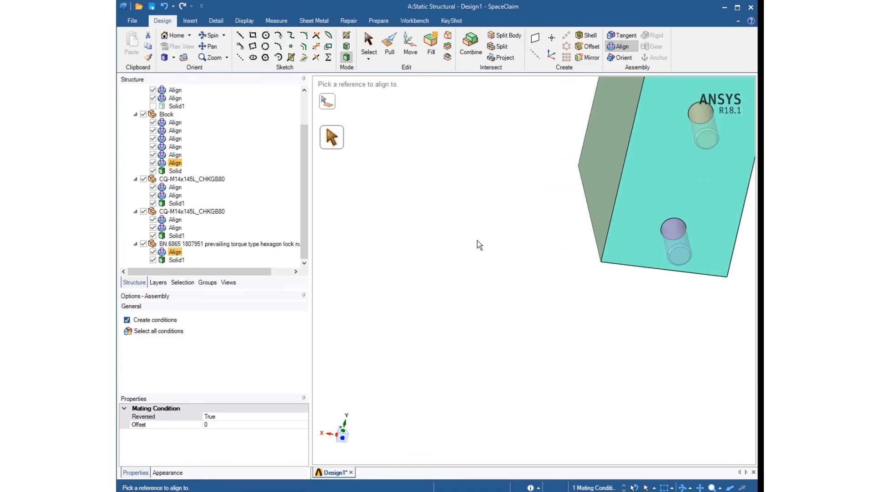
left_click(209, 46)
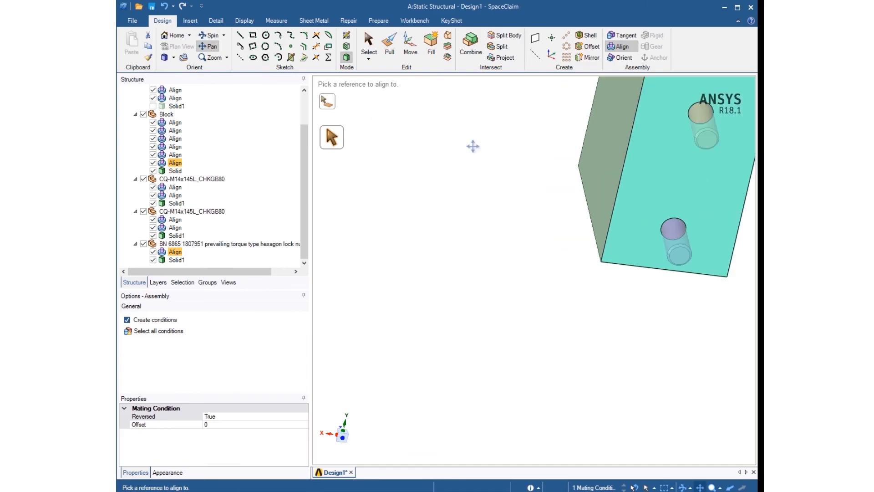
left_click_drag(640, 184, 400, 272)
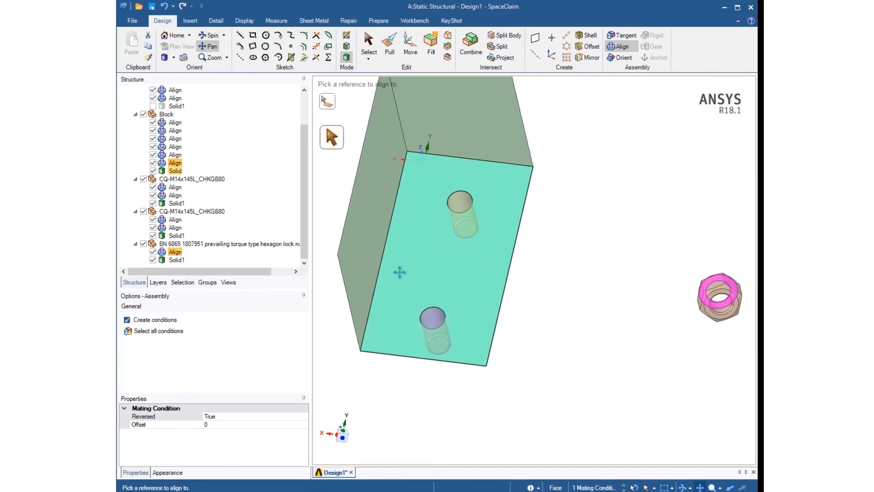
left_click(407, 299)
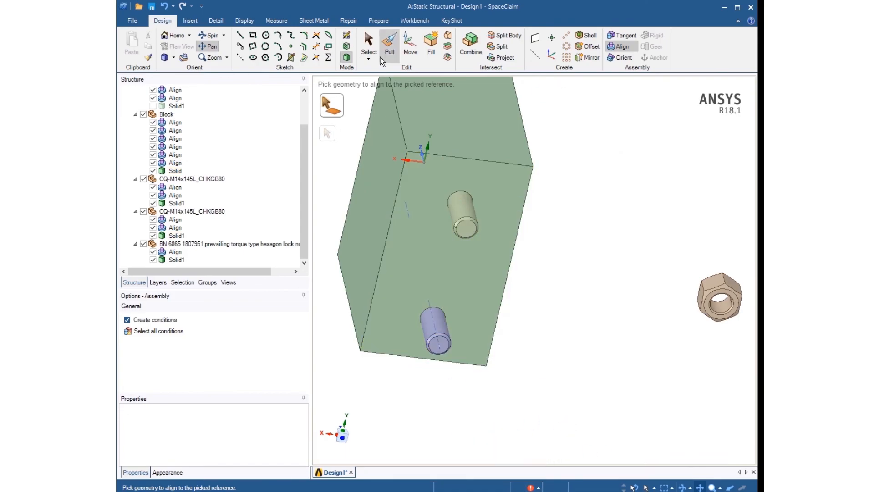
left_click(207, 44)
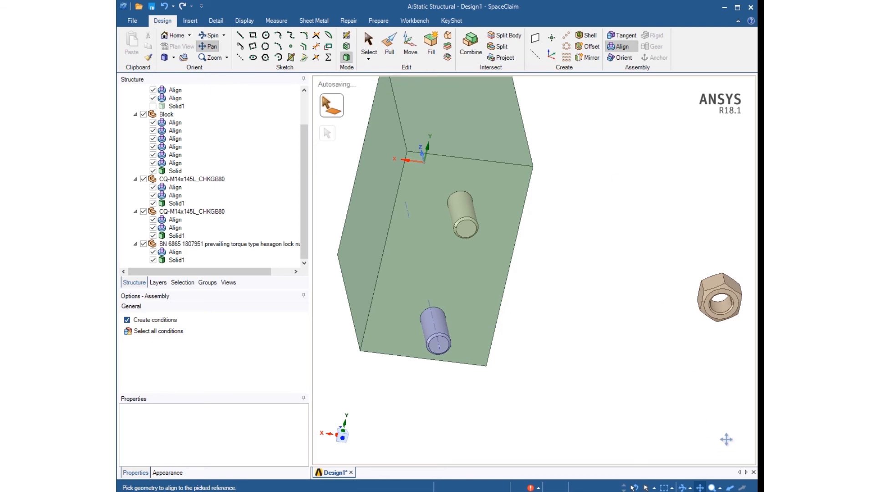
left_click_drag(725, 438, 724, 438)
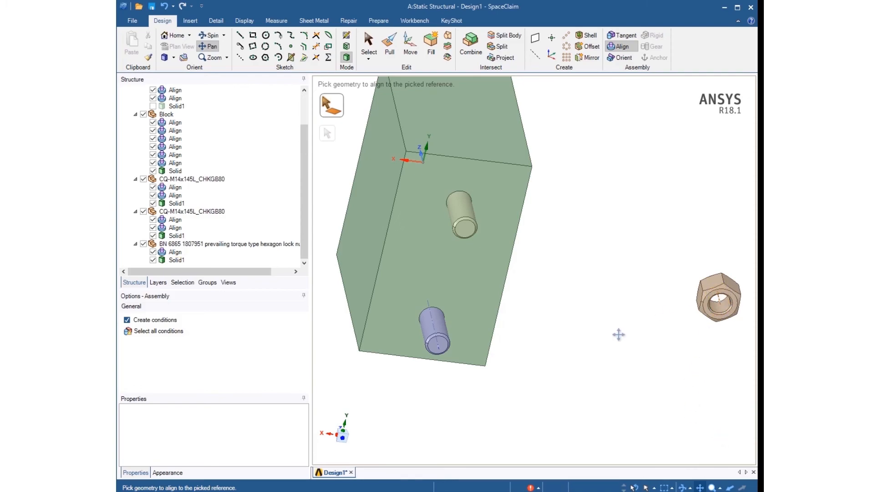
middle_click_drag(616, 333, 681, 353)
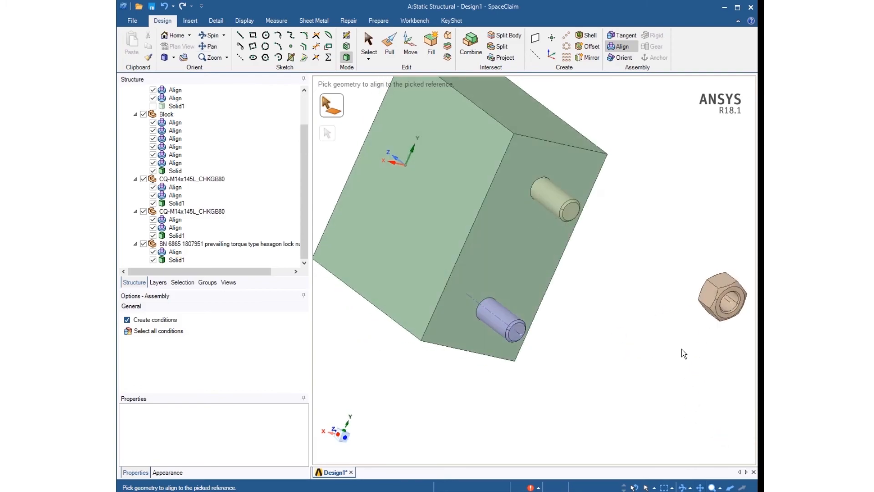
left_click(730, 302)
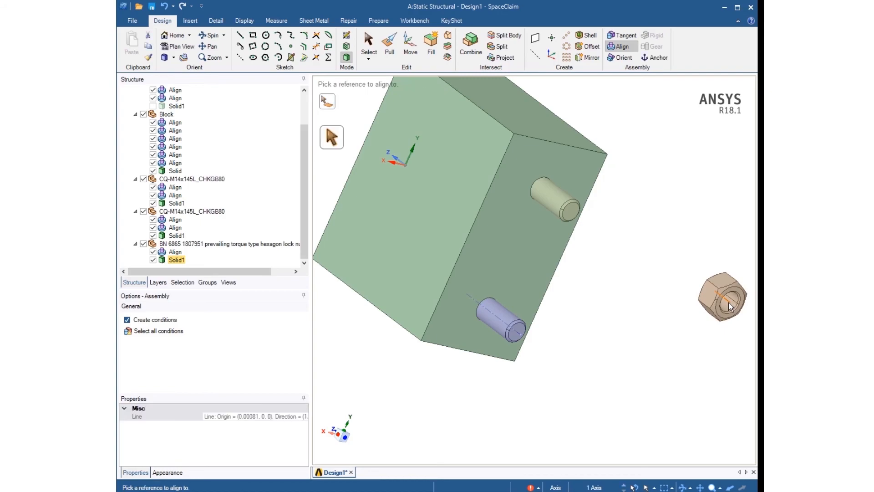
left_click(575, 216)
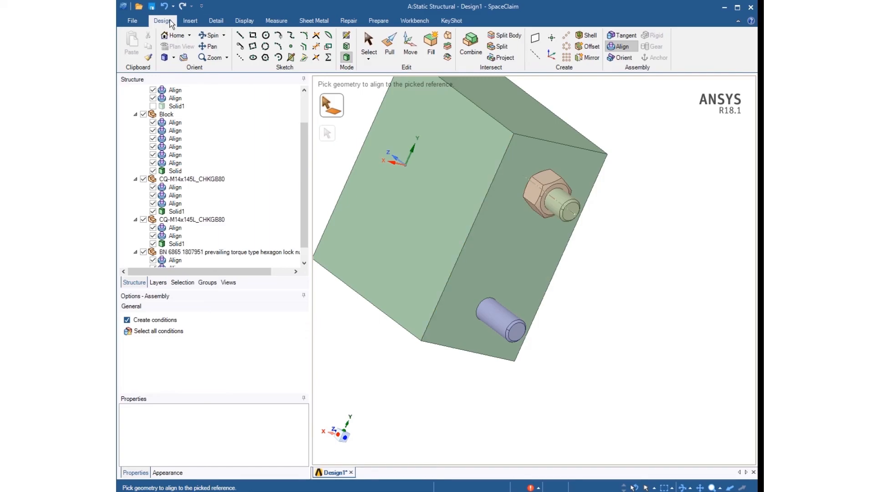
left_click(164, 6)
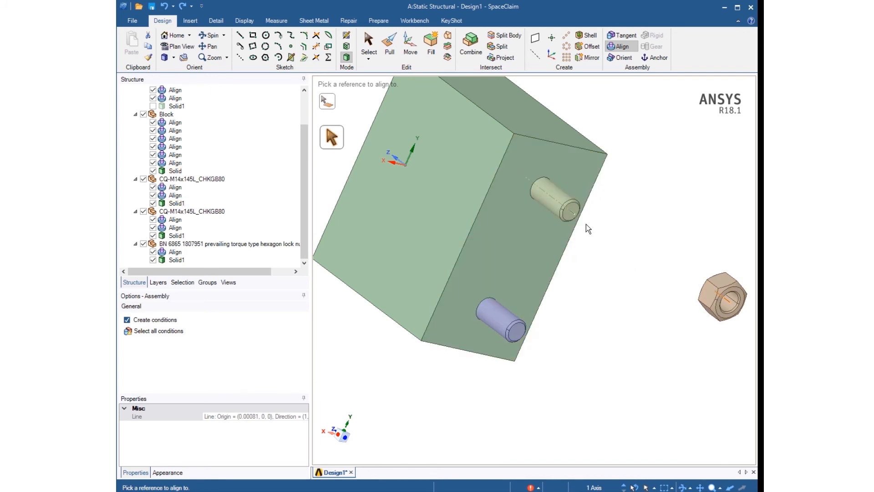
left_click(410, 50)
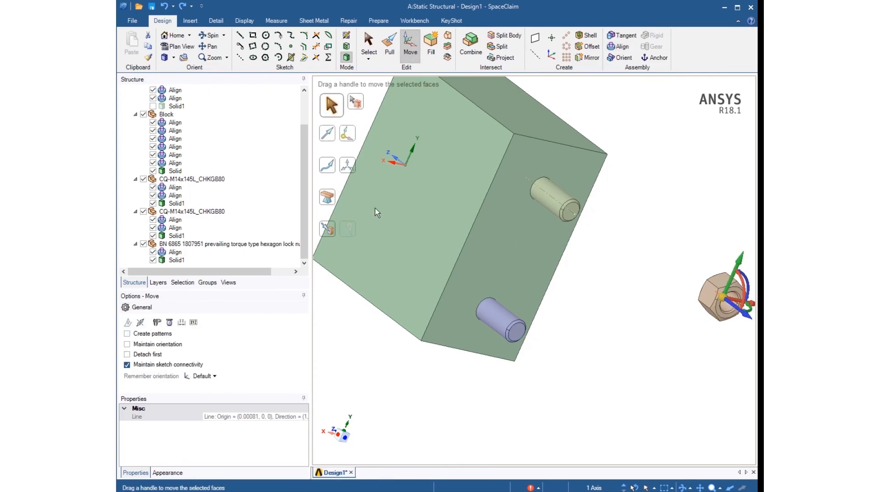
left_click(237, 246)
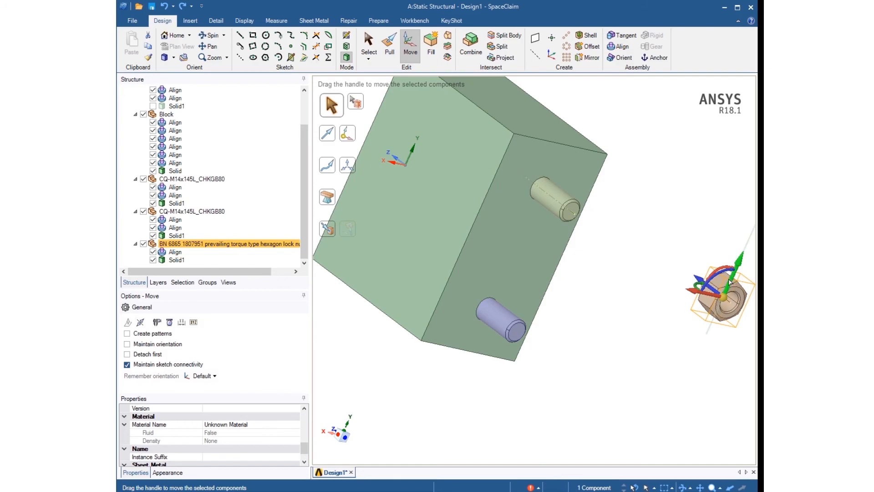
left_click_drag(730, 282, 671, 345, "ctrl")
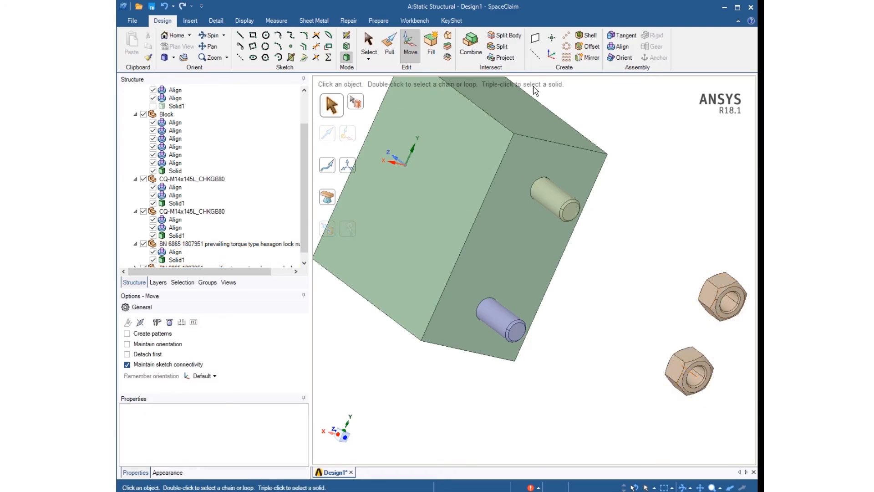
- Align the original nut's axis with the upper bolt and the copied nut's axis with the lower bolt
left_click(620, 46)
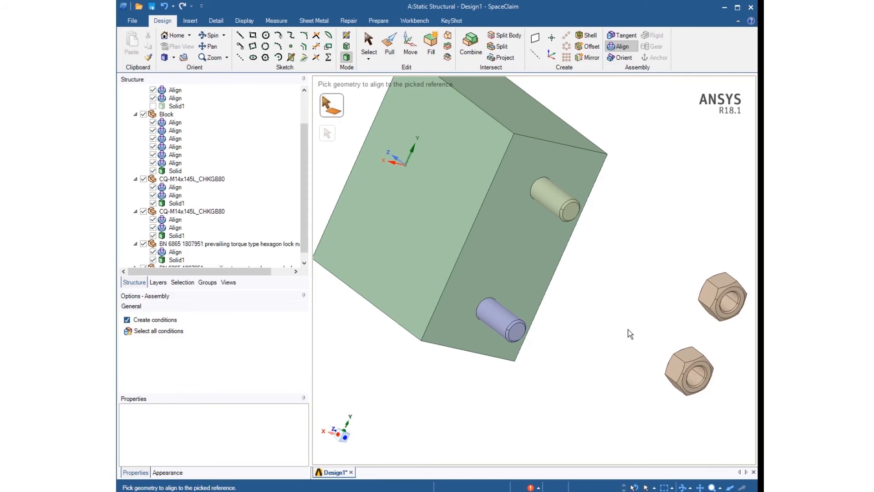
left_click(730, 304)
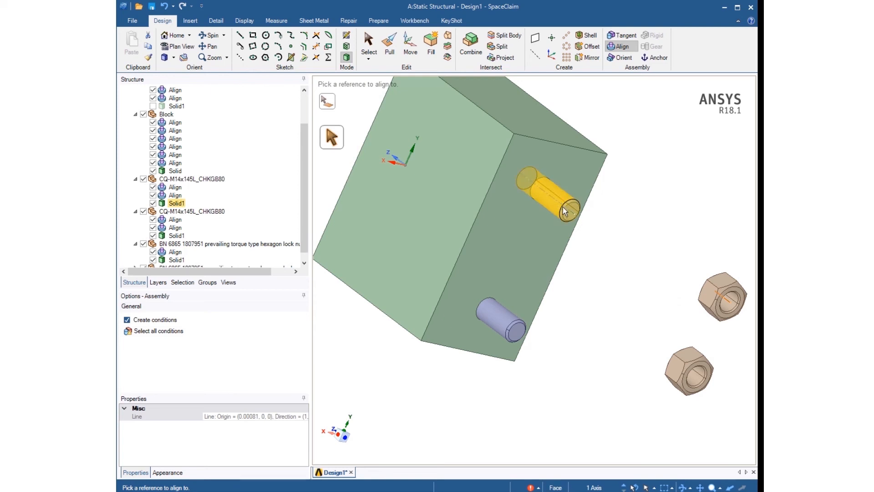
left_click(573, 218)
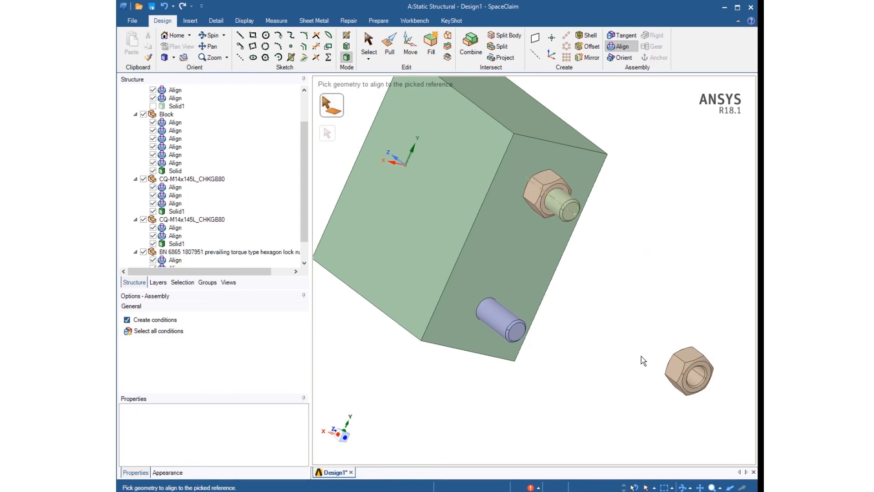
left_click(695, 379)
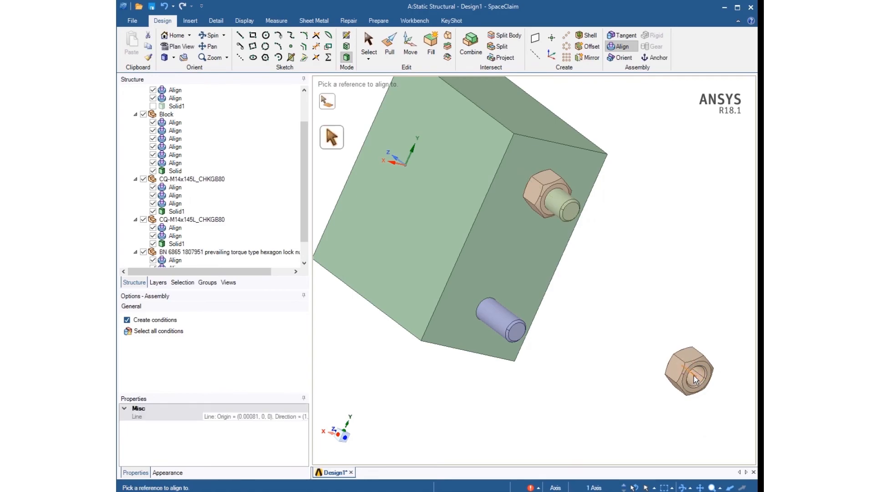
left_click(518, 336)
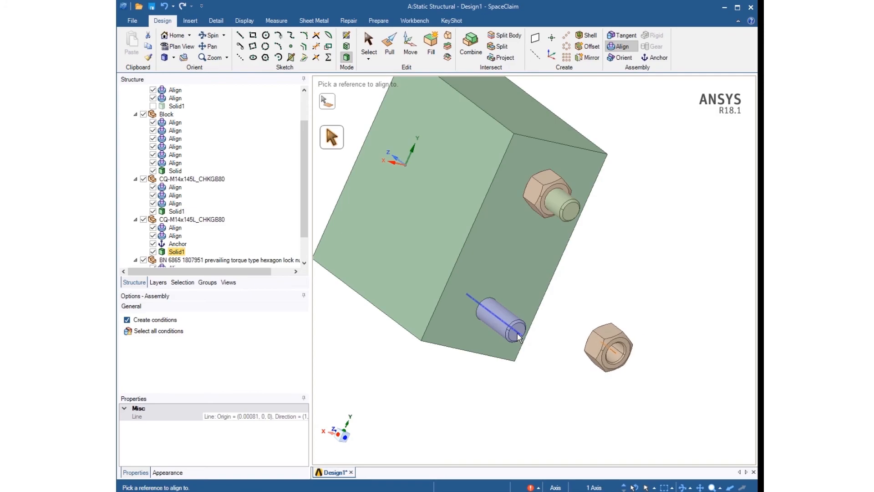
- Show the hidden Bracket component again together with the bolted block
scroll(594, 413, "down", 3)
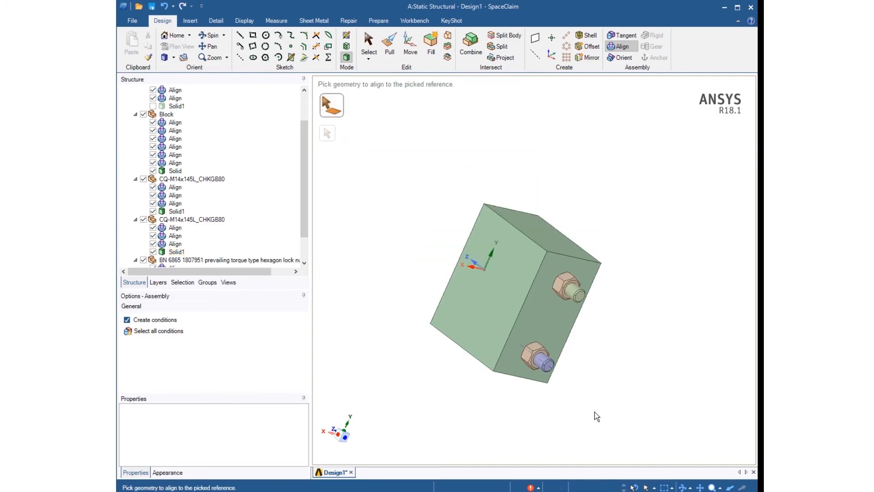
middle_click_drag(449, 386, 560, 418)
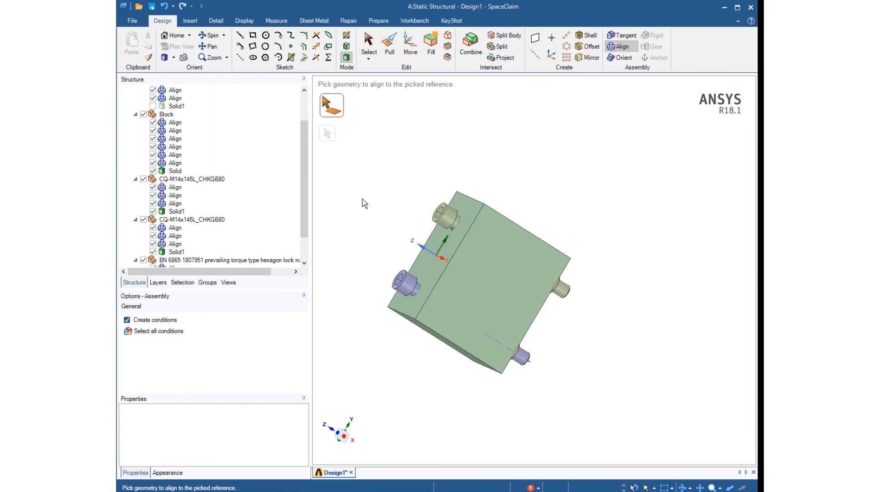
scroll(307, 199, "up", 2)
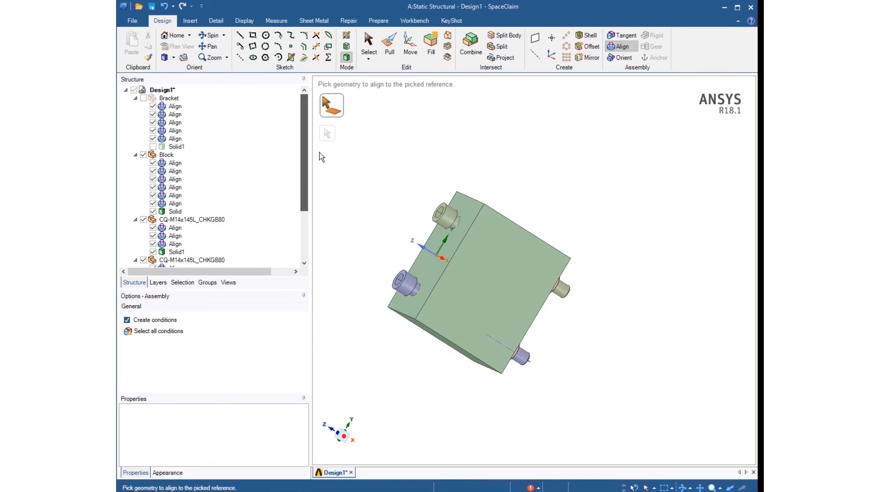
left_click(143, 98)
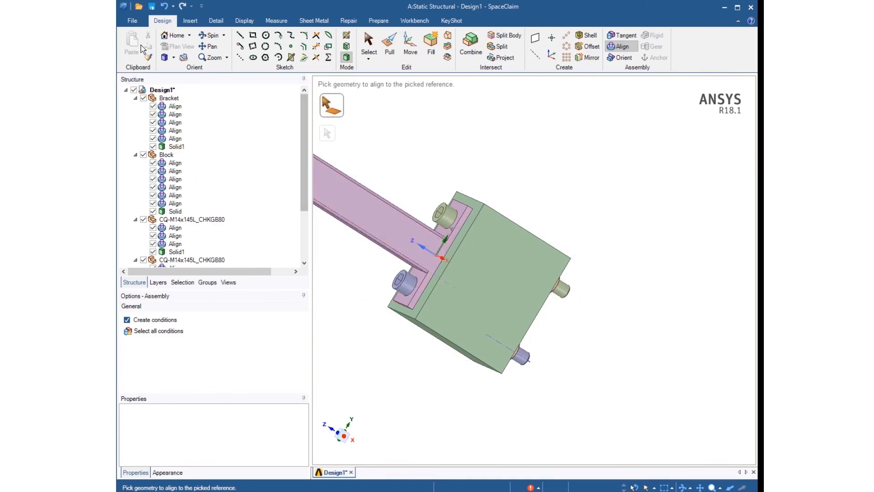
left_click(209, 46)
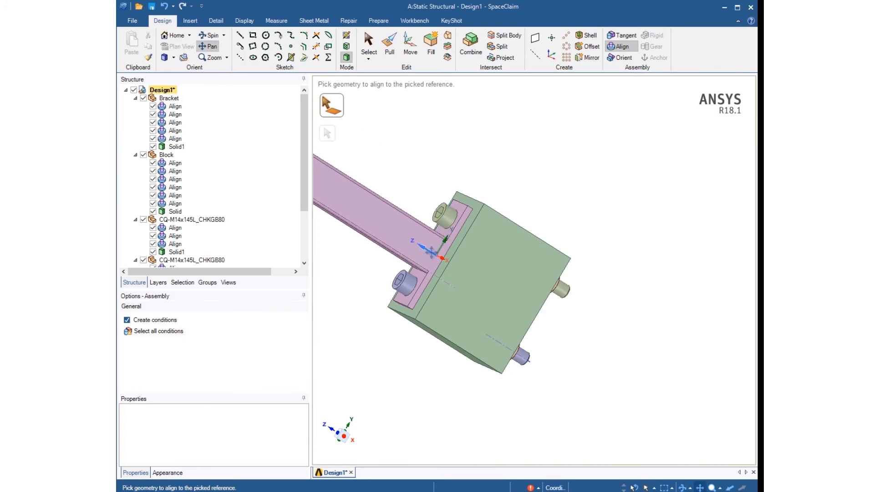
left_click_drag(481, 300, 585, 277)
mouse_move(580, 293)
middle_mouse_down()
mouse_move(579, 324)
mouse_move(616, 343)
mouse_move(617, 282)
mouse_move(569, 277)
mouse_move(515, 289)
mouse_move(569, 332)
mouse_move(628, 338)
mouse_move(642, 361)
mouse_move(518, 247)
mouse_move(528, 274)
mouse_move(581, 306)
middle_mouse_up()
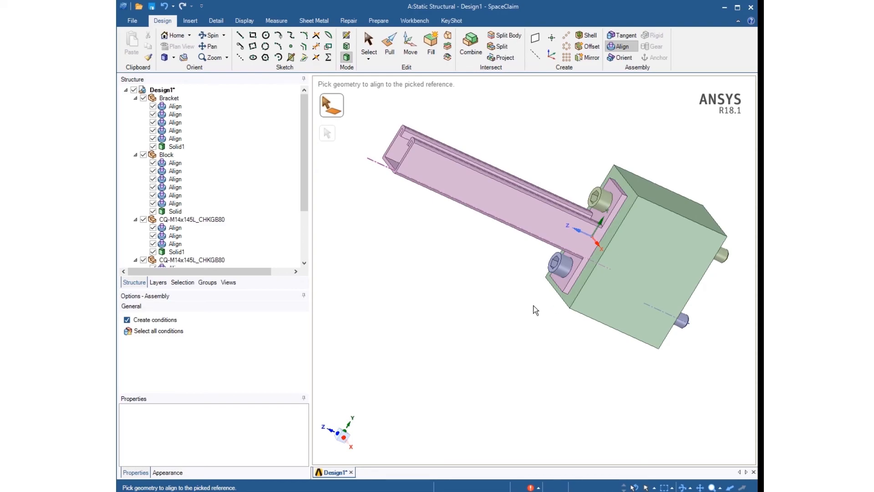
- Switch to the Workbench project and open the Model cell of the static structural system in Mechanical
left_click(724, 7)
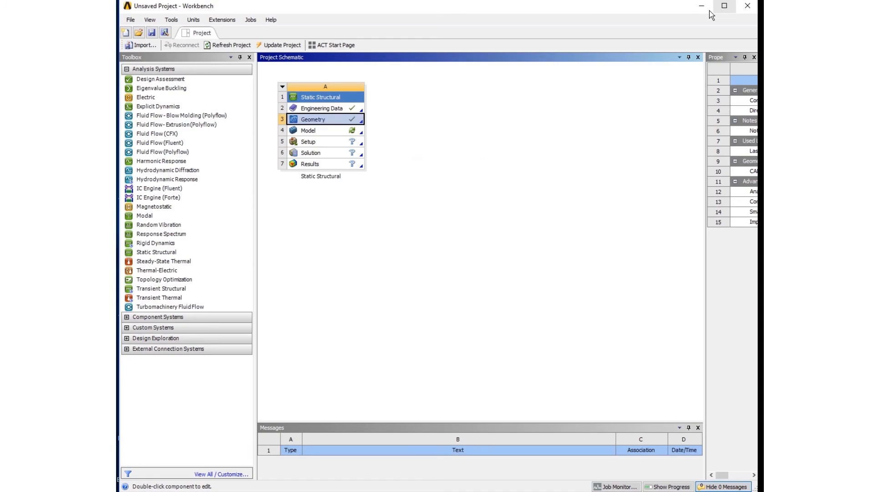
double_click(336, 130)
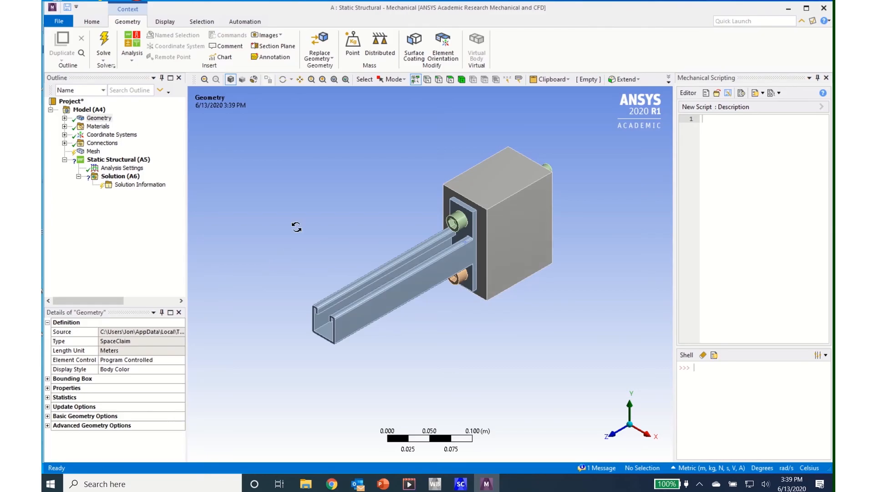
middle_click_drag(297, 226, 244, 182)
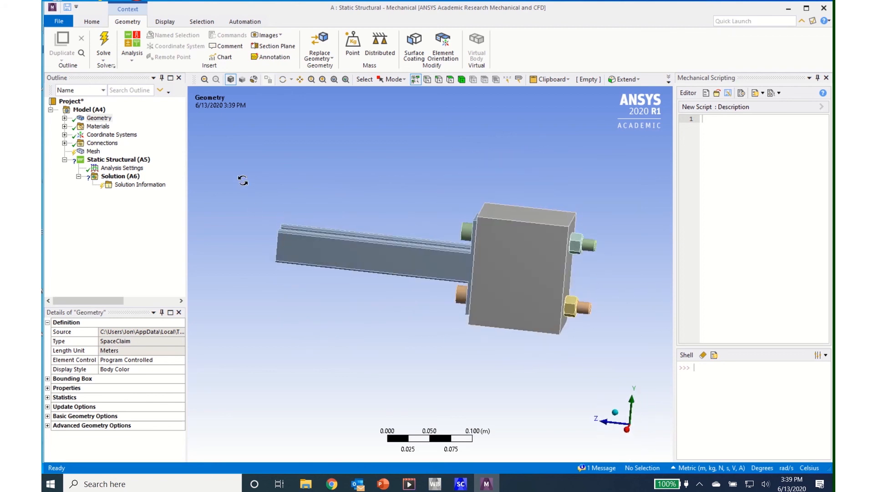
left_click(615, 414)
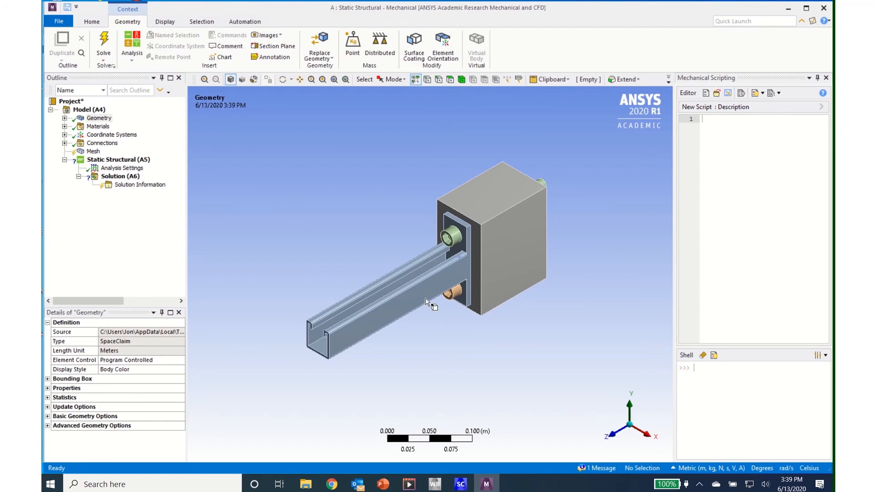
- Rename the geometry bodies Block/Solid1 as Block and Bracket/Solid2 as Bracket in the outline
left_click(64, 118)
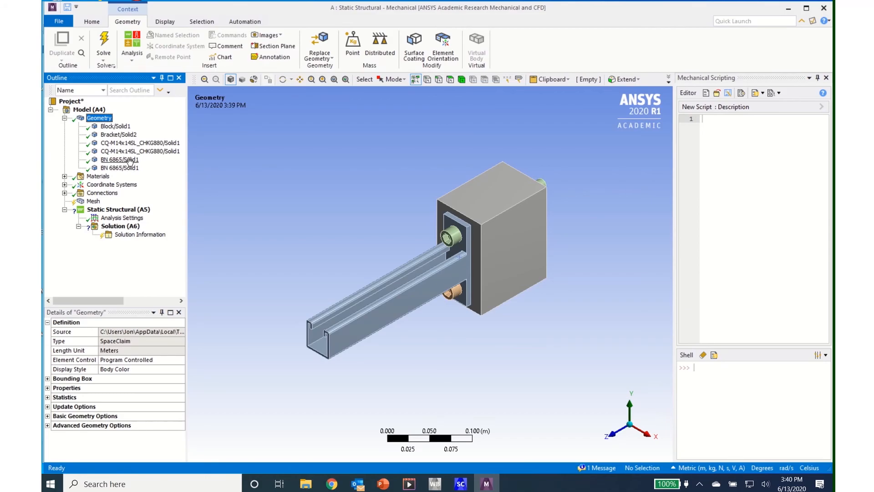
left_click(116, 127)
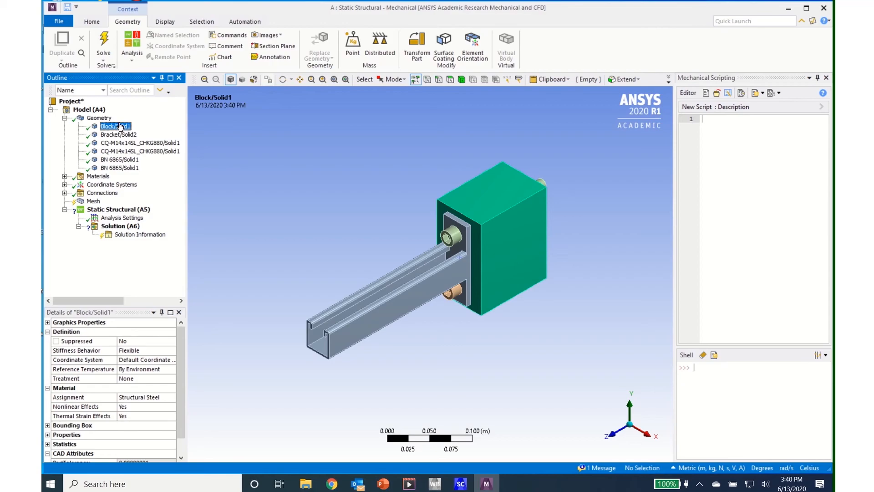
left_click(120, 126)
type("Block")
key("Return")
left_click(120, 134)
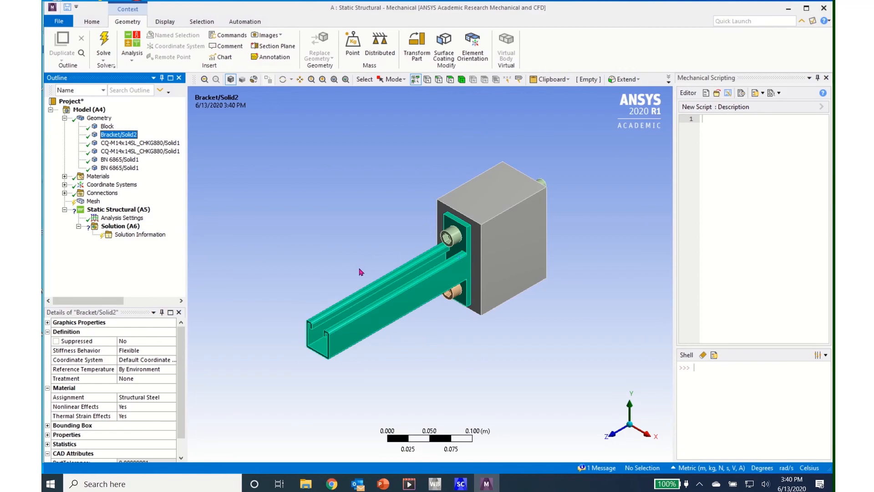
left_click(122, 135)
type("Bracket")
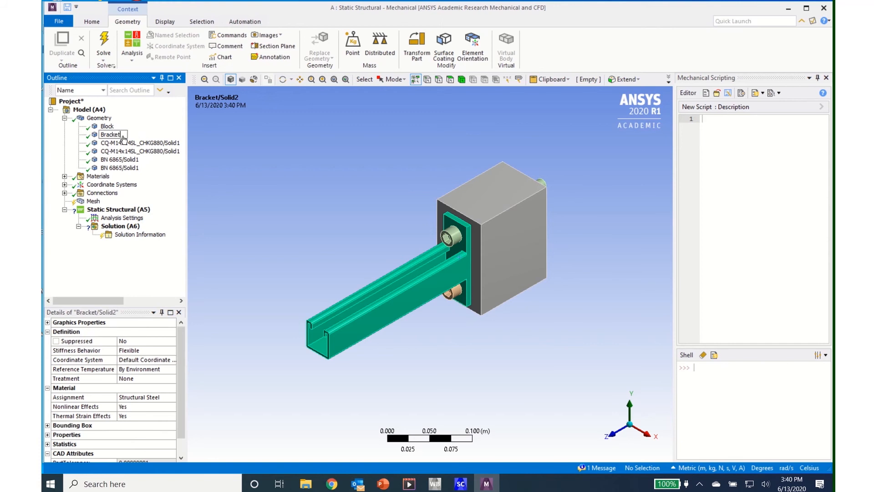
key("Return")
- Rename the upper bolt body as Top Bolt and the lower bolt body as Bot Bolt
left_click(124, 143)
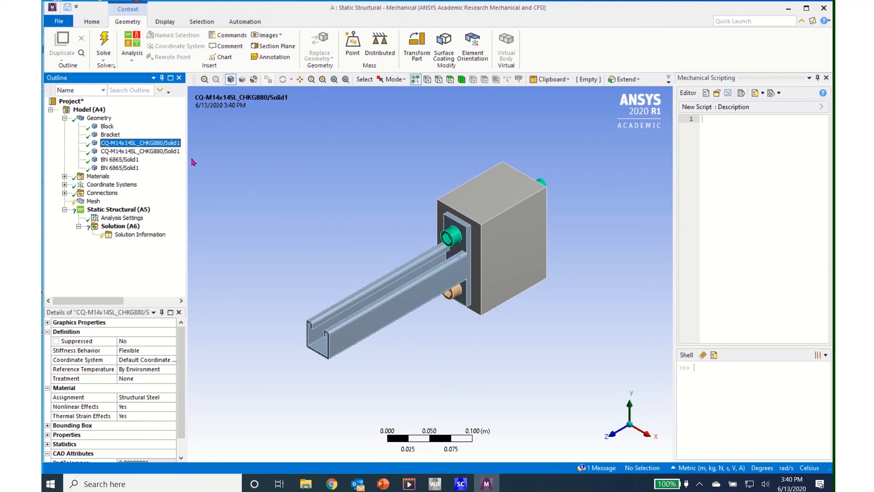
left_click(139, 143)
right_click(140, 143)
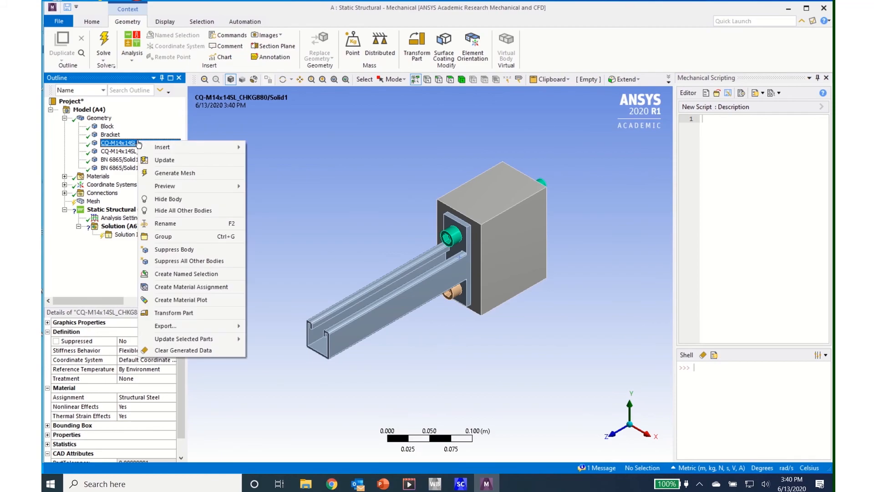
left_click(167, 225)
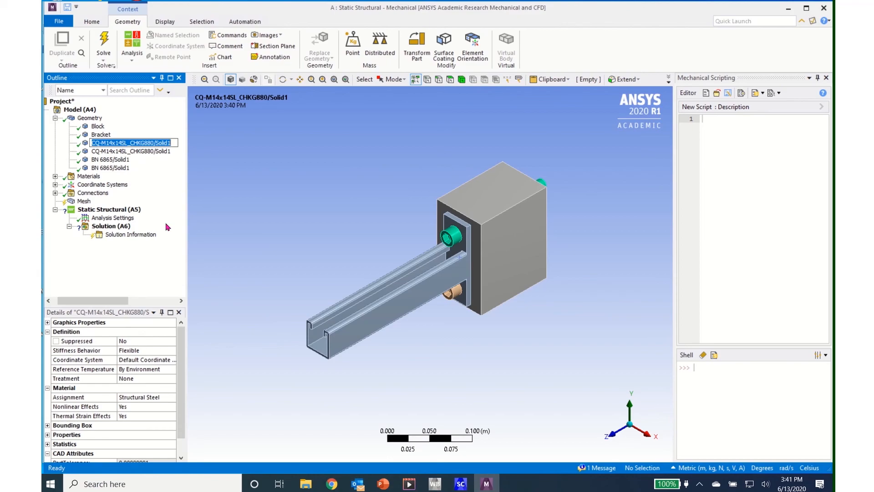
type("Top ")
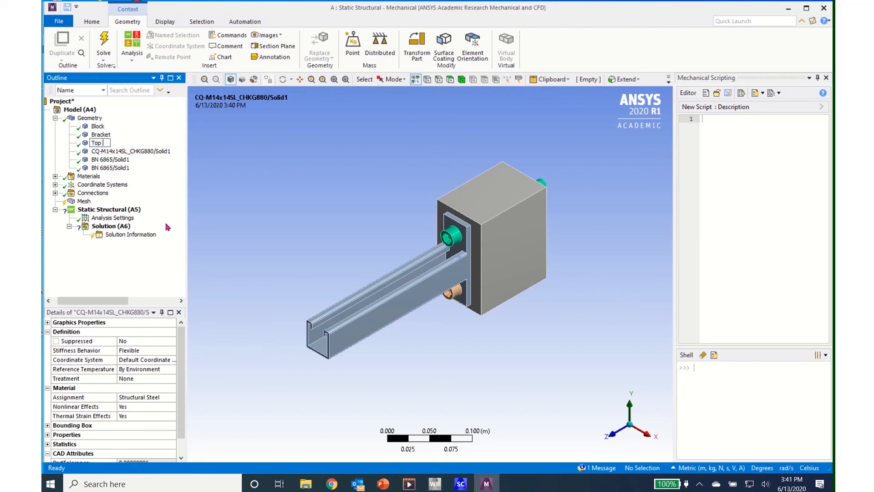
type("Bolt")
left_click(133, 154)
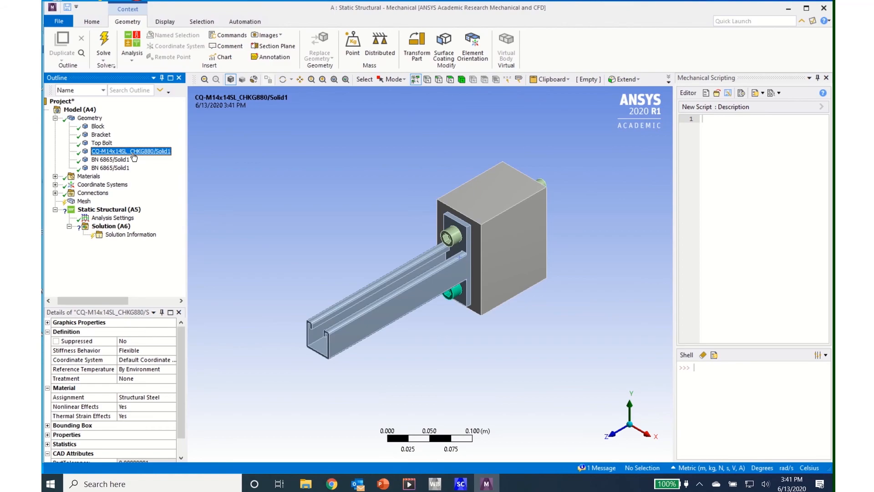
left_click(133, 154)
type("Bot Bolt")
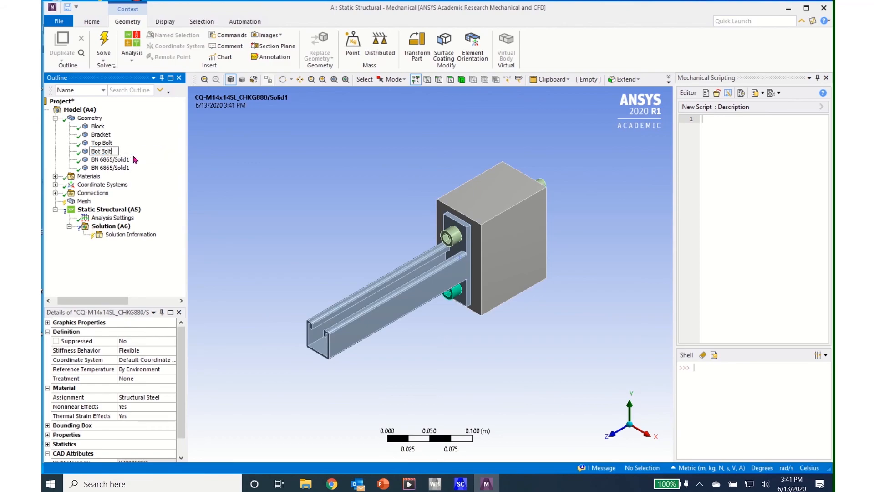
- Rename the upper nut body as Top Nut and the lower nut body as Bot Nut
left_click(131, 160)
middle_click_drag(556, 325, 484, 372)
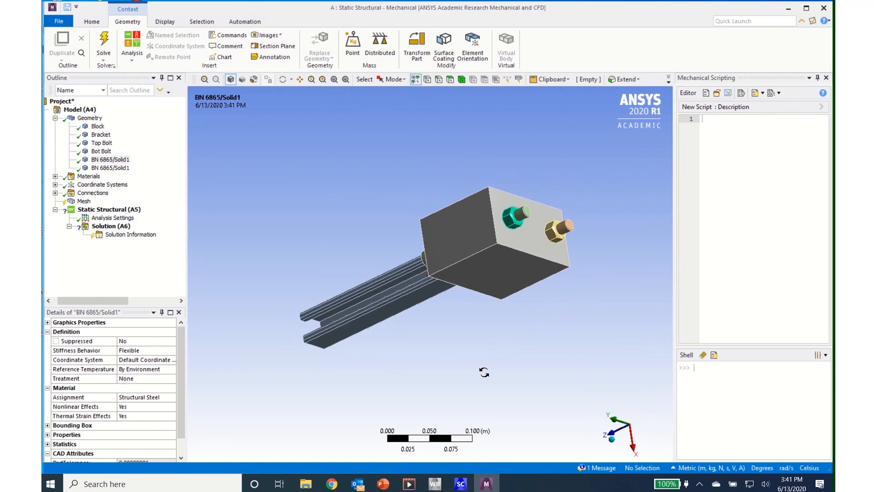
left_click(109, 160)
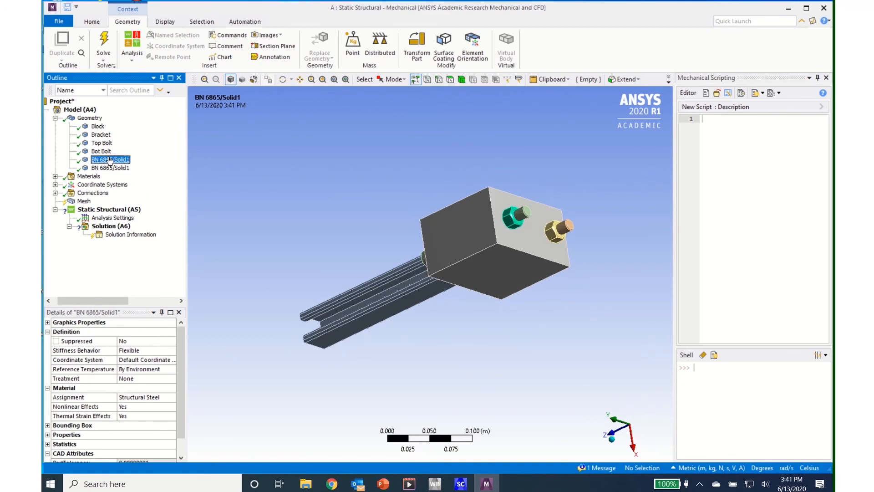
type("Top Nut")
left_click(122, 168)
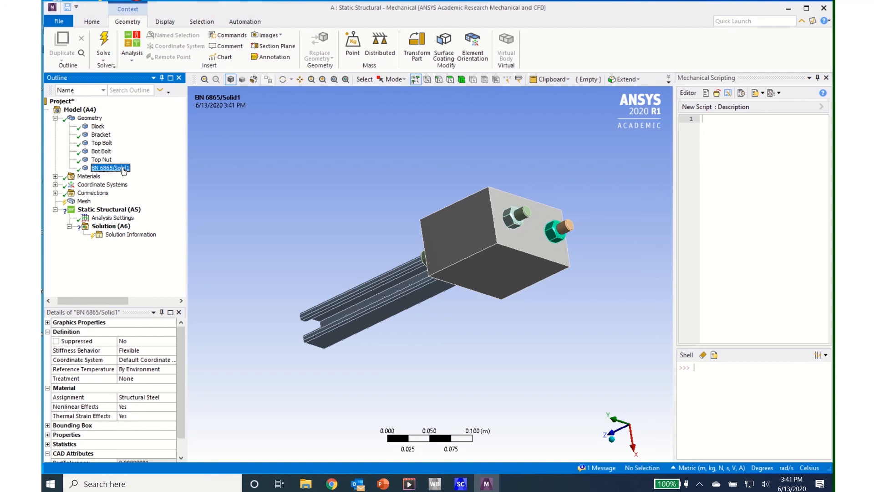
type("Bot Nut")
left_click(612, 439)
left_click(613, 439)
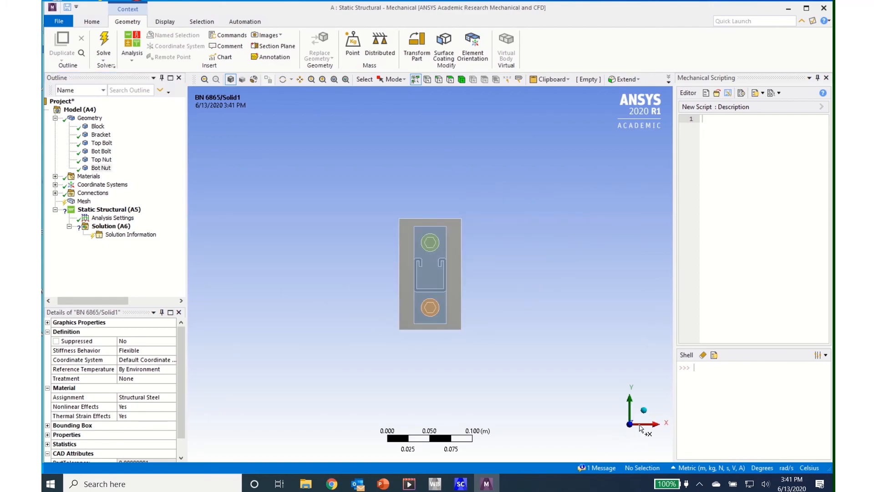
left_click(644, 410)
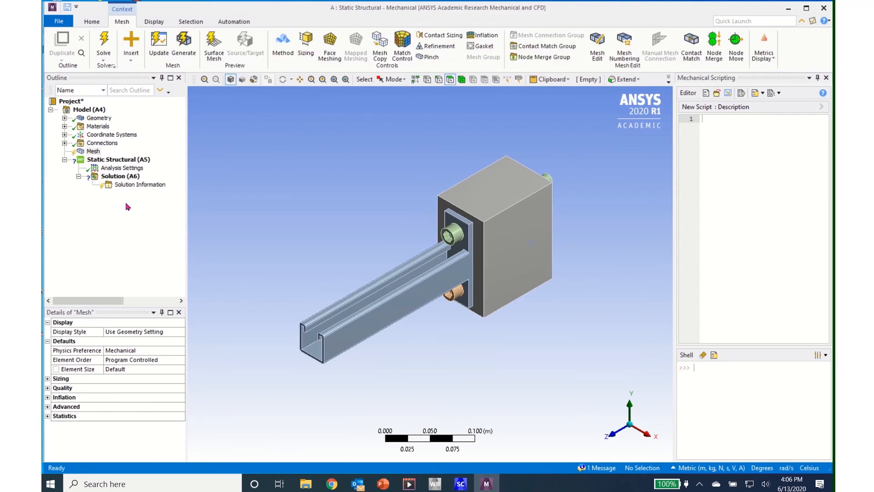
- Open the first contact region under Connections and examine its contact face on the block and target face on the bracket
left_click(65, 142)
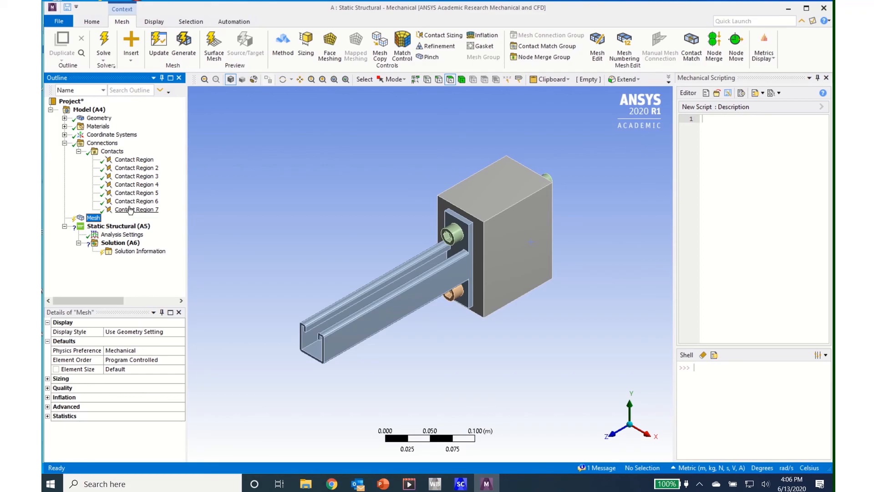
left_click(134, 160)
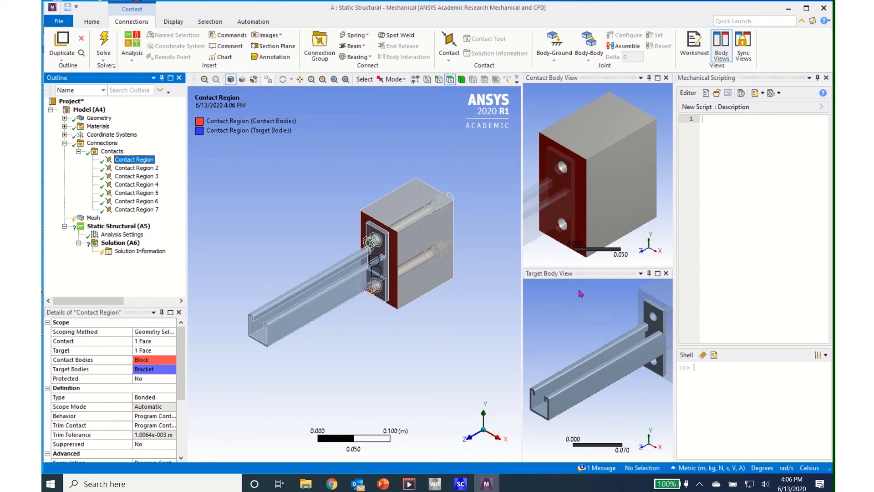
middle_click_drag(639, 363, 591, 380)
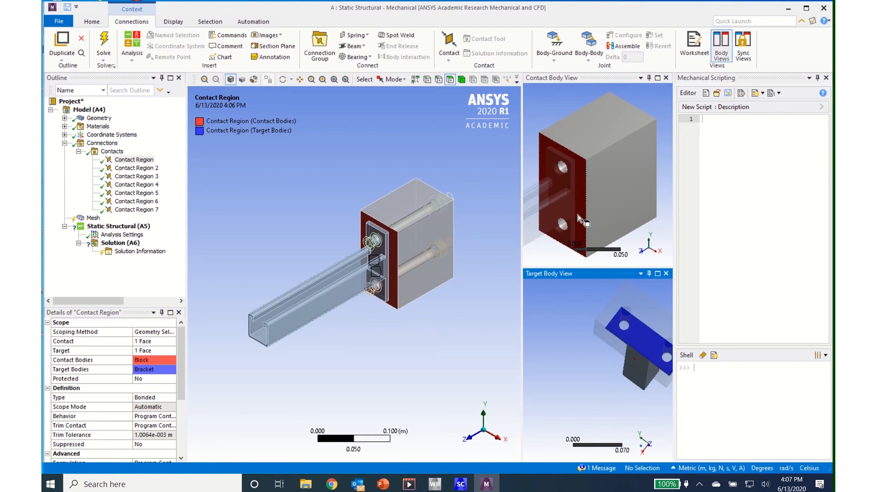
middle_click_drag(573, 356, 573, 383)
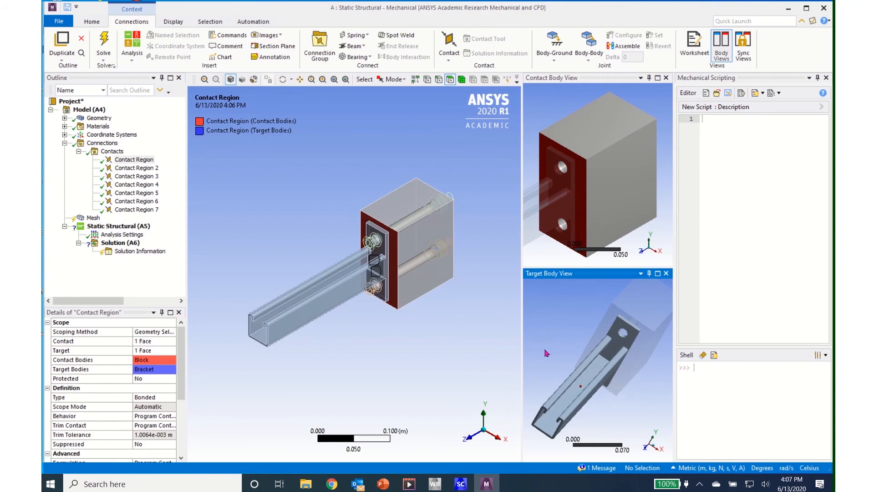
- Rename the first contact region as Bracket to Block
left_click(129, 161)
left_click(129, 161)
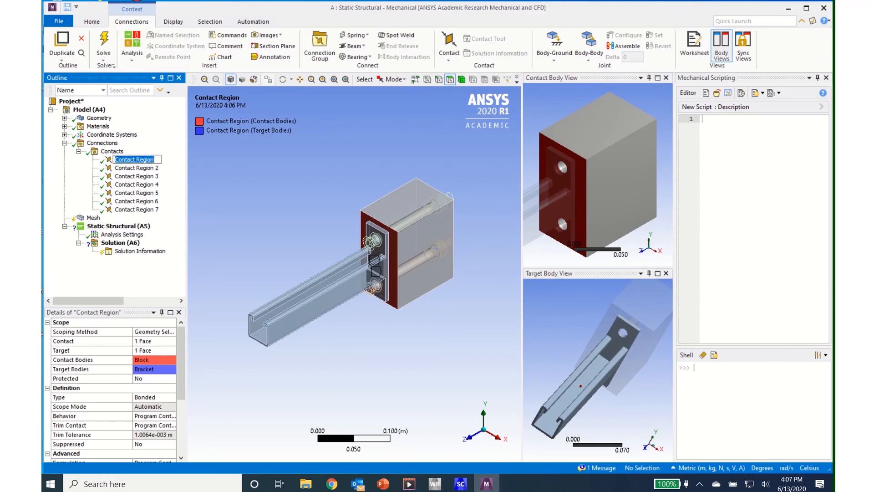
type("Bracket to Block")
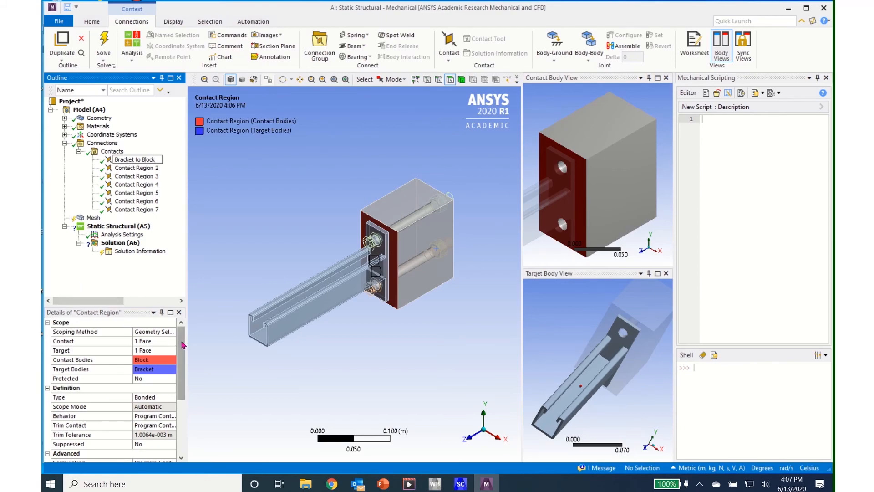
mouse_move(182, 345)
left_mouse_down()
mouse_move(181, 355)
mouse_move(177, 342)
left_mouse_up()
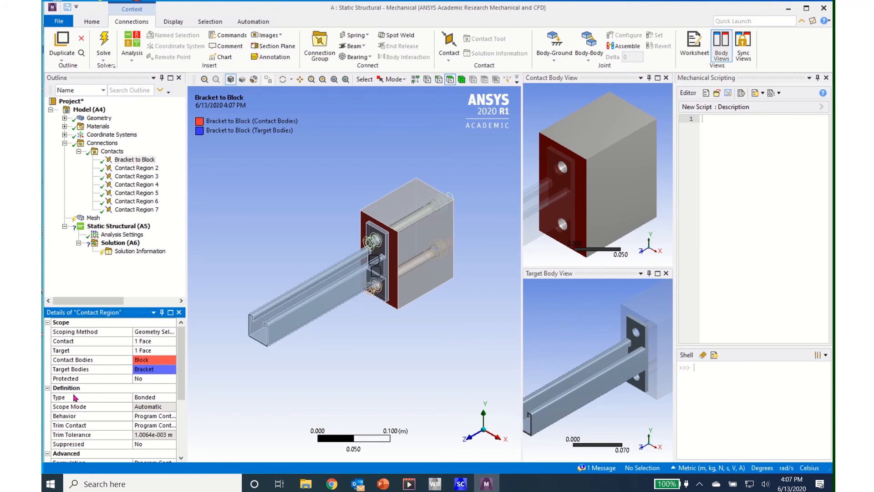
- Change the block-to-bracket contact type to Frictional with a friction coefficient of 0.2
left_click(173, 399)
left_click(173, 400)
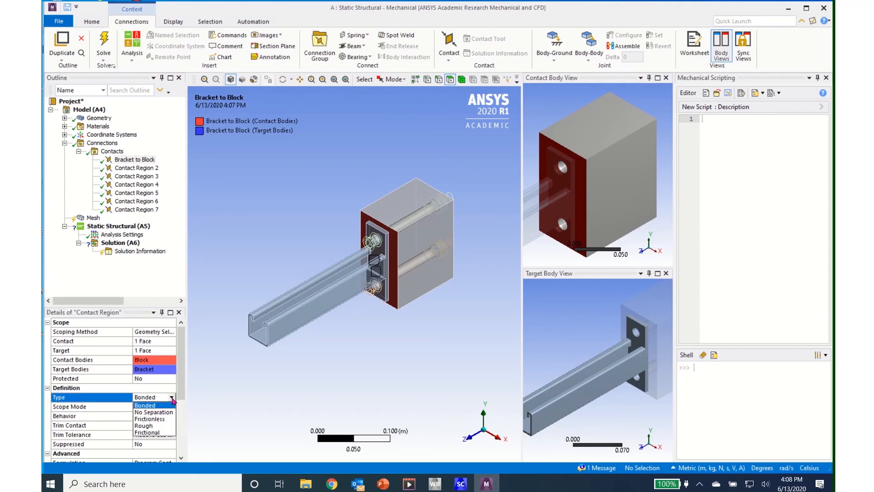
left_click(163, 432)
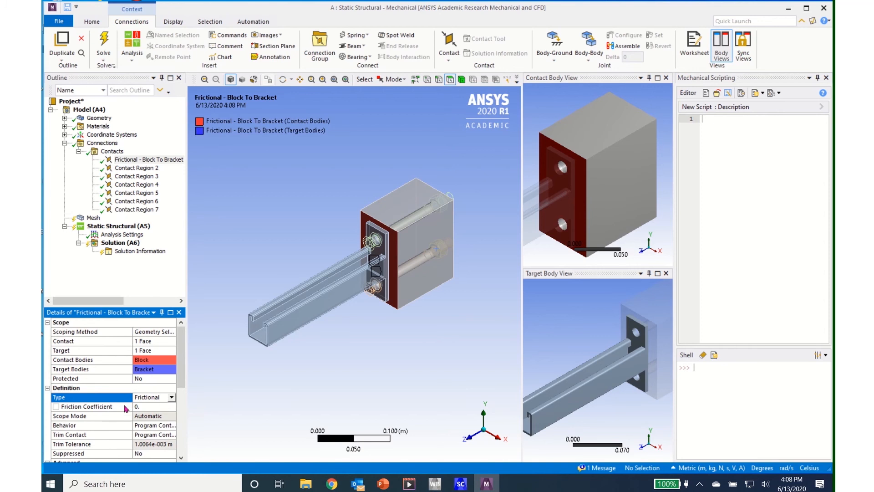
left_click(144, 407)
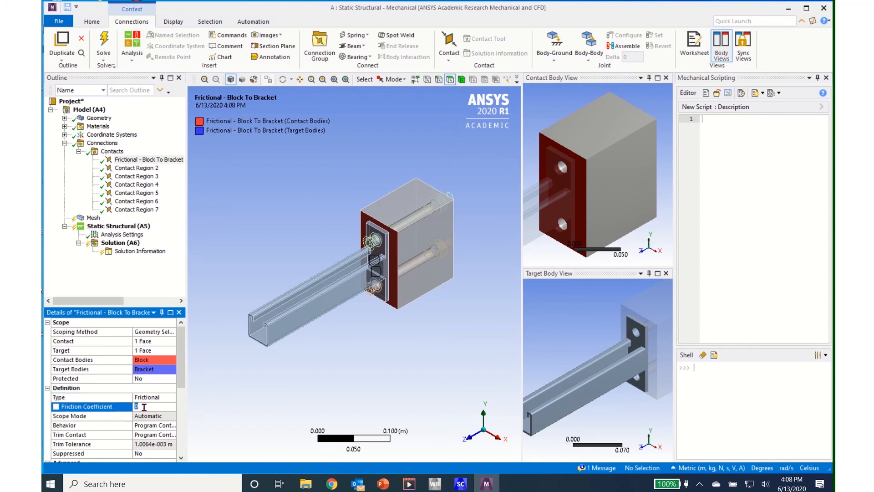
type("0.2")
- Examine the block-to-bracket contact's advanced and geometric modification settings, including the formulation options, small sliding and detection method
scroll(145, 406, "down", 1)
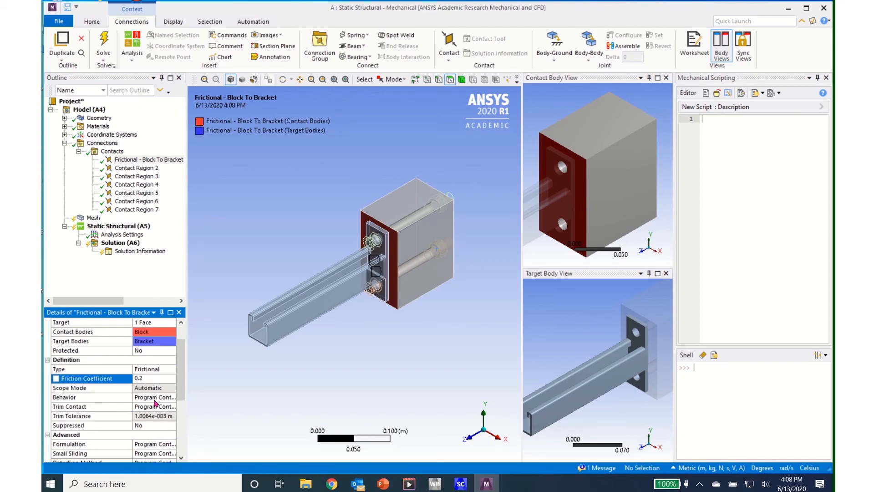
scroll(156, 402, "down", 1)
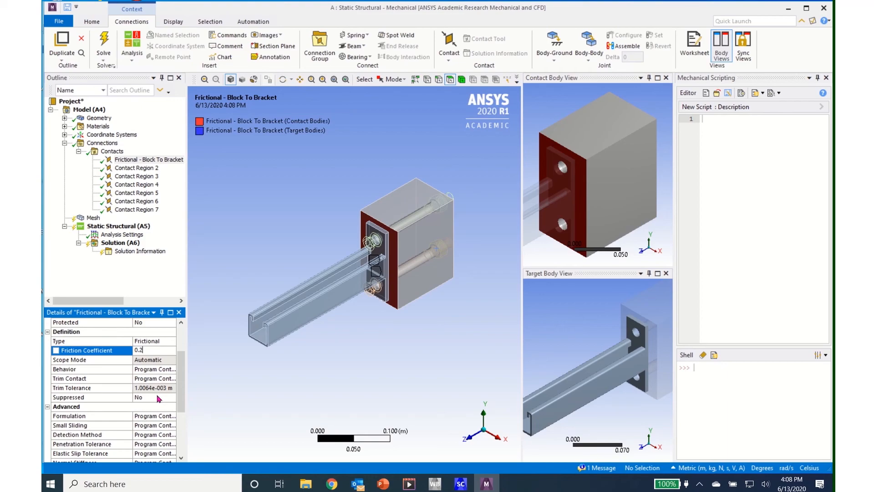
scroll(159, 398, "down", 1)
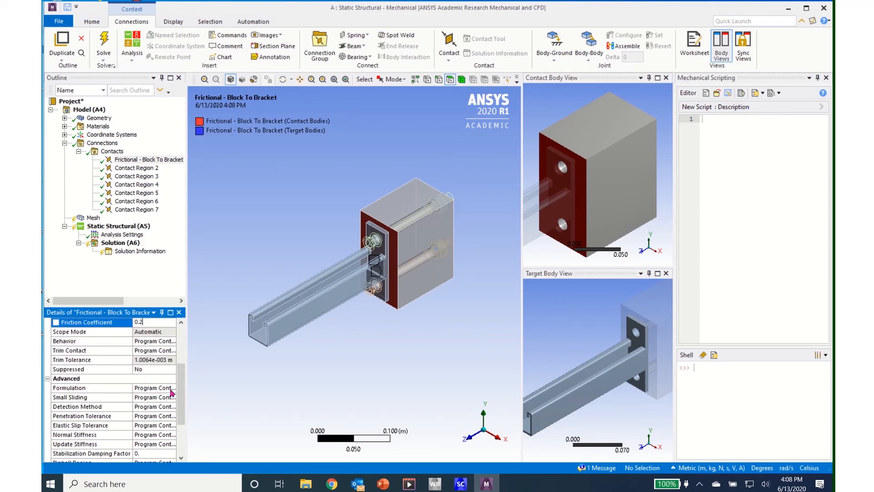
left_click(172, 388)
left_click(172, 387)
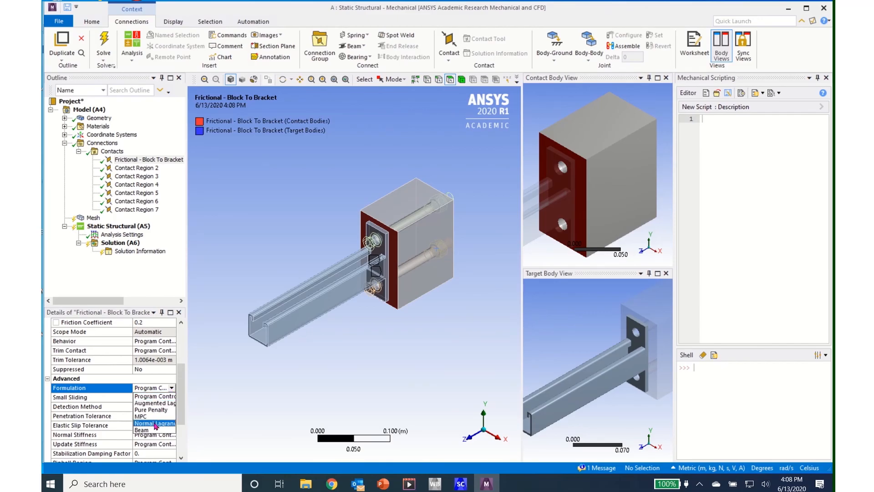
left_click(110, 398)
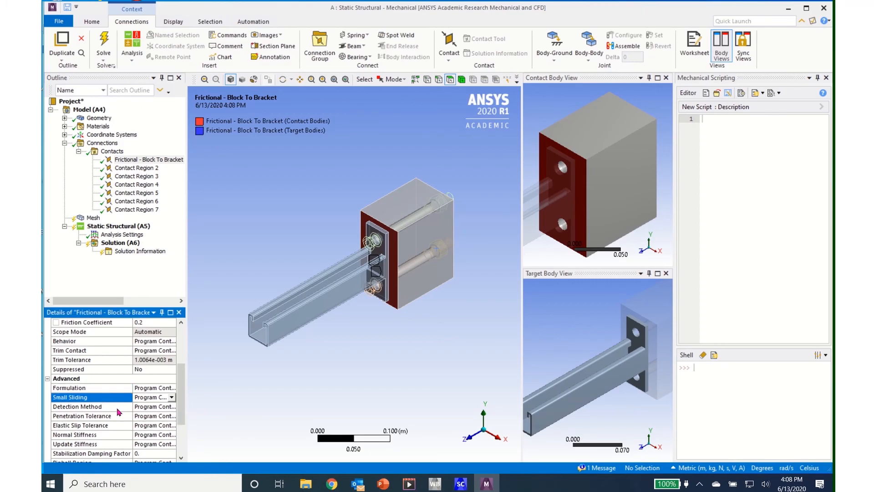
left_click(115, 407)
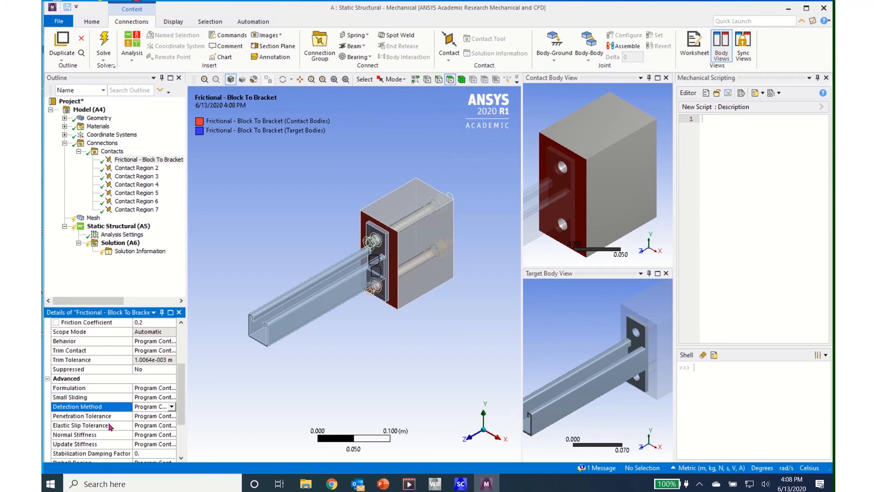
scroll(111, 426, "down", 1)
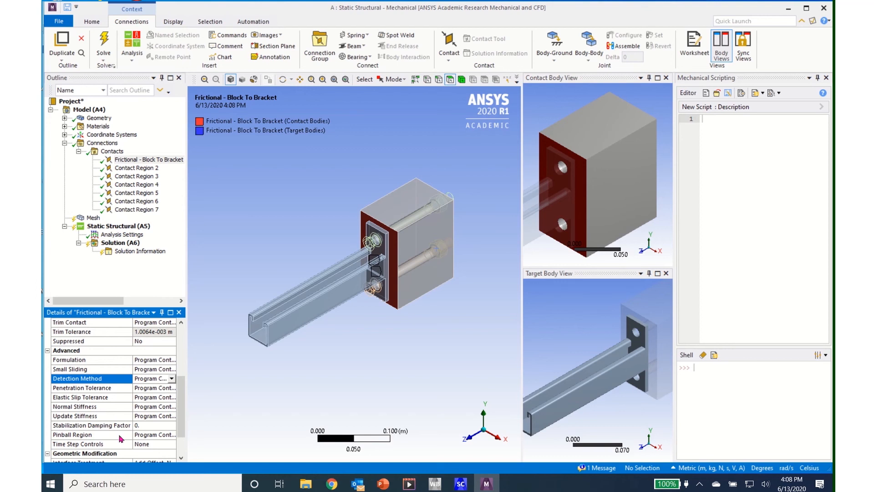
scroll(121, 438, "down", 2)
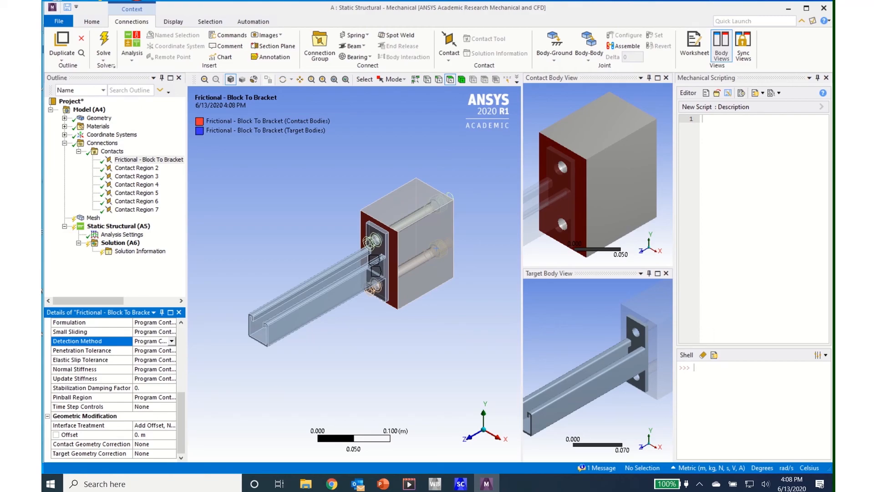
- Set the behavior of the frictional block-to-bracket contact to Symmetric
scroll(181, 368, "up", 4)
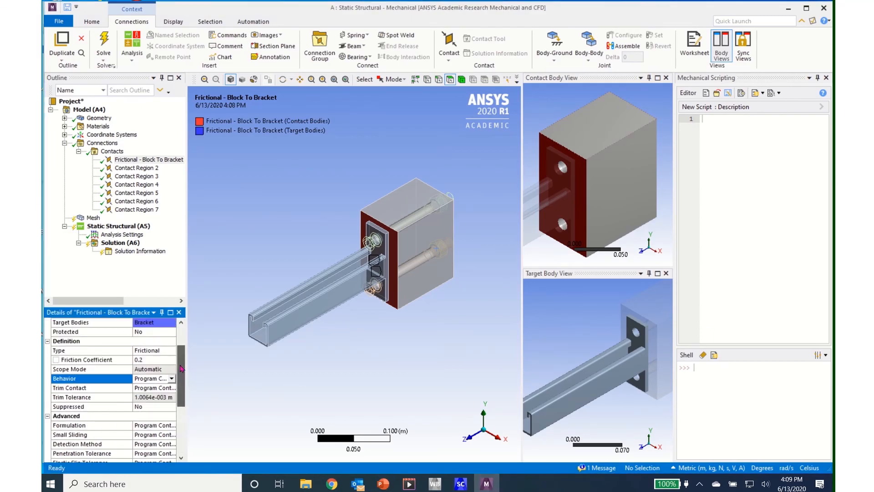
scroll(181, 368, "up", 3)
scroll(181, 367, "down", 2)
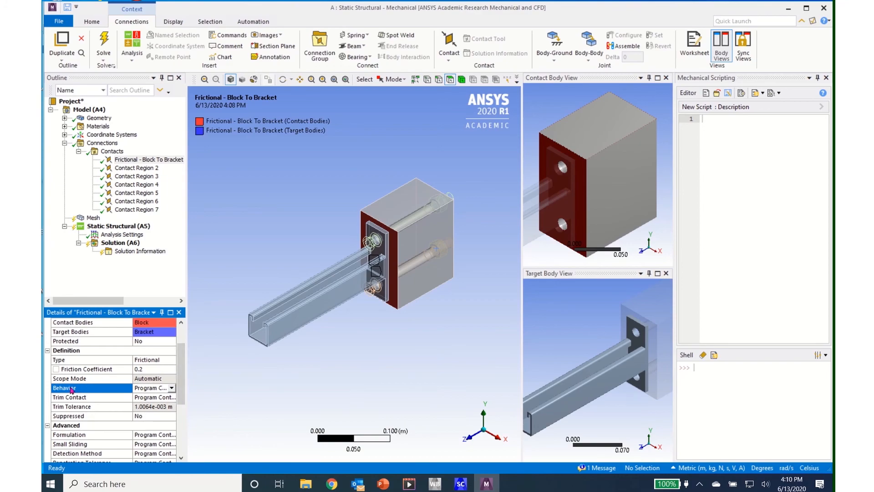
left_click(171, 388)
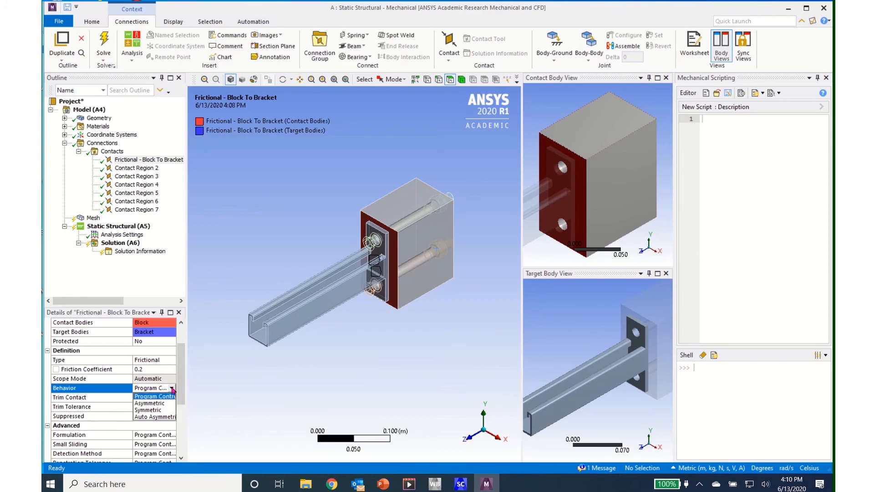
left_click(155, 409)
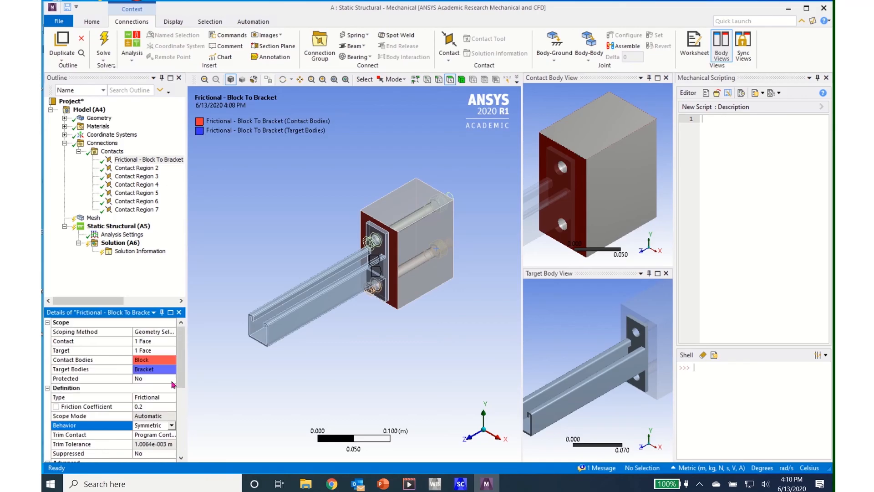
left_click_drag(180, 382, 179, 427)
scroll(177, 427, "down", 2)
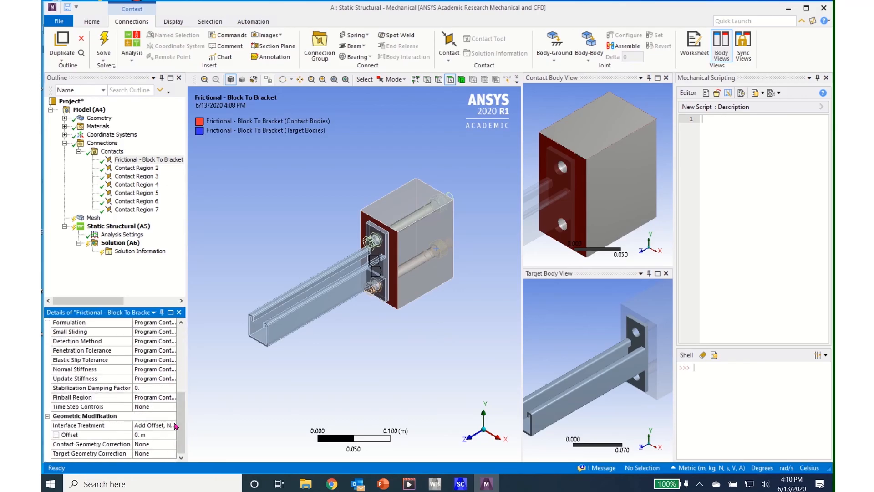
- Rename Contact Region 2, between the block and the upper bolt, as Top Bolt to Block
left_click(148, 168)
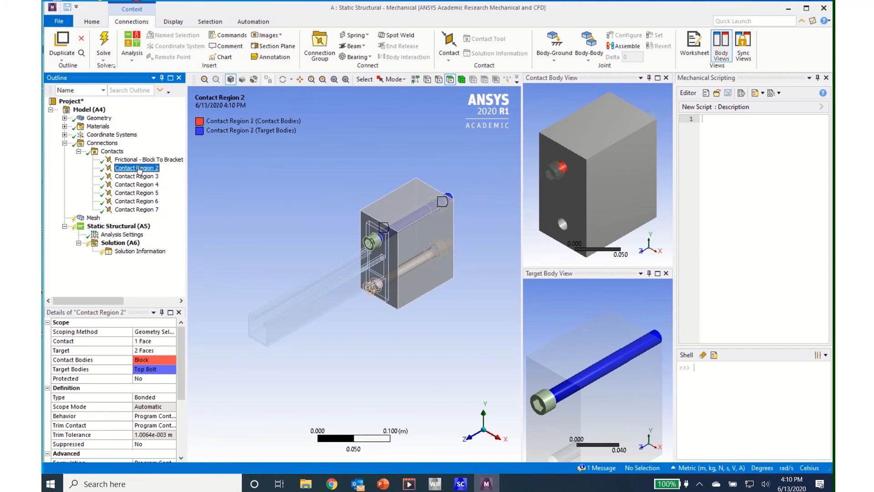
left_click(139, 169)
type("Top")
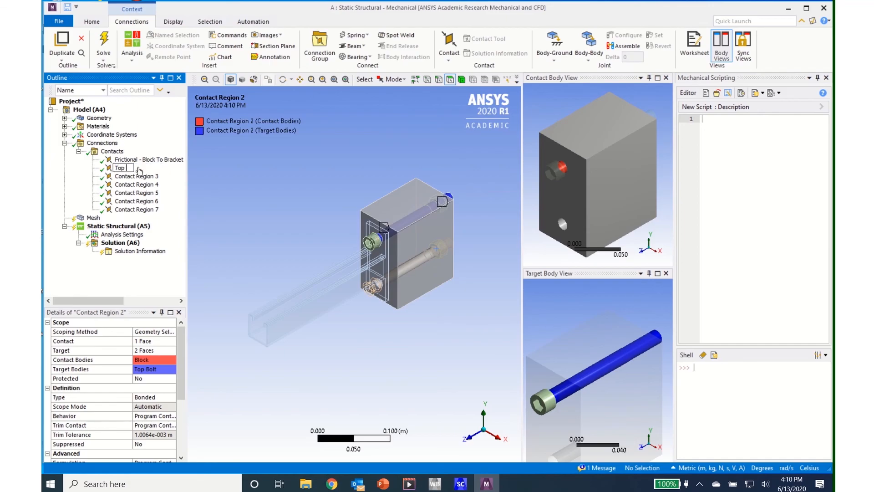
type(" Bolt to Block")
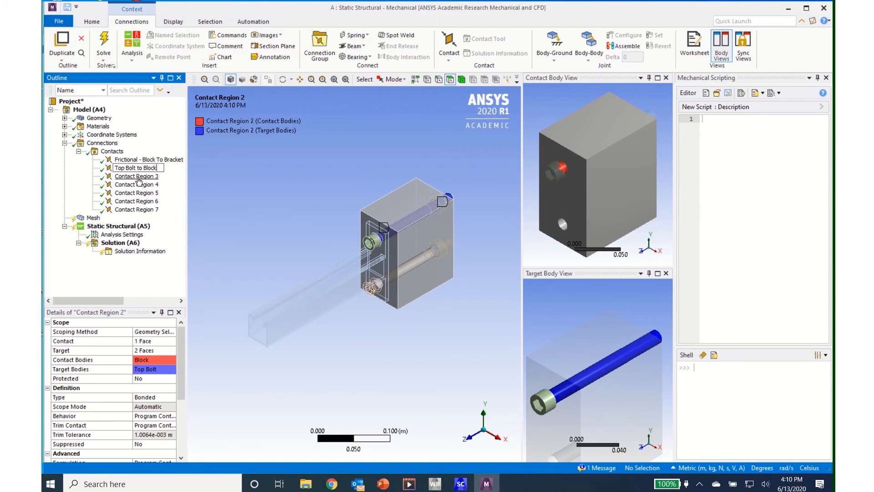
- Rename Contact Region 3, between the block and the lower bolt, as Bot Bolt to Block
left_click(136, 176)
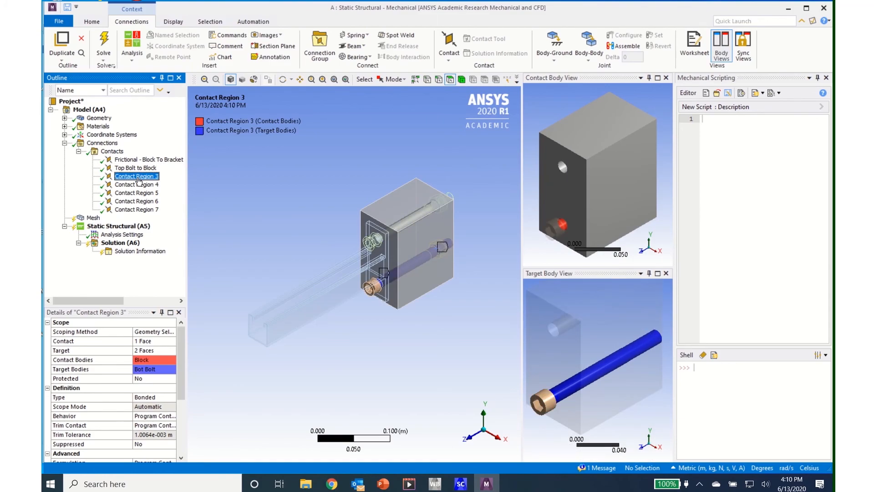
left_click(138, 177)
type("Bot BOlt")
key("BackSpace")
key("BackSpace")
key("BackSpace")
key("BackSpace")
type("Bolt to Block")
- Check the faces of Contact Region 4, between the block and the upper nut, and rename it as Top Nut to Block
left_click(128, 185)
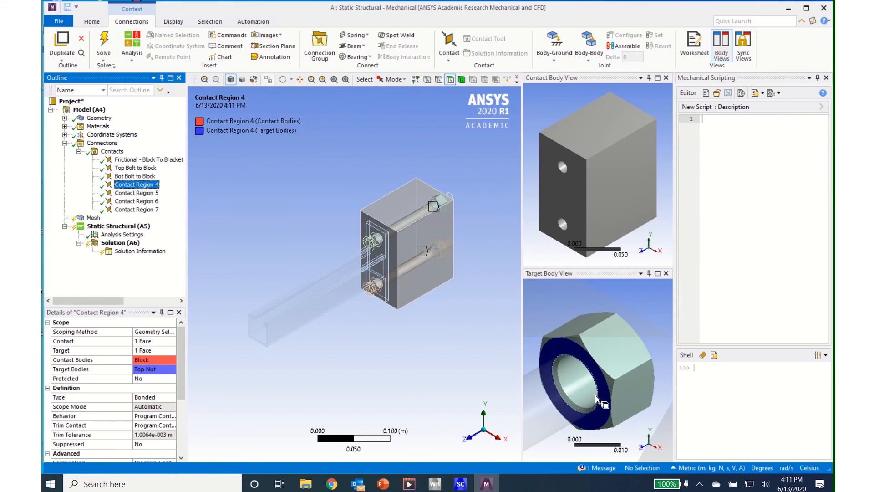
middle_click_drag(636, 218, 583, 212)
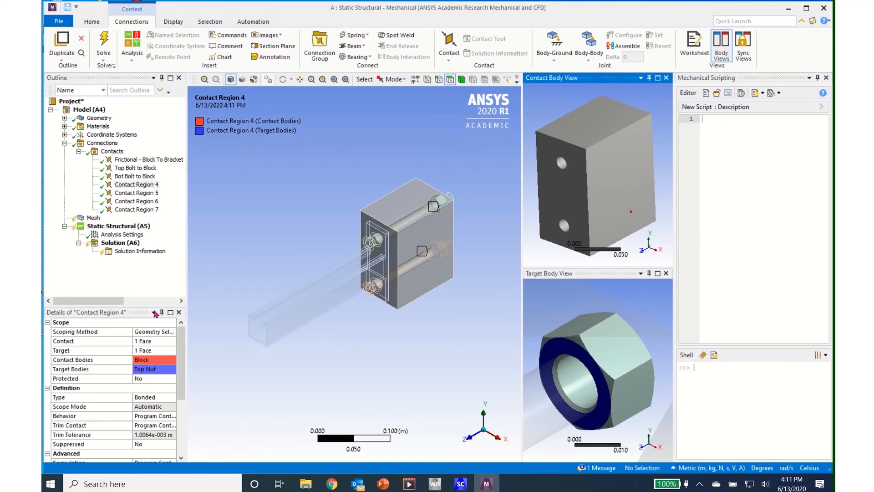
left_click(148, 185)
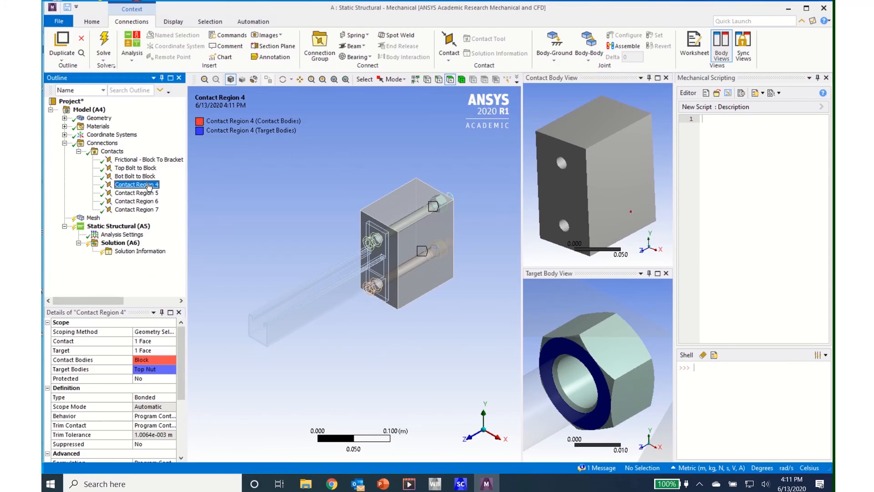
left_click(148, 185)
type("Top Nu")
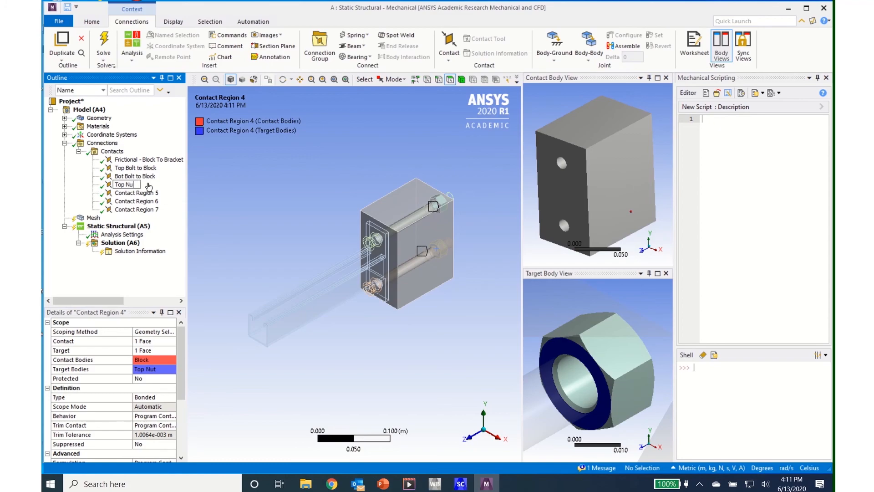
type("t to Block")
- Rename Contact Region 5, between the block and the lower nut, as Bot Nut to Block
left_click(146, 194)
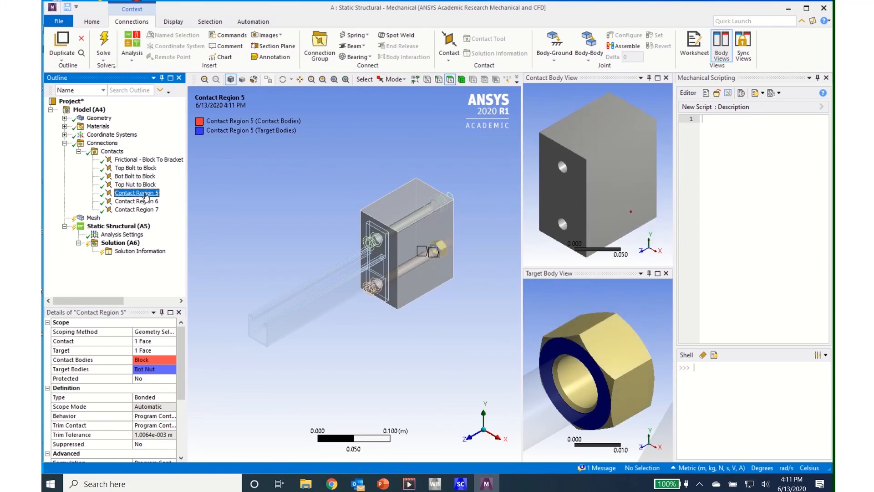
type("Top")
type("ot Nut to ")
type("Block")
- Inspect the target bolt faces of Contact Region 6 and rename the region as Top Bolt to Bracket
left_click(140, 201)
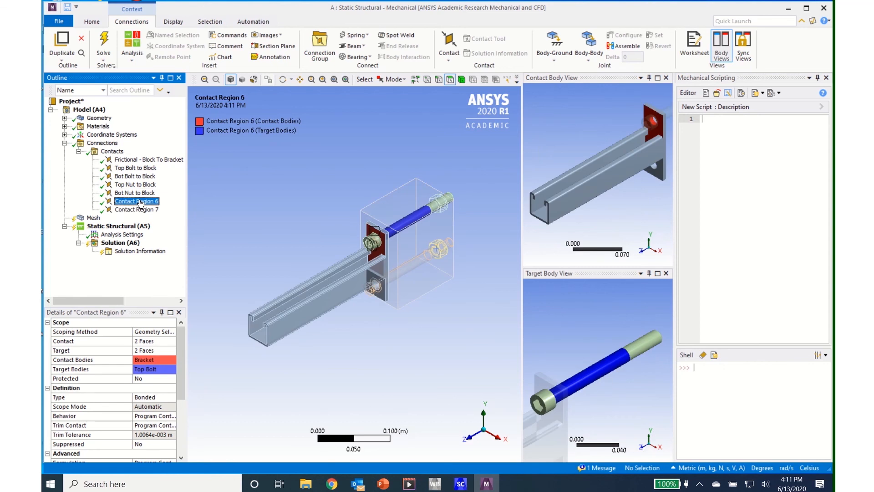
middle_click_drag(563, 401, 572, 416)
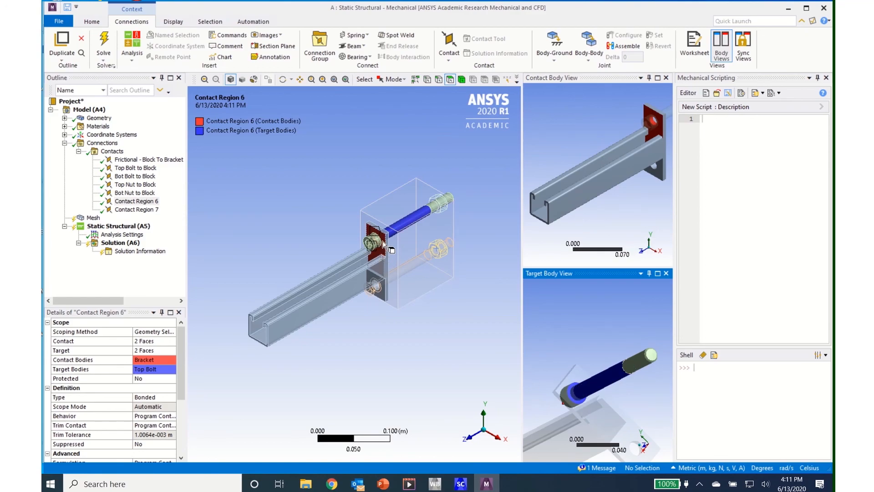
middle_click_drag(580, 392, 641, 352)
scroll(581, 390, "down", 2)
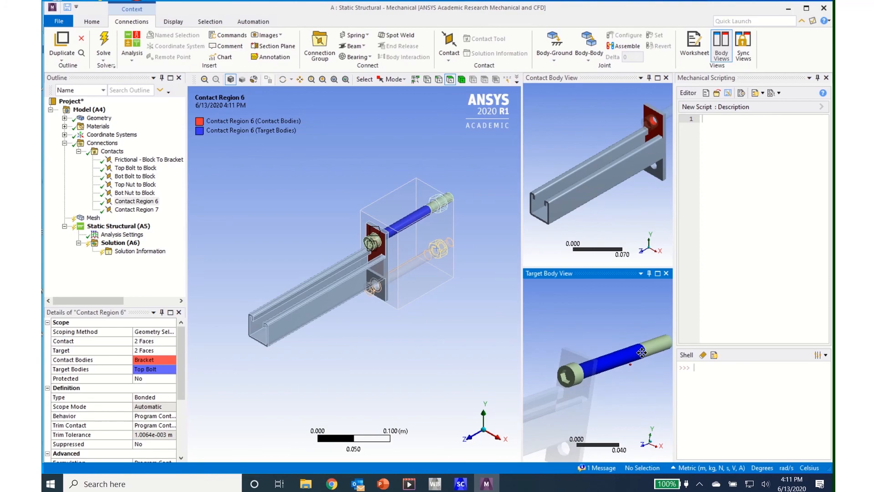
left_click(144, 202)
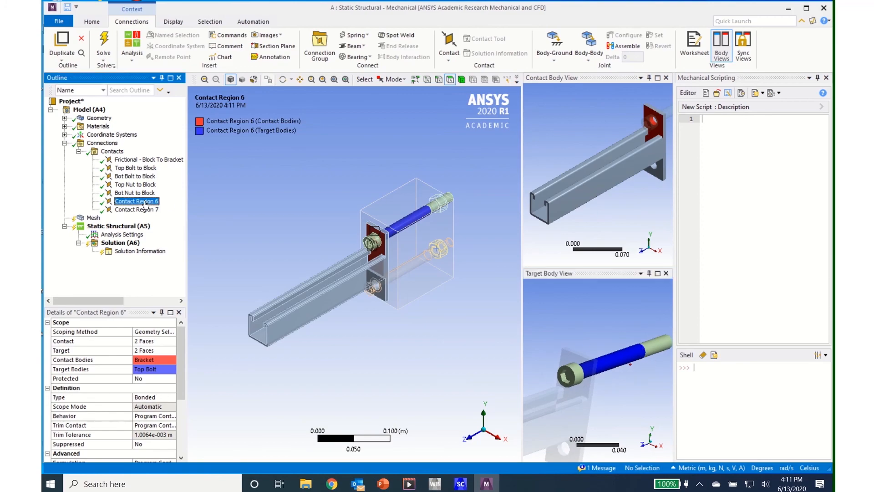
left_click(145, 202)
type("T")
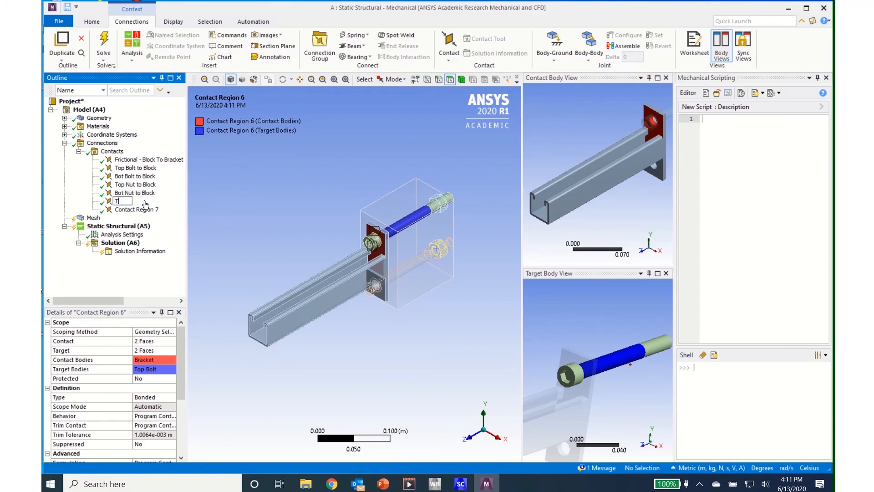
type("op BOlt to Bracket")
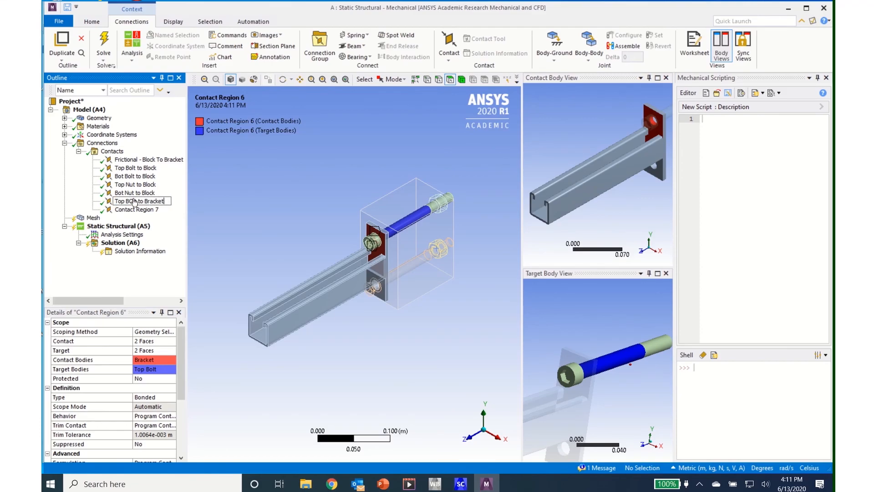
key("BackSpace")
type("o")
- Rename Contact Region 7, between the bracket and the lower bolt, as Bot Bolt to Bracket
left_click(144, 210)
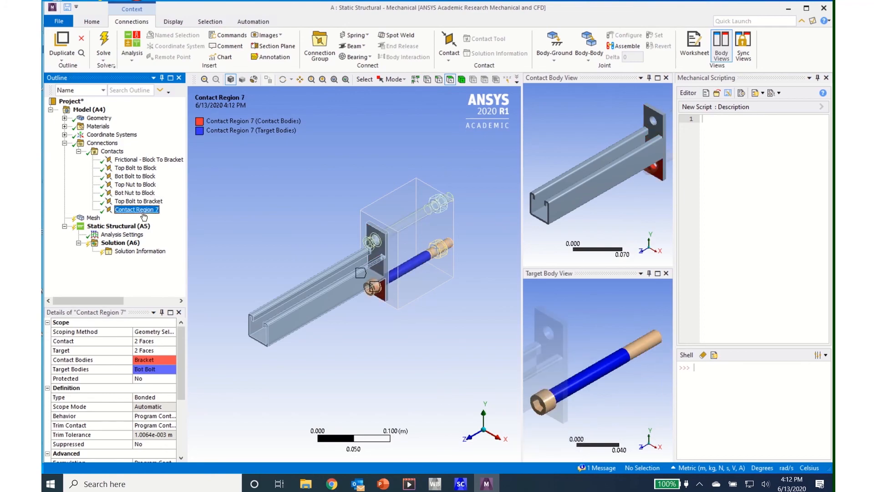
left_click(144, 212)
type("Bot B")
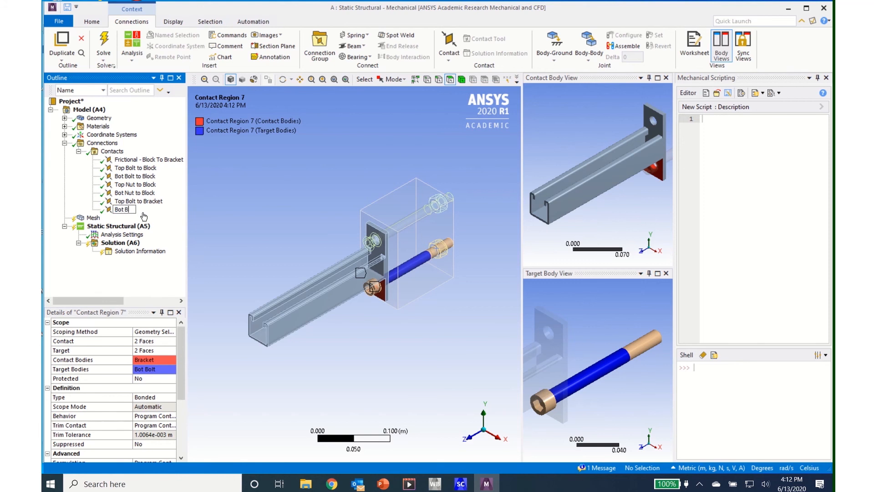
type("olt to Bracket")
left_click(297, 225)
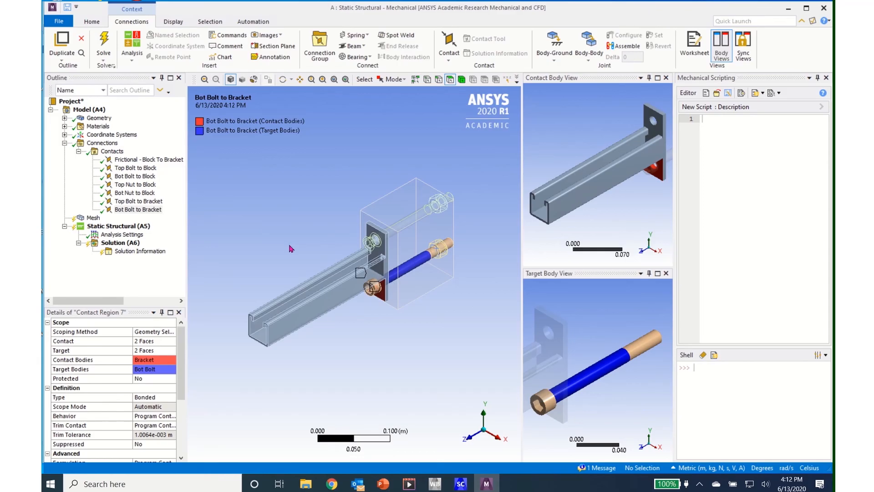
left_click_drag(452, 325, 412, 346)
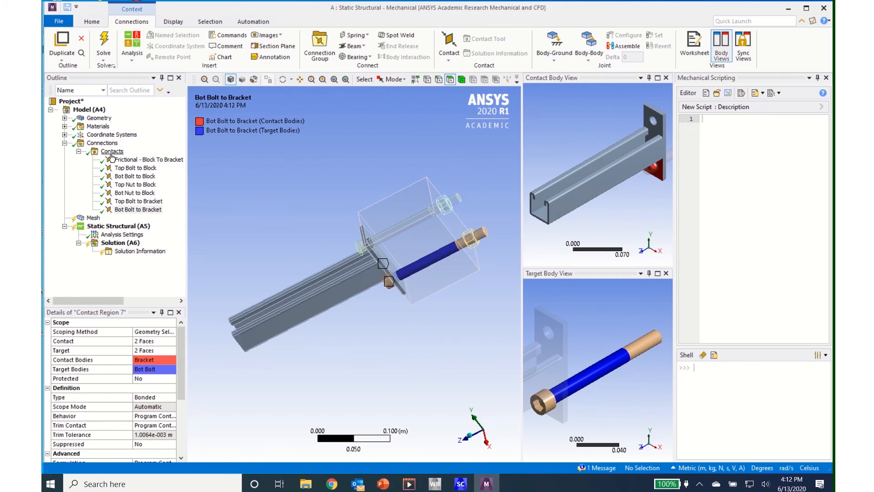
- Insert a manual contact region under Contacts and assign the cylindrical end face of the upper bolt as its contact face
left_click(111, 152)
right_click(112, 152)
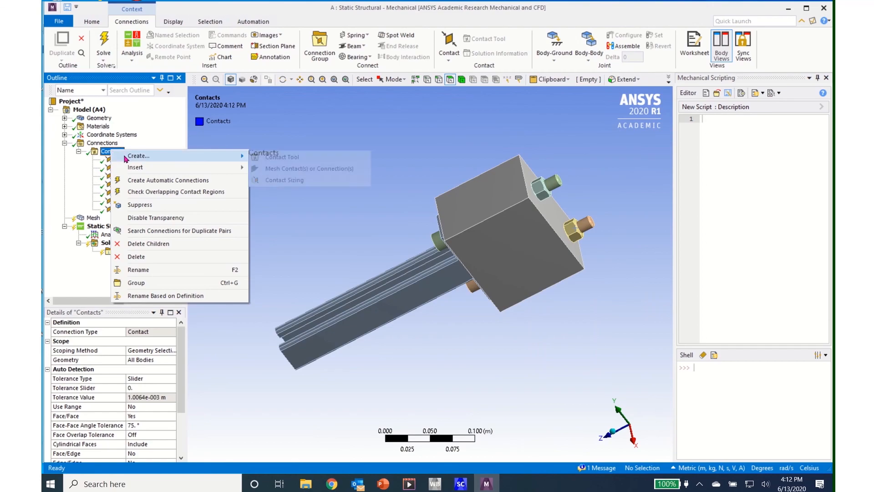
mouse_move(139, 168)
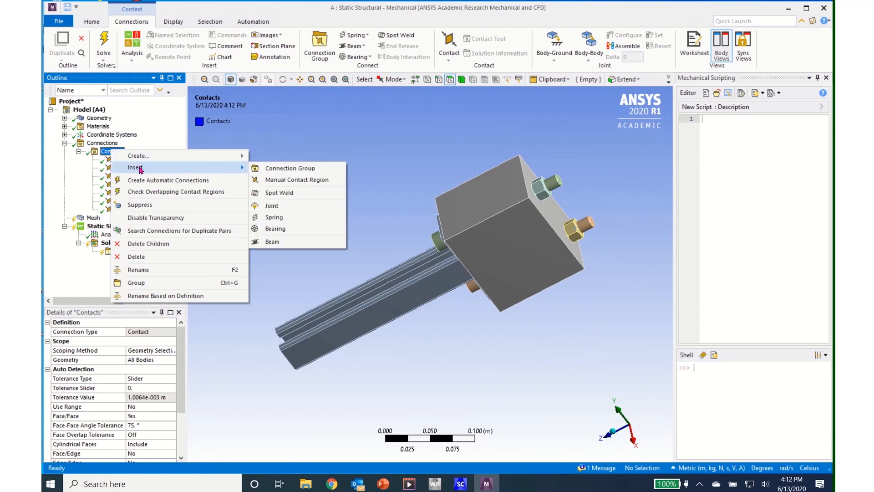
left_click(287, 180)
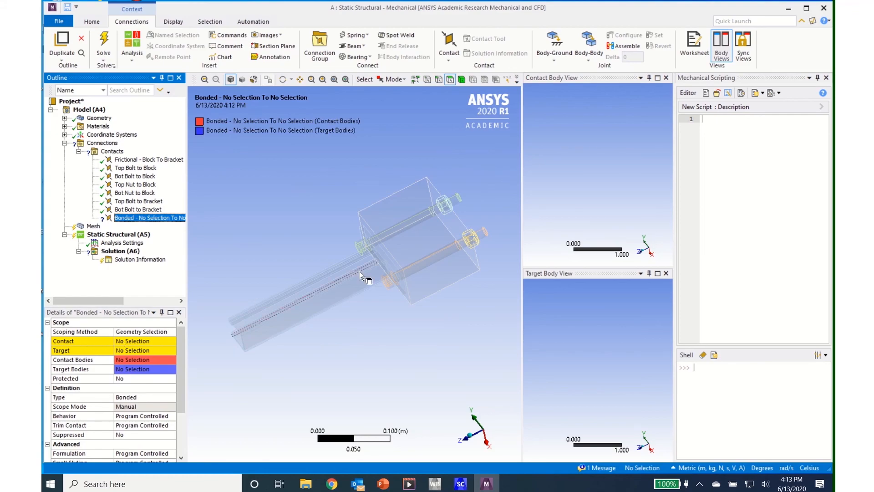
left_click(456, 204)
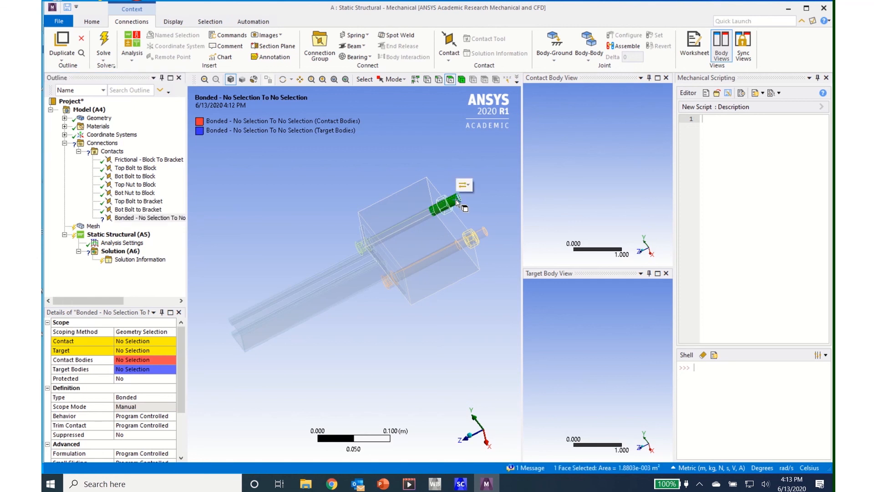
left_click(128, 341)
left_click(127, 342)
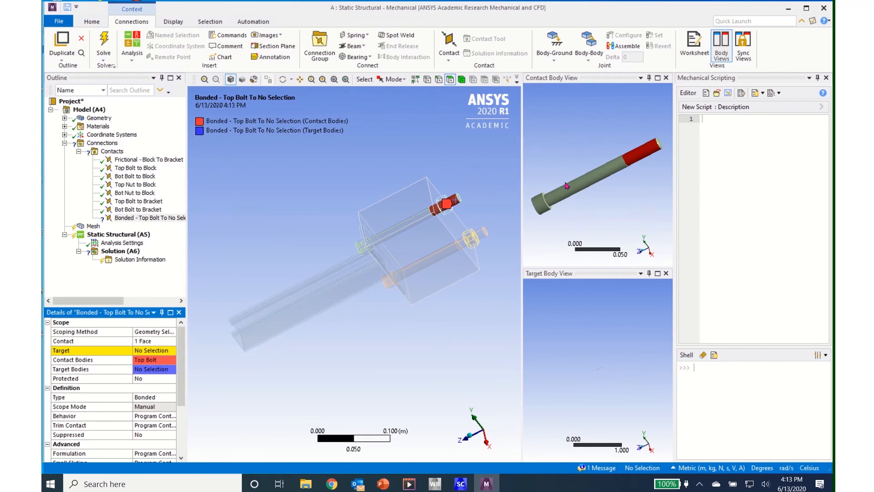
- Hide the upper bolt and assign the upper nut's inner hole face as the target of the new contact region
left_click(456, 202)
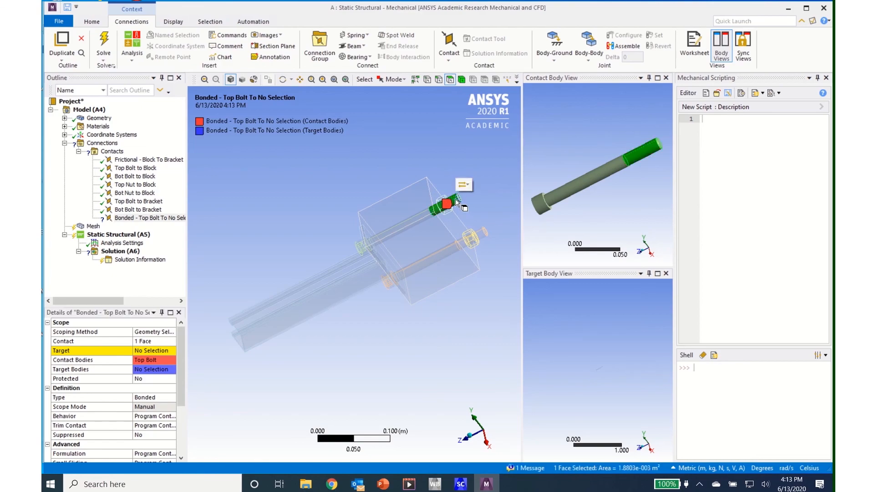
right_click(456, 202)
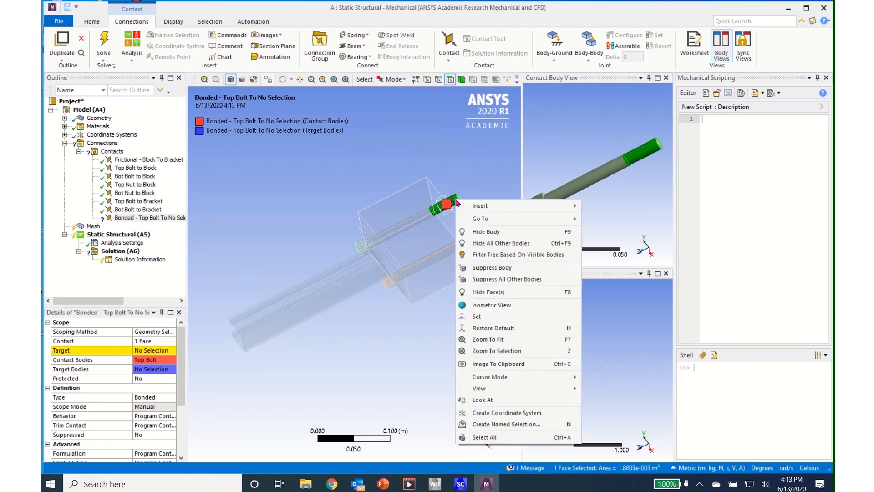
left_click(486, 232)
middle_click_drag(467, 295, 447, 308)
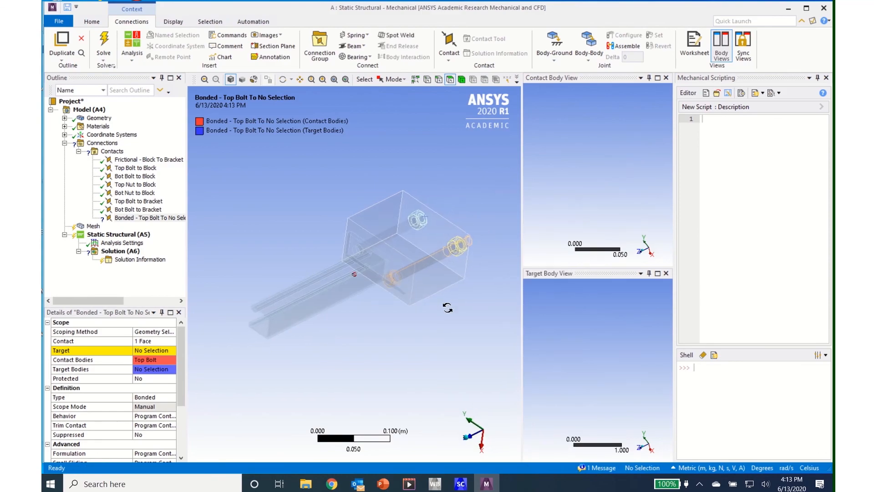
scroll(457, 255, "up", 3)
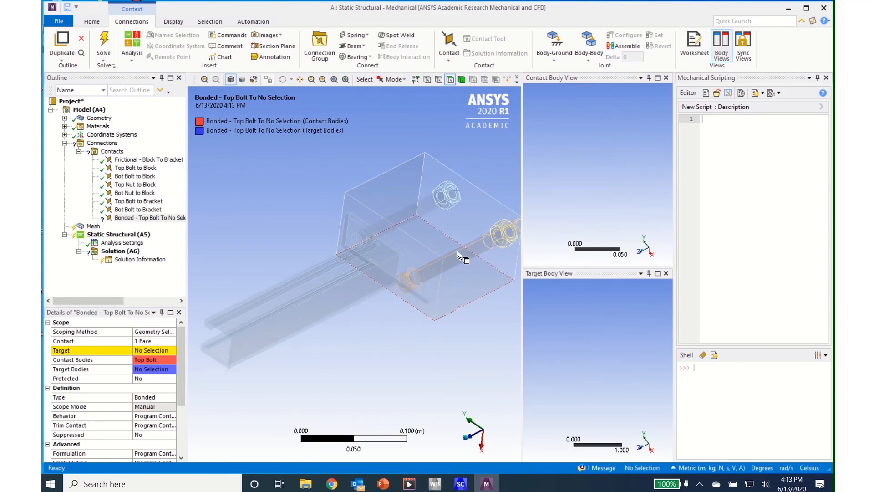
left_click(450, 80)
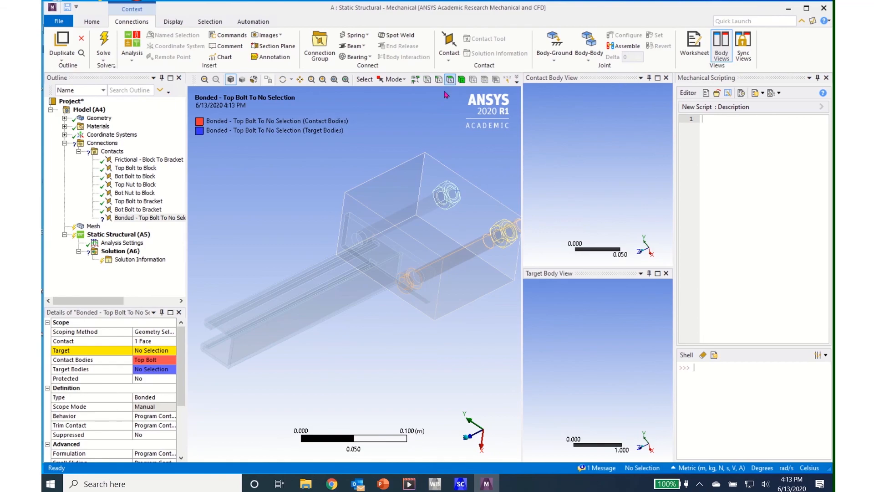
left_click(454, 196)
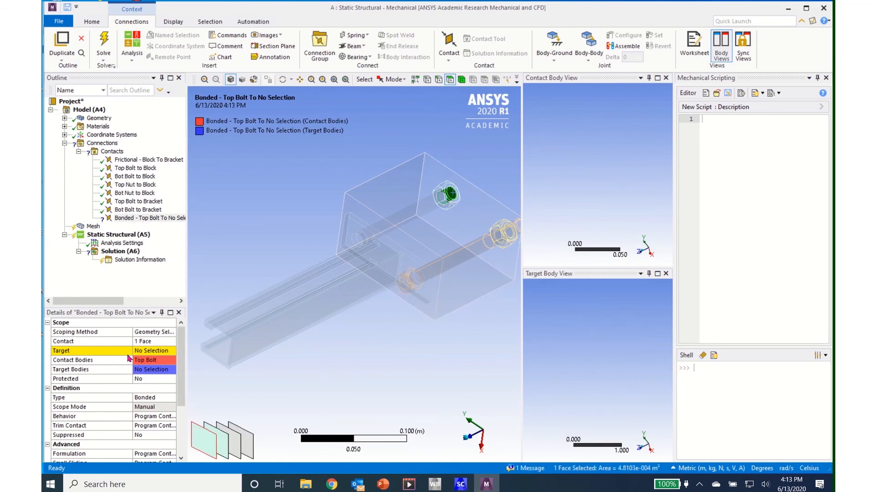
left_click(141, 351)
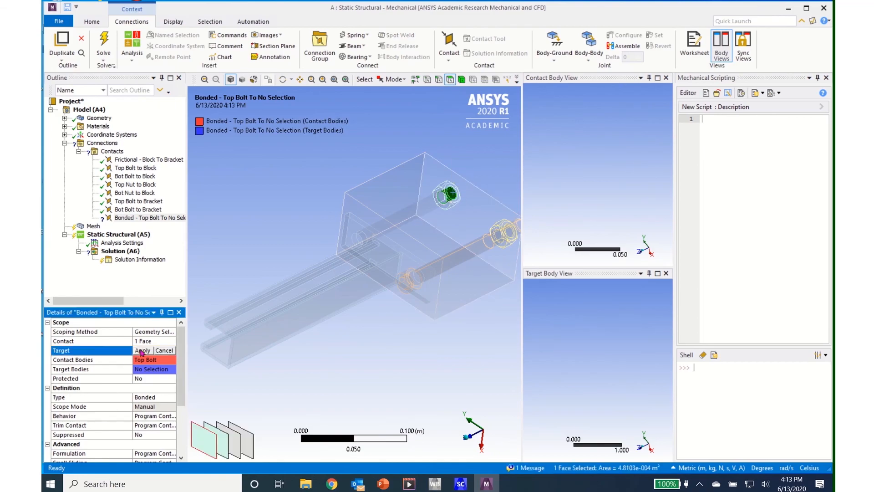
left_click(142, 351)
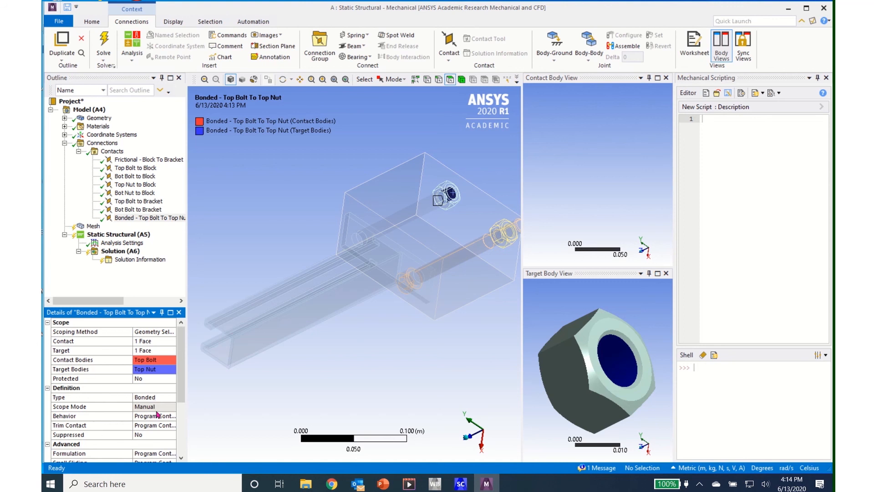
- Set the behavior of the upper bolt-to-nut contact to Symmetric and rename it as Top Nut to Bolt
left_click(174, 418)
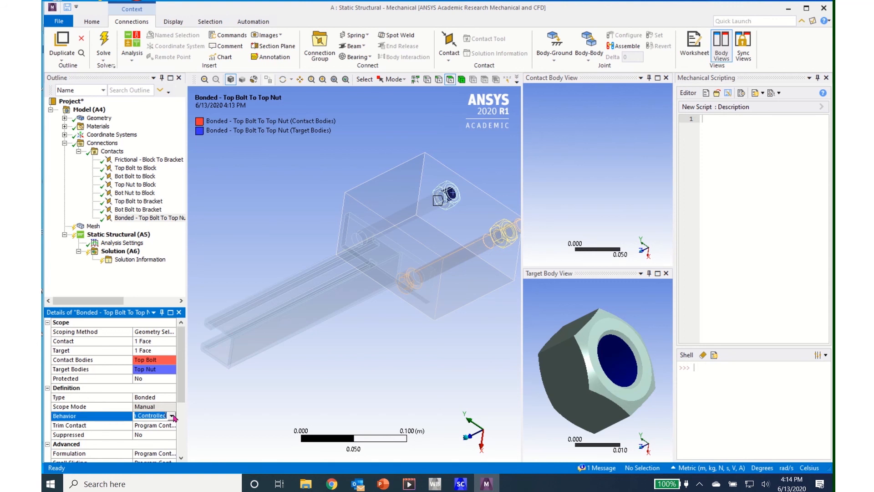
left_click(171, 416)
left_click(150, 437)
left_click(149, 218)
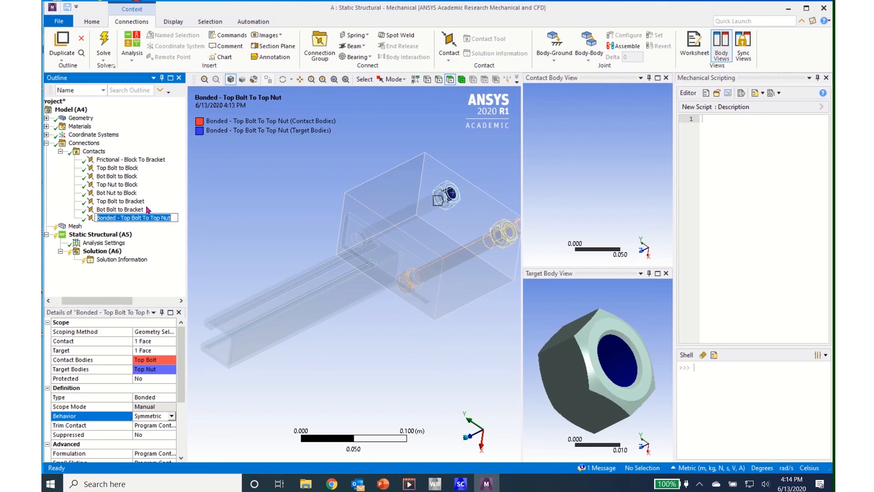
type("Top ")
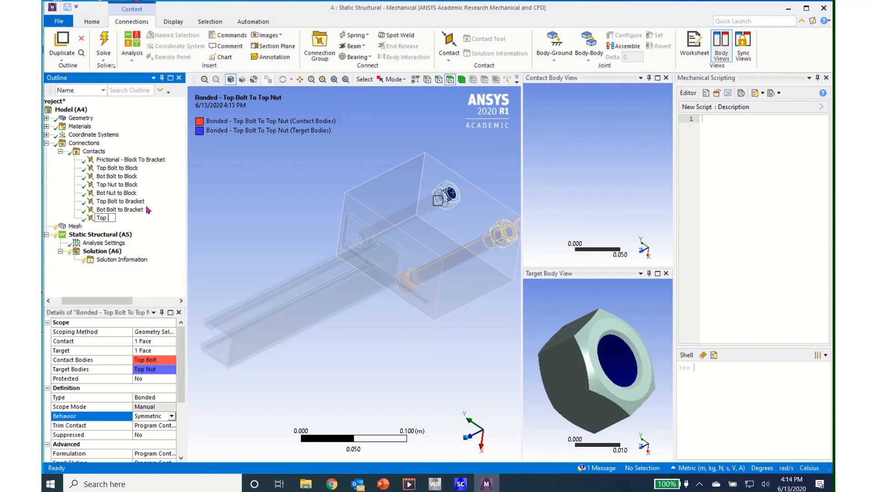
type("Nut to Bolt")
- Insert another manual contact region and assign the cylindrical end face of the lower bolt as its contact face
right_click(99, 153)
mouse_move(154, 173)
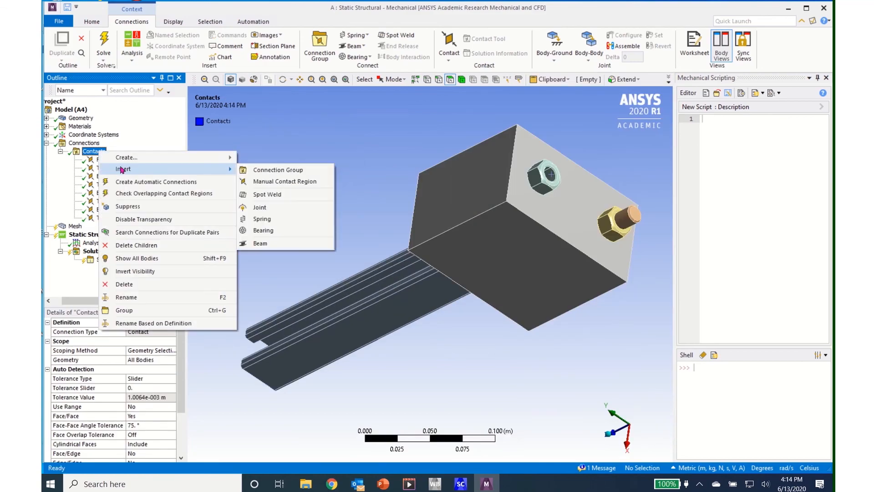
left_click(263, 182)
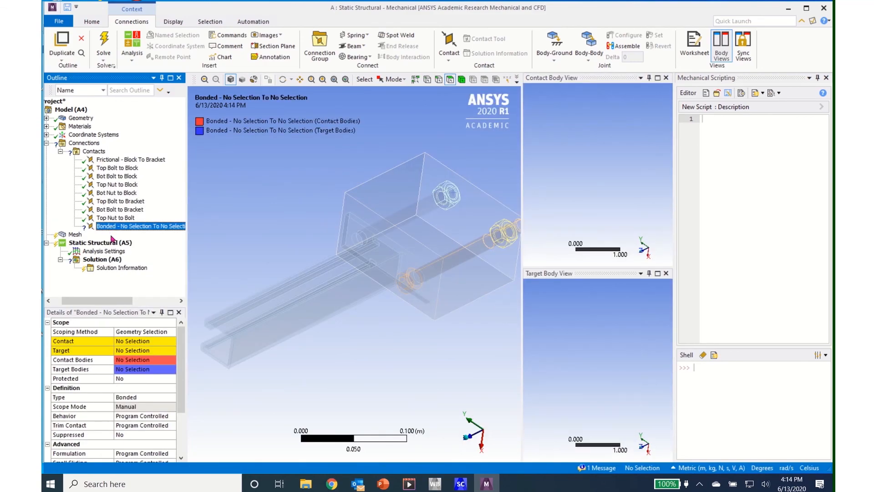
left_click(513, 232)
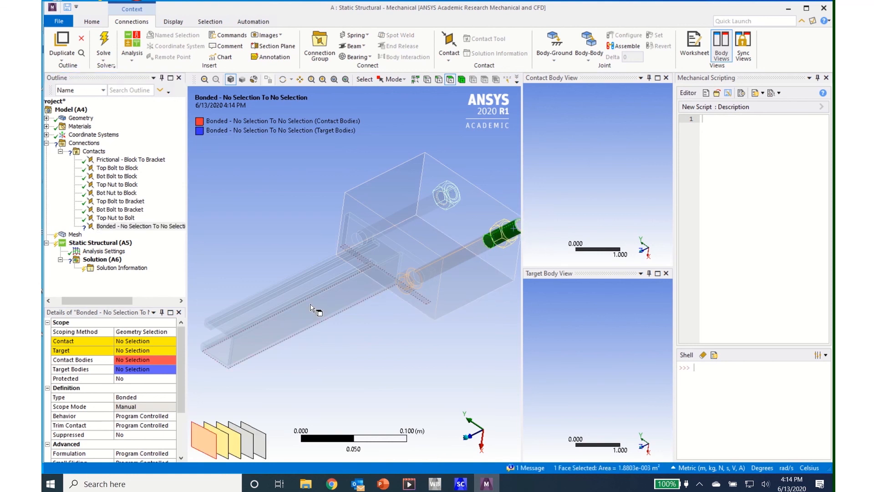
left_click(128, 341)
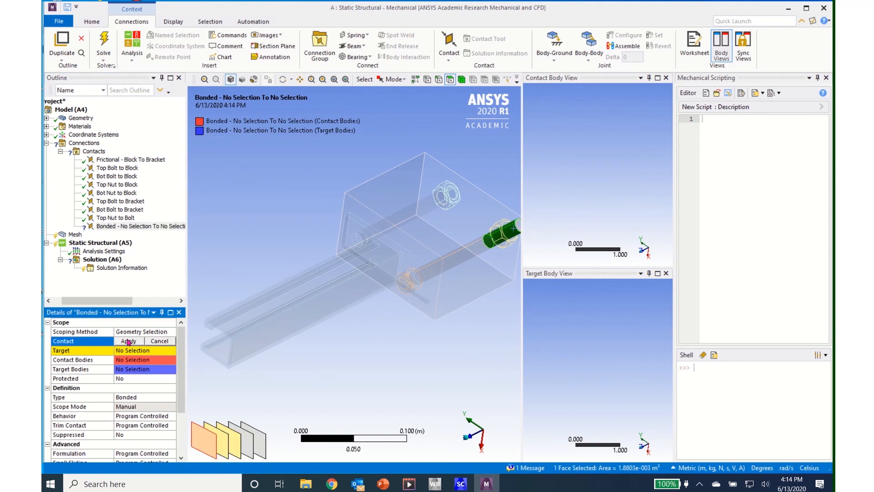
left_click(128, 341)
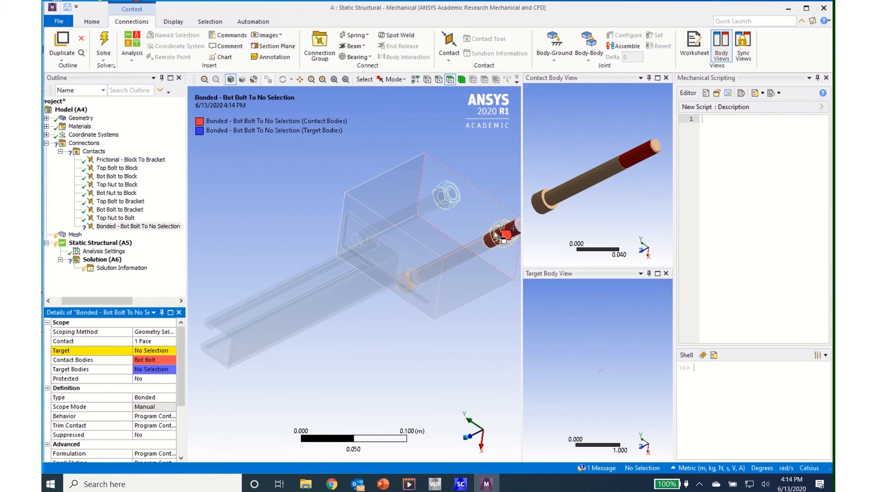
- Hide the lower bolt and assign the lower nut's inner hole face as the contact region's target
left_click(514, 230)
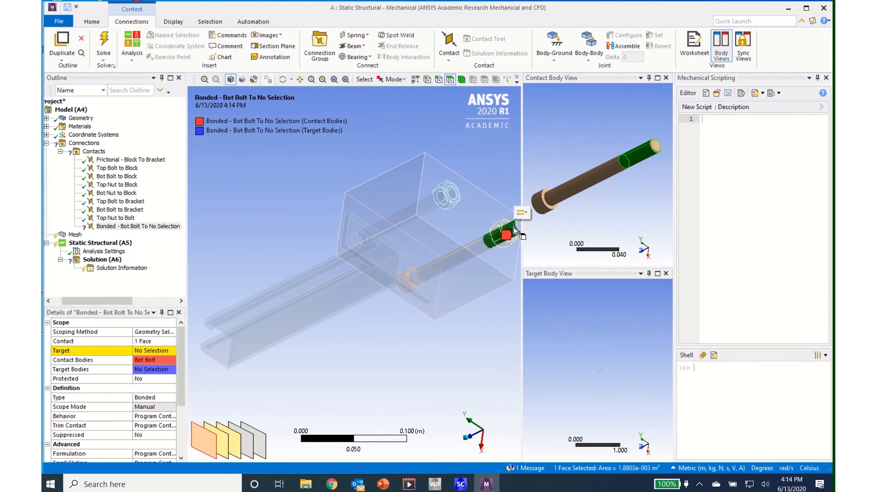
right_click(513, 231)
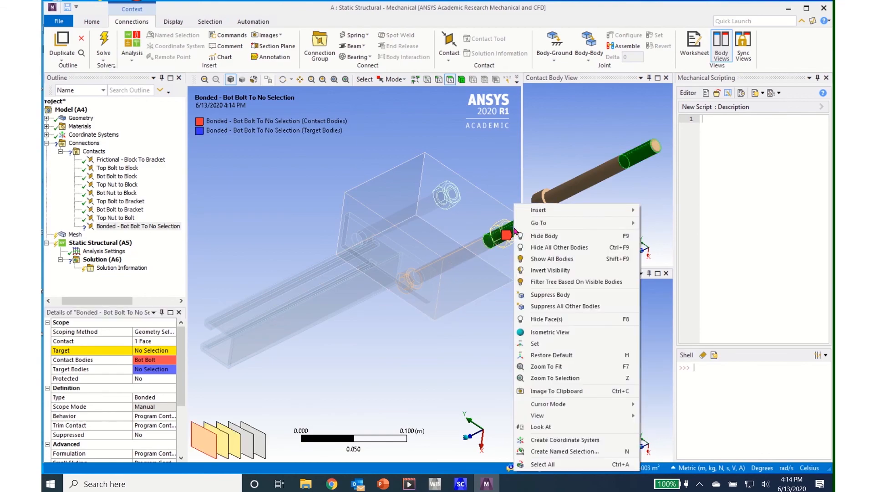
left_click(545, 236)
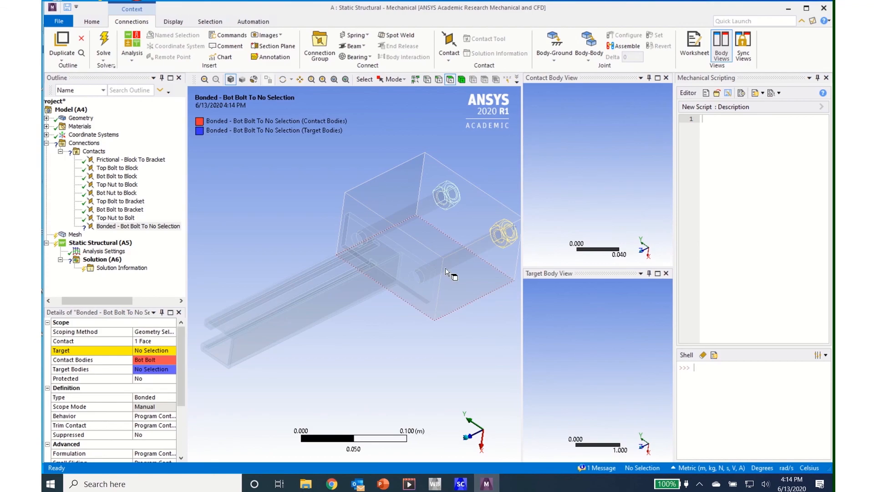
left_click(510, 235)
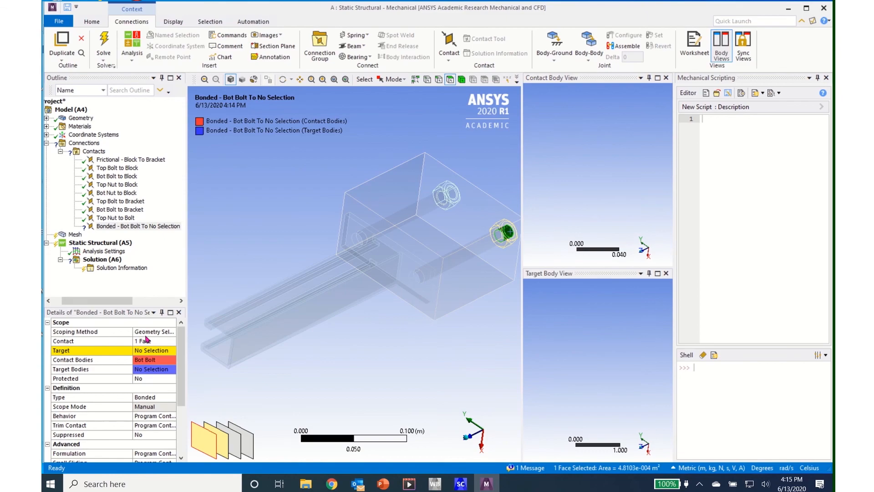
left_click(143, 351)
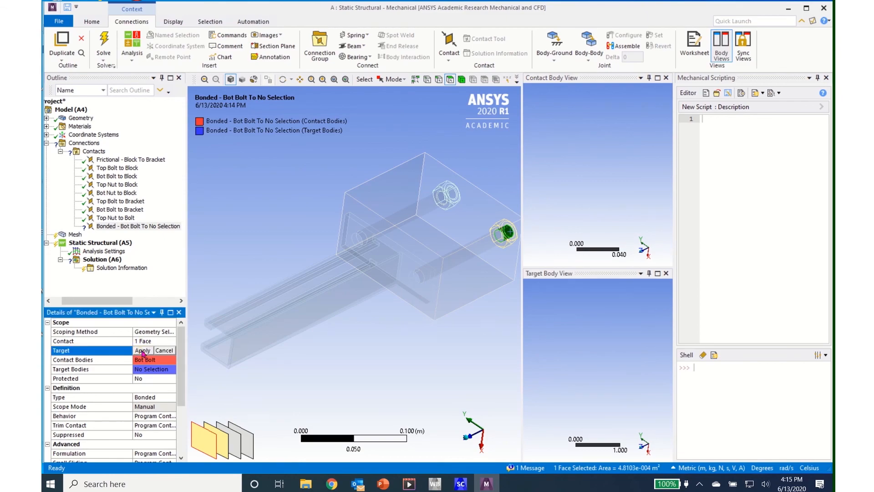
left_click(142, 350)
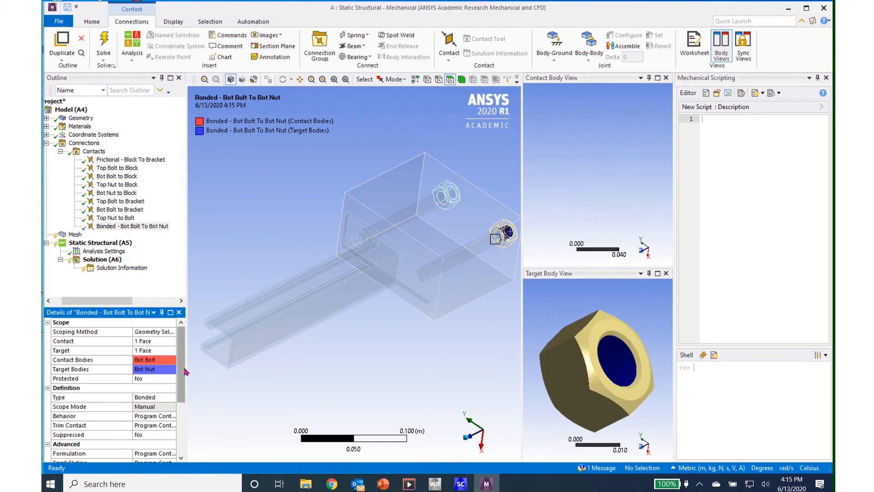
- Set the behavior of the lower bolt-to-nut contact to Symmetric and rename it as Bot Nut to Bolt
scroll(172, 388, "down", 3)
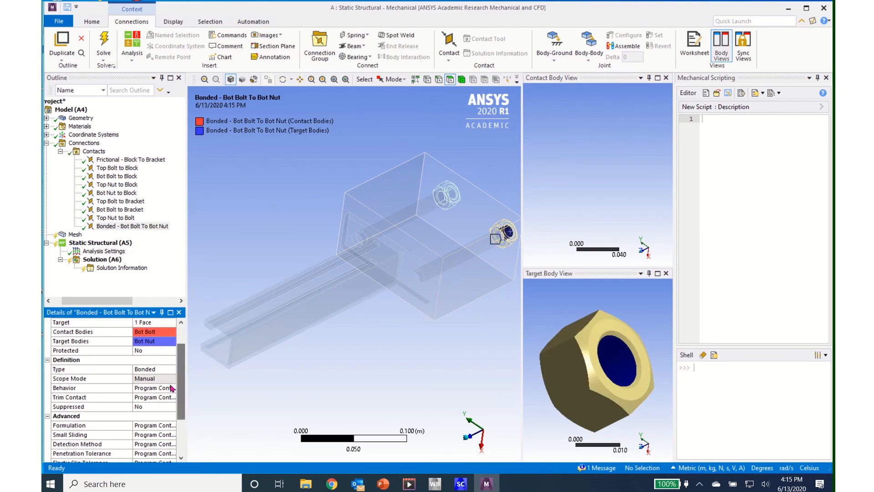
left_click(172, 388)
left_click(171, 387)
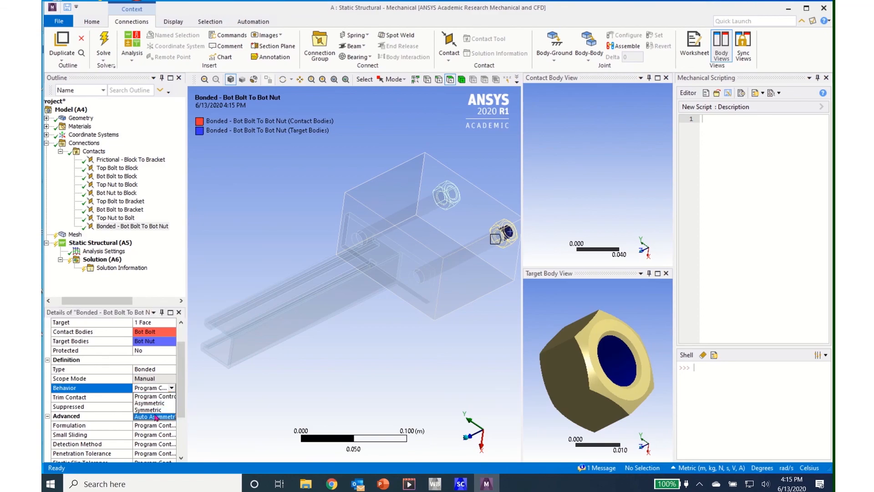
left_click(154, 410)
scroll(156, 409, "up", 3)
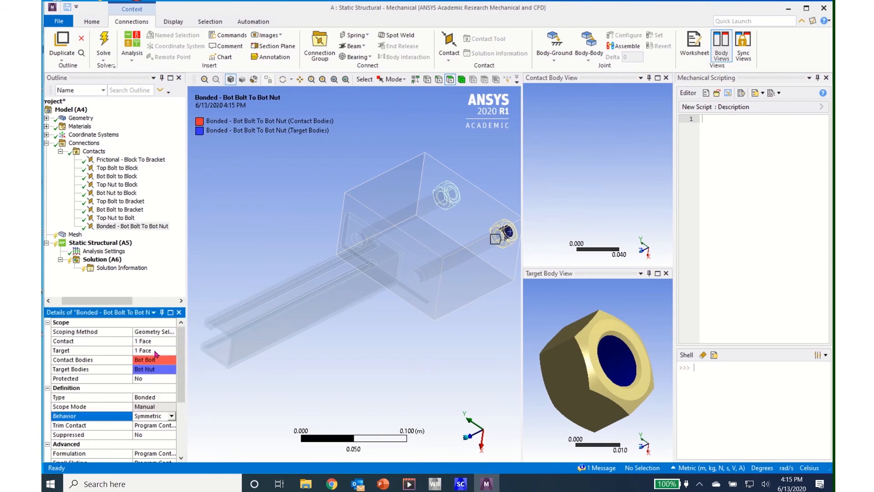
left_click(147, 226)
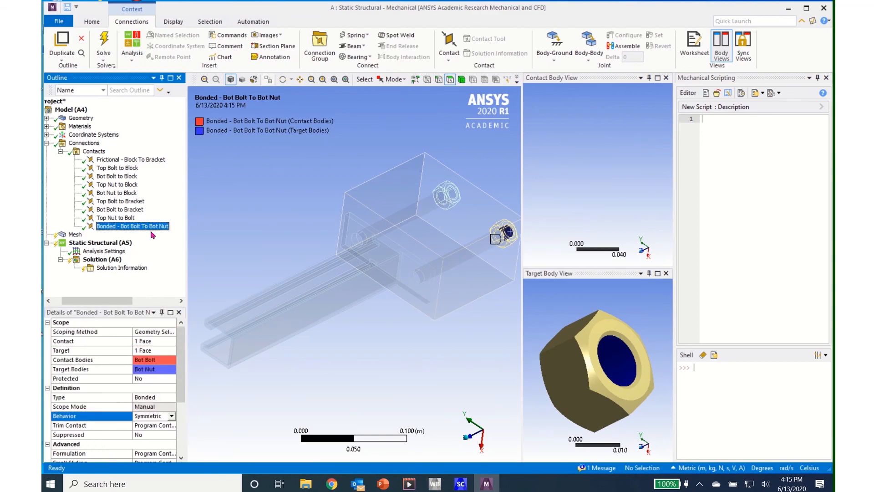
key("F2")
type("Bot")
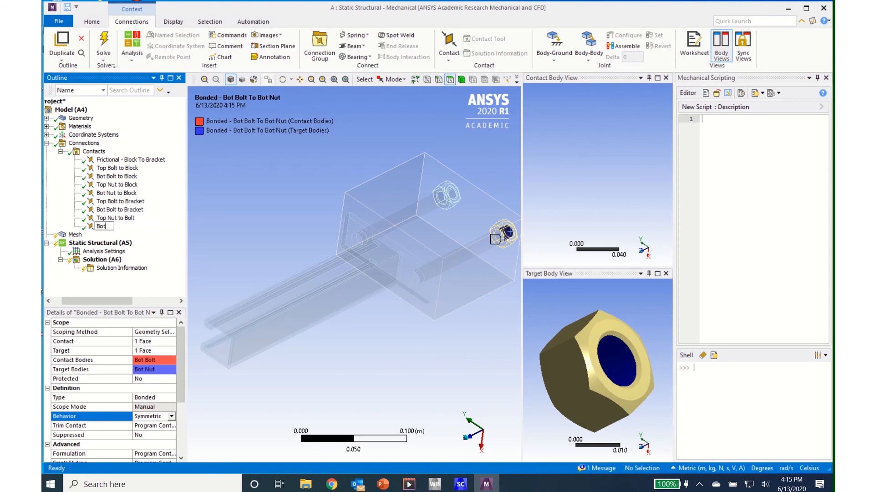
type(" Nut to Bolt")
- Change the six contacts from Top Bolt to Block through Bot Bolt to Bracket to Frictional with a friction coefficient of 0.2
left_click(117, 168)
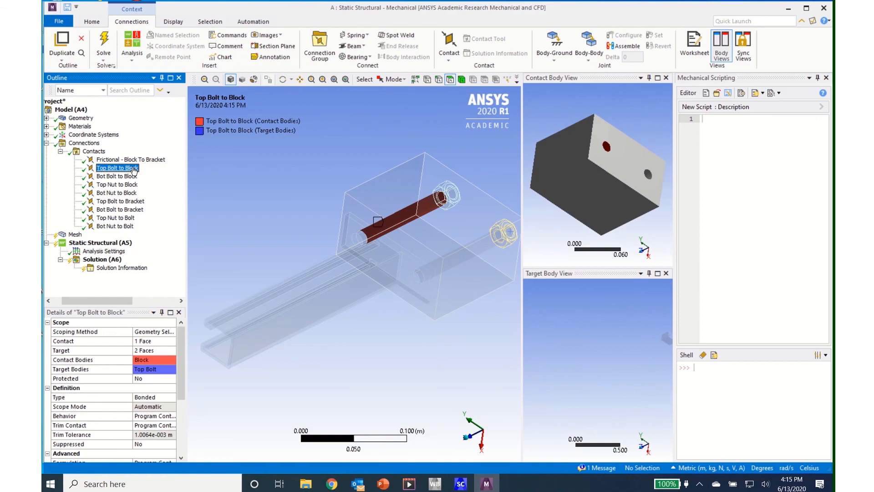
left_click(137, 210, "shift")
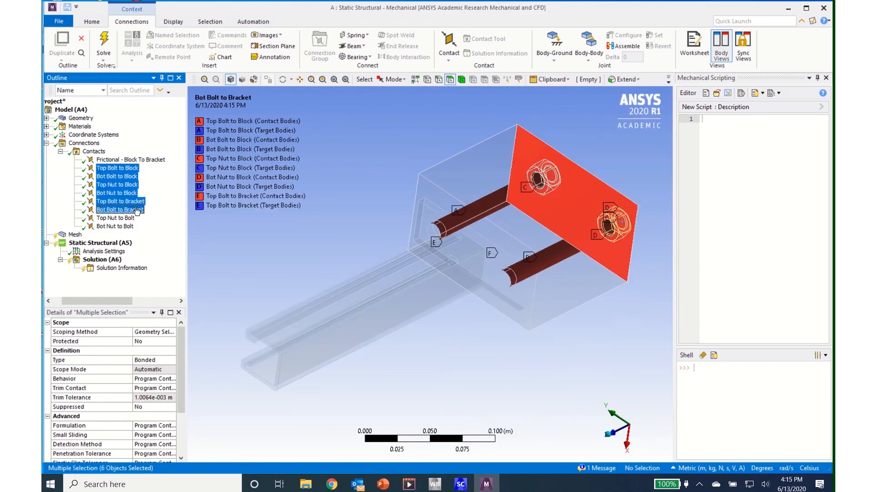
left_click(174, 362)
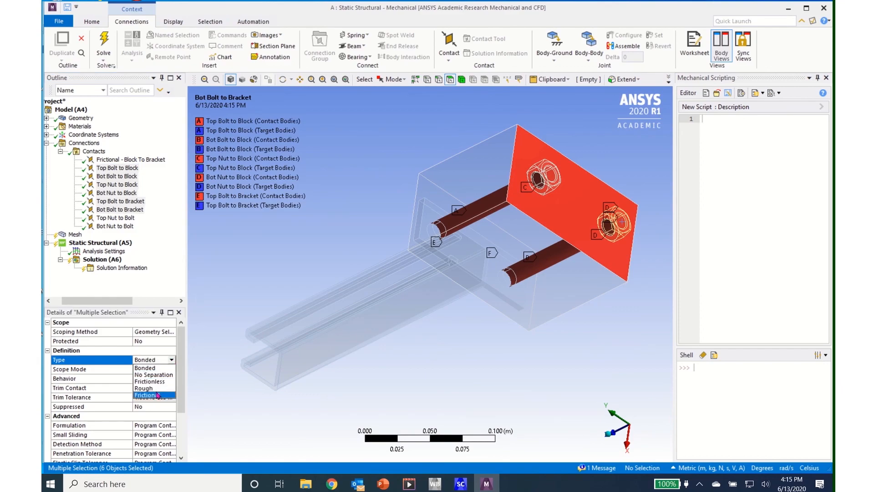
left_click(157, 395)
left_click(148, 369)
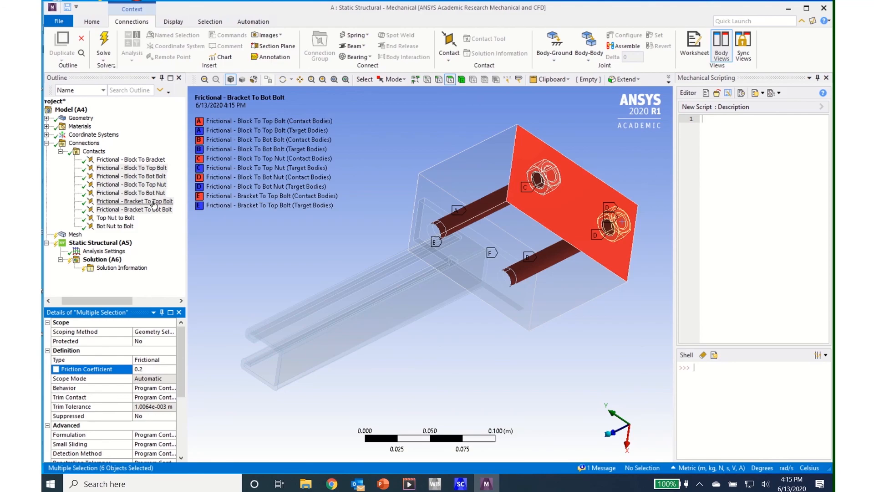
- Set the behavior of the six selected contacts to Symmetric and review the block-to-bracket and block-to-top-bolt contact details
left_click(175, 389)
left_click(172, 388)
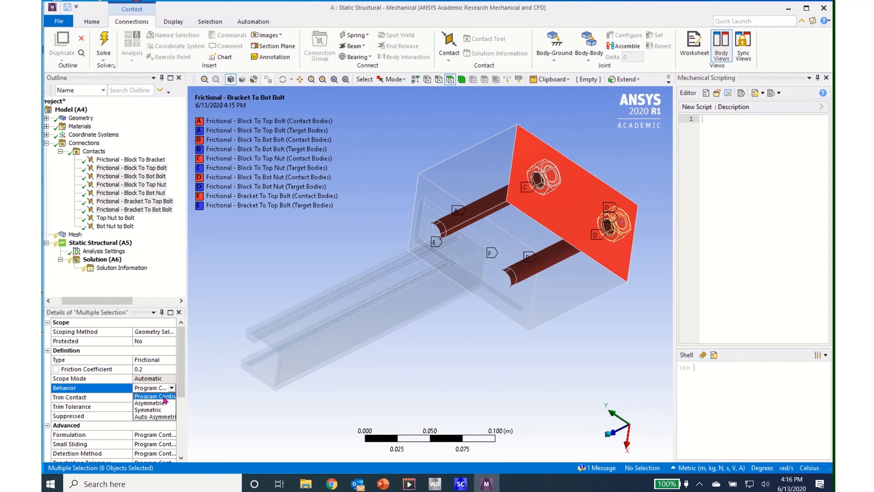
left_click(155, 409)
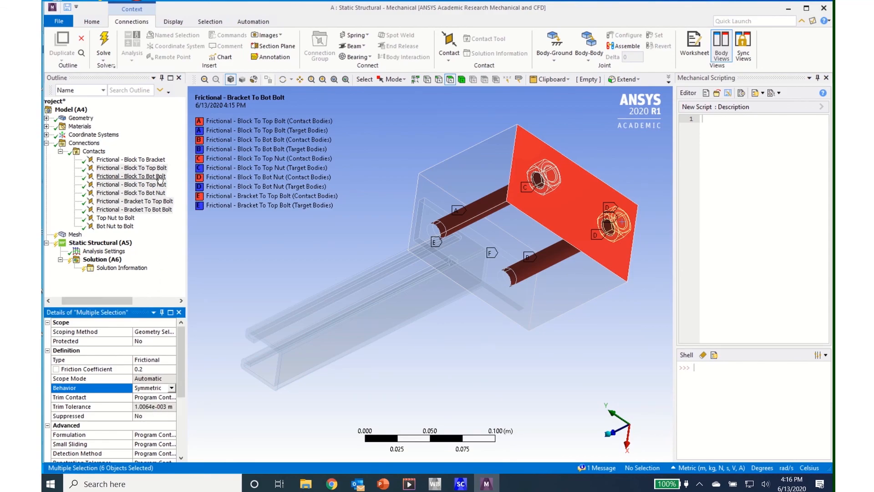
left_click(151, 160)
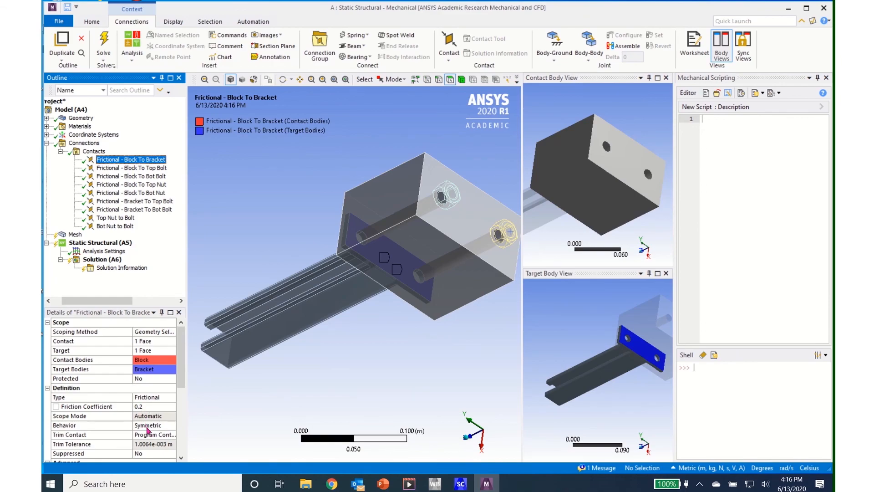
left_click(146, 167)
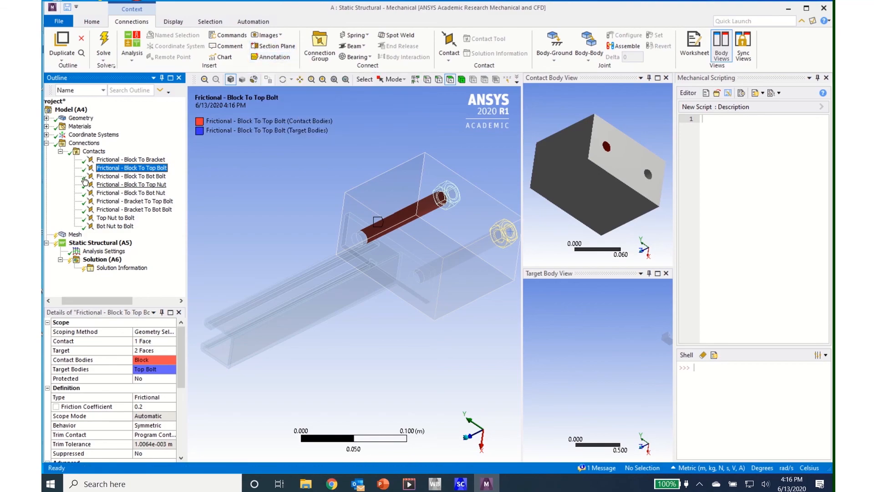
- Add a Contact Tool covering all contacts under Connections, generate its initial contact results, and collapse the Connections branch
left_click(93, 151)
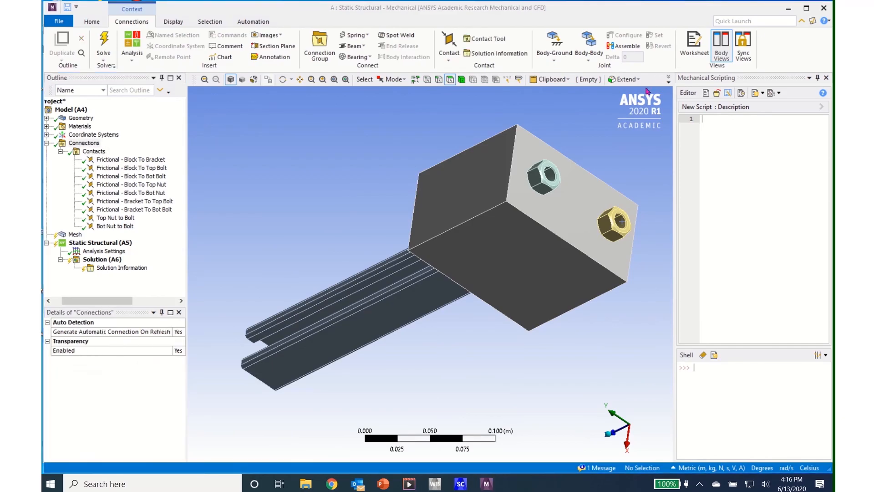
left_click(91, 144)
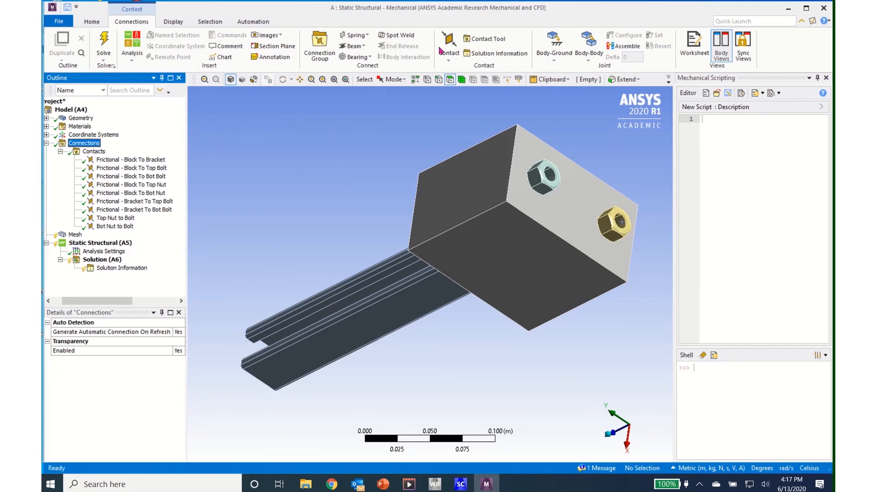
left_click(487, 39)
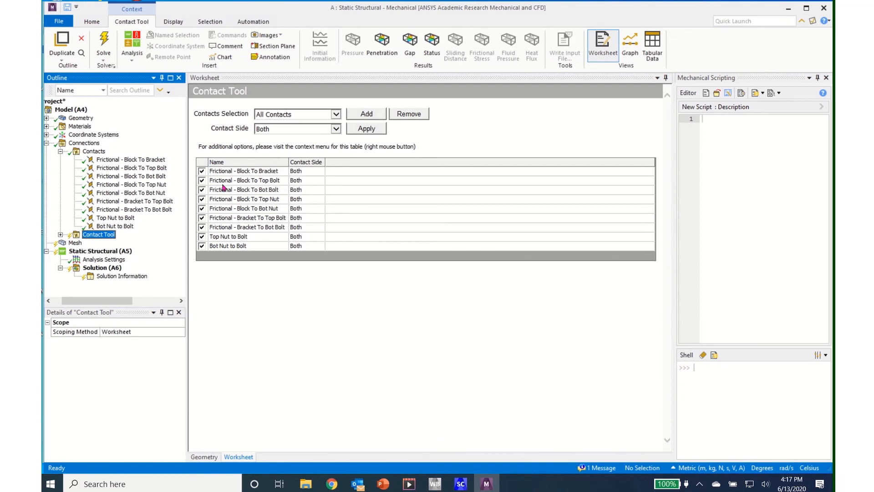
right_click(101, 237)
mouse_move(107, 240)
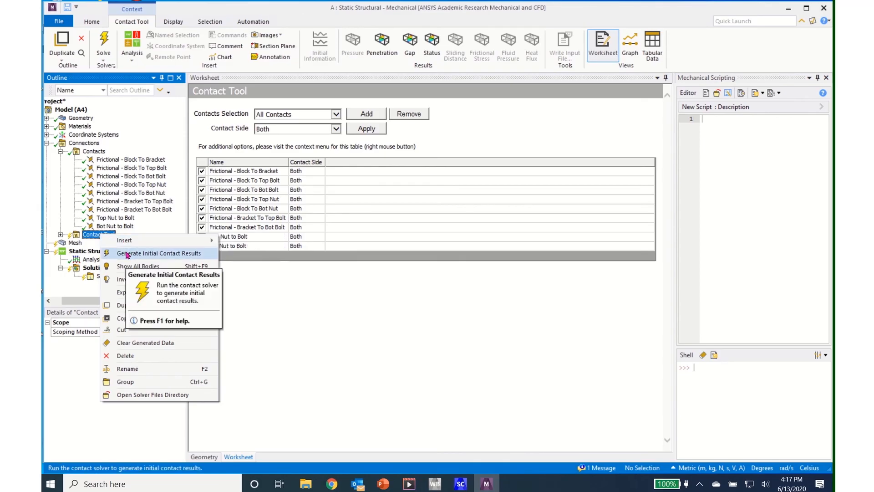
left_click(127, 255)
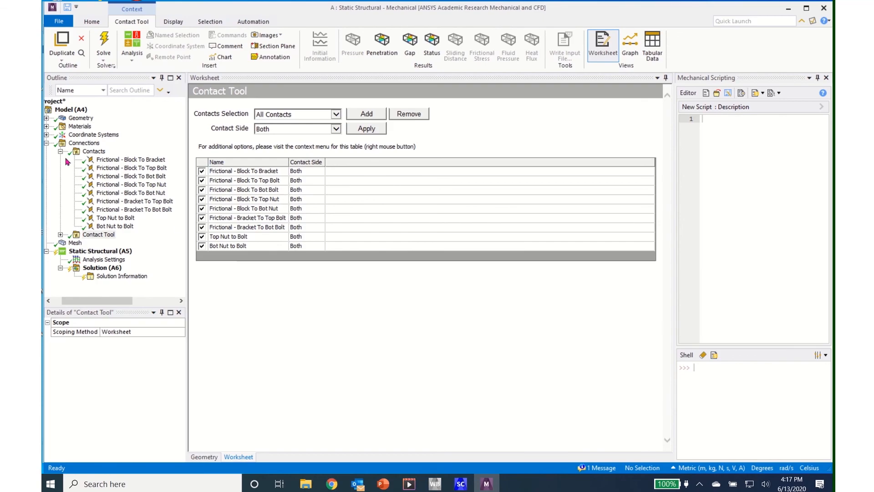
left_click(47, 143)
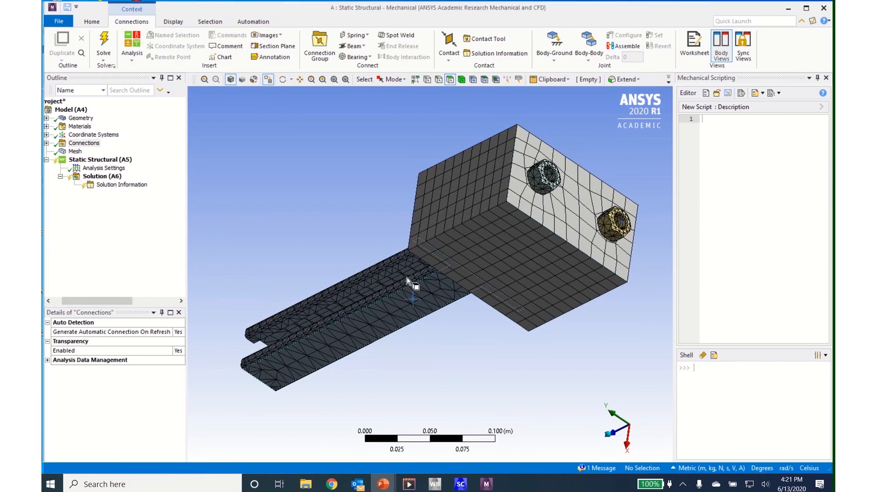
- Add a Fixed Support to the static structural analysis on the two opposite side faces of the block normal to Y
middle_click_drag(416, 271, 414, 275)
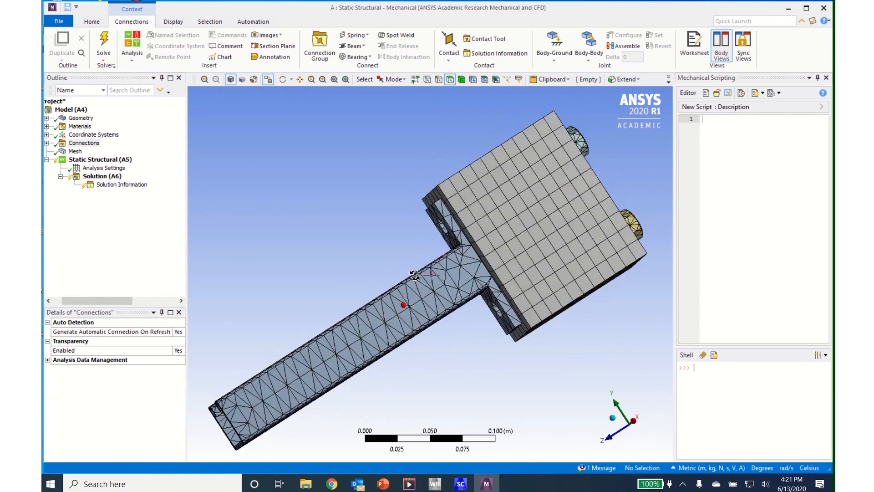
scroll(425, 280, "down", 4)
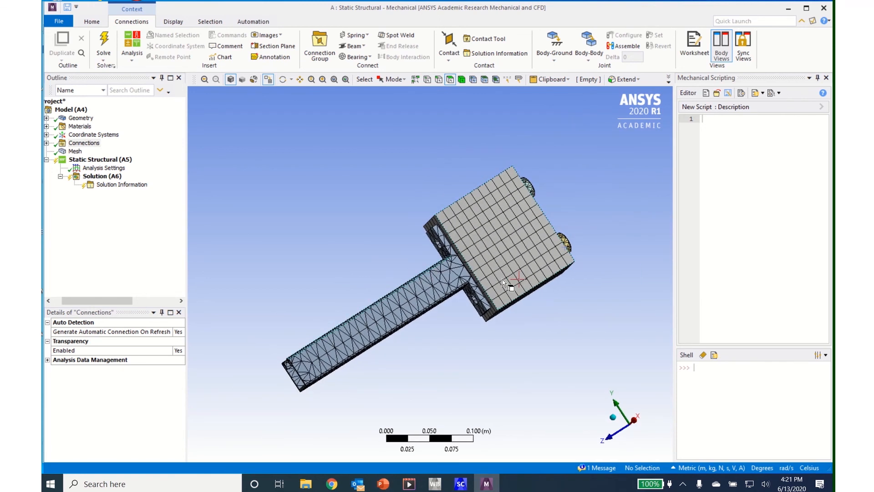
middle_click_drag(504, 284, 495, 296)
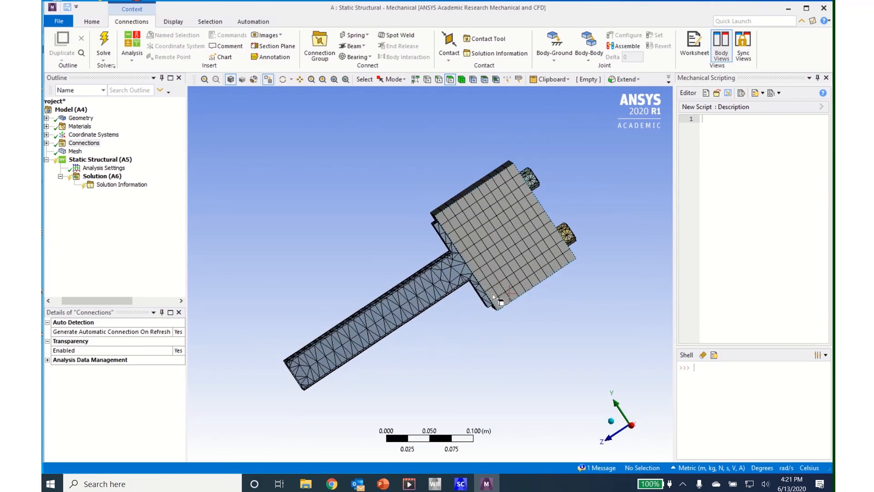
left_click(94, 160)
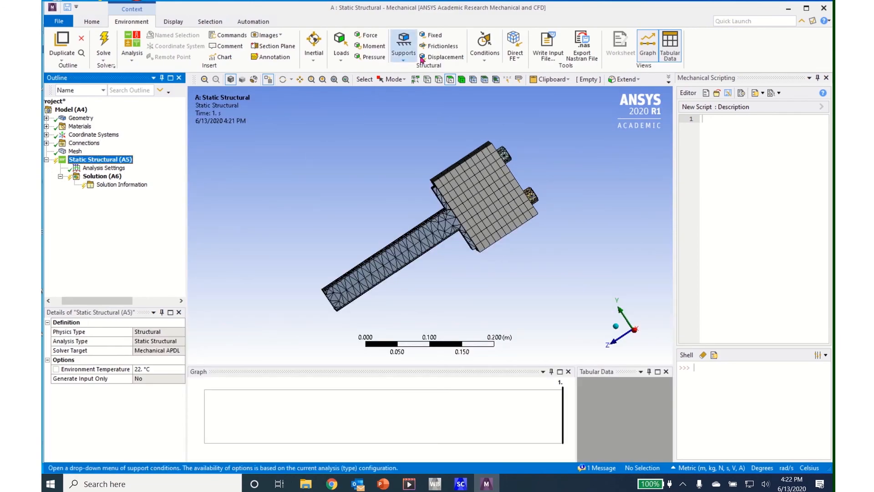
left_click(430, 35)
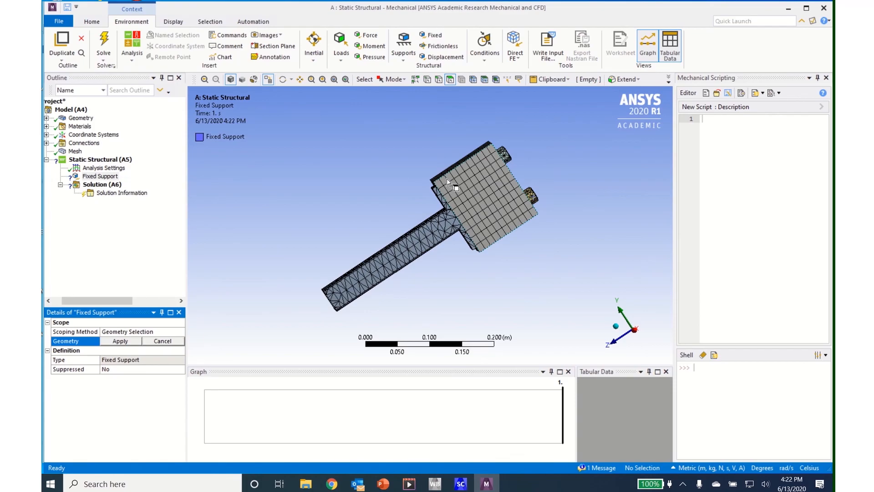
middle_click_drag(449, 175, 460, 161)
left_click(461, 160)
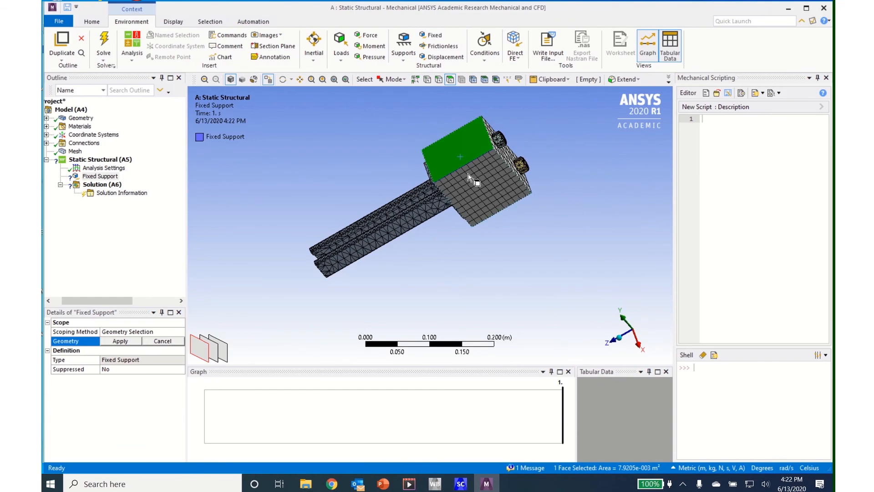
middle_click_drag(470, 180, 454, 207)
left_click(509, 274, "ctrl")
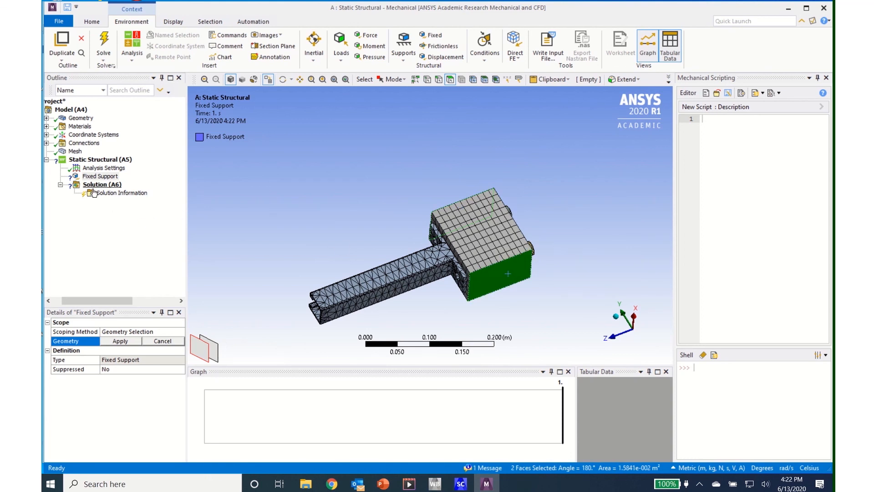
left_click(120, 341)
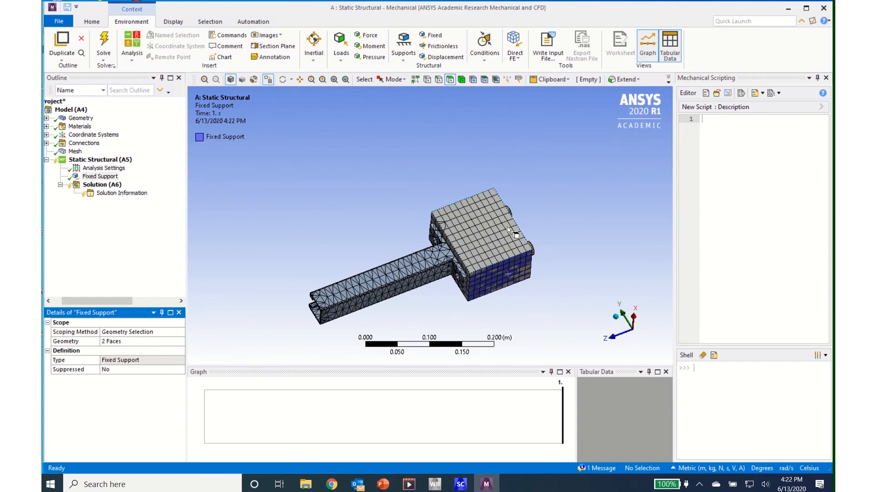
- Add a Force load to the static structural analysis and scope it to the long flat side face of the bracket arm
middle_click_drag(507, 226, 505, 248)
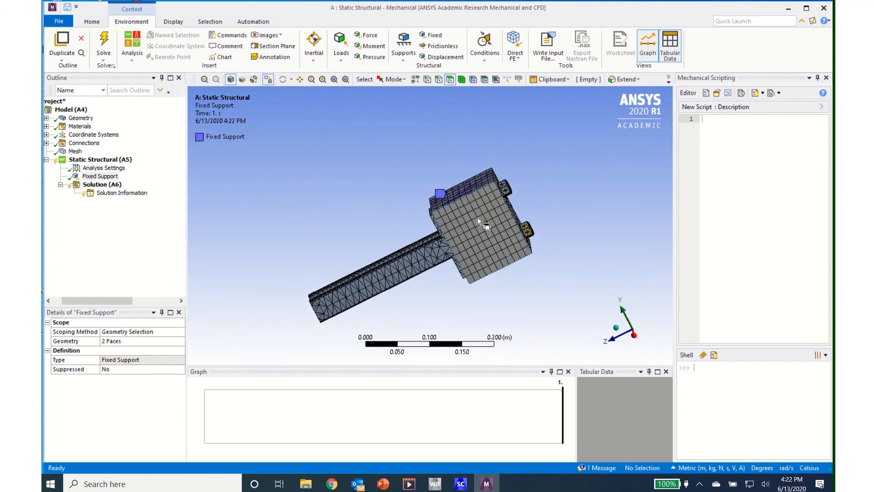
left_click(368, 37)
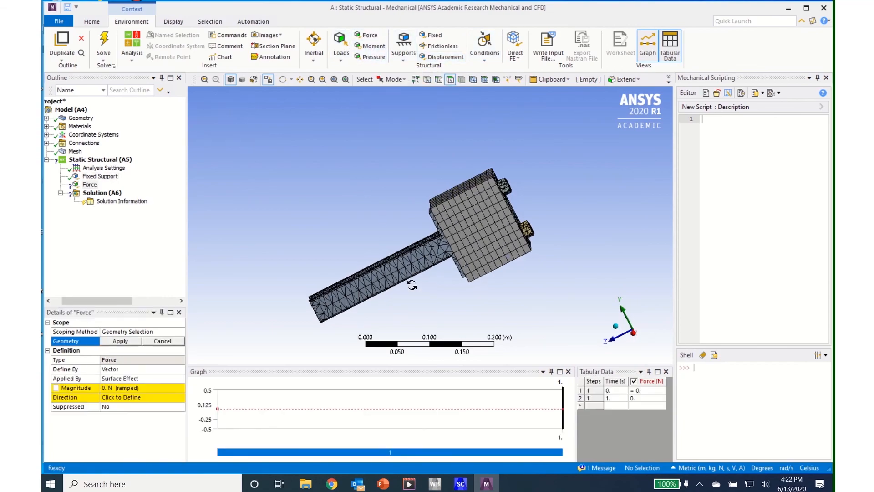
middle_click_drag(412, 285, 399, 265)
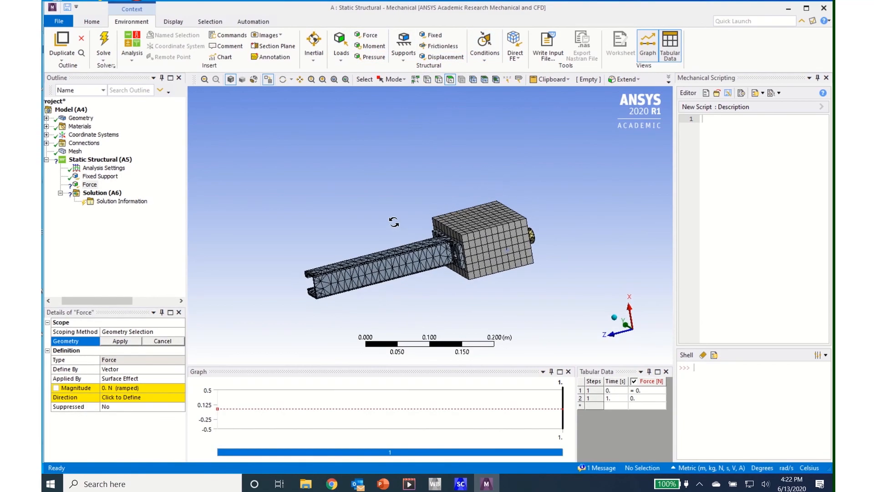
left_click(398, 265)
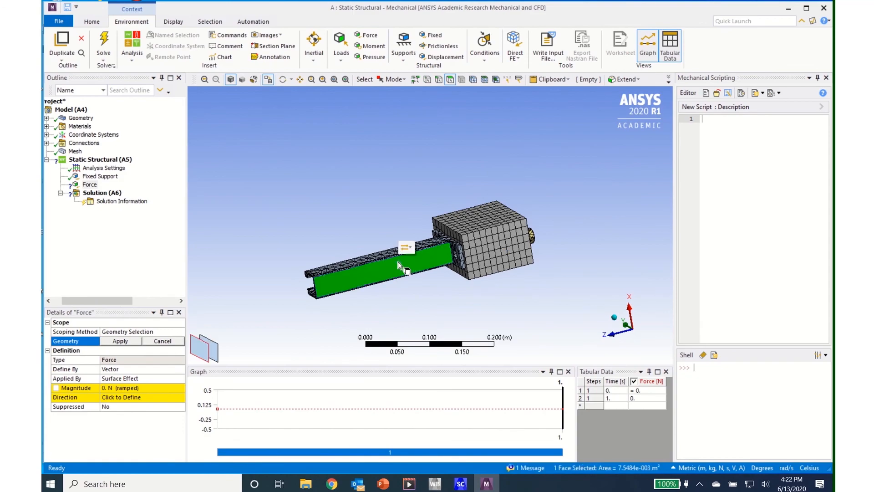
left_click(121, 342)
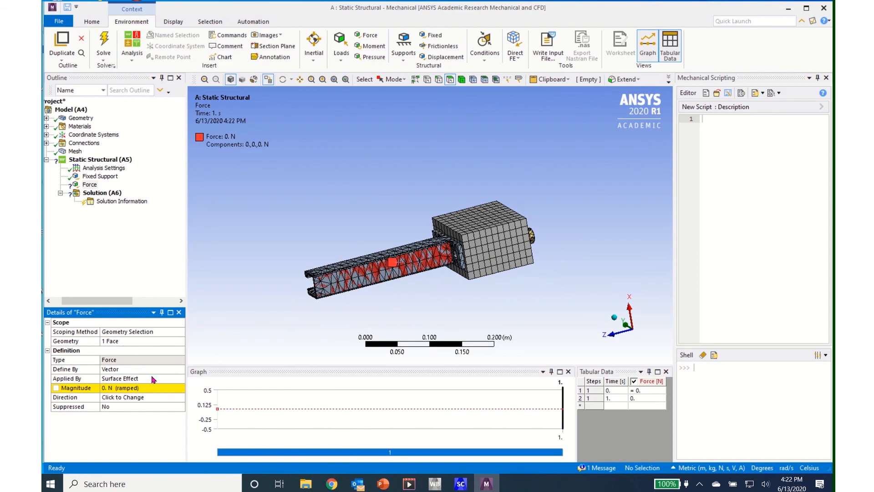
- Define the force by components, with a Y component of -100 N and an X component of 50 N
left_click(181, 370)
left_click(181, 370)
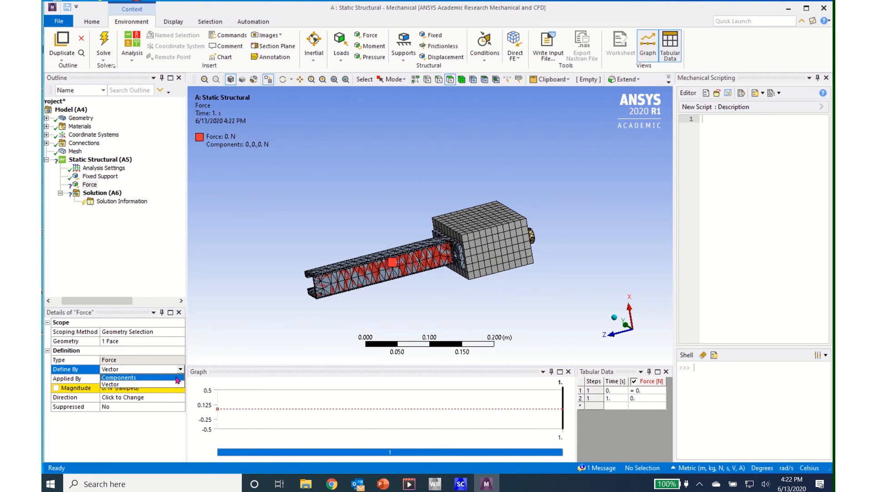
left_click(176, 377)
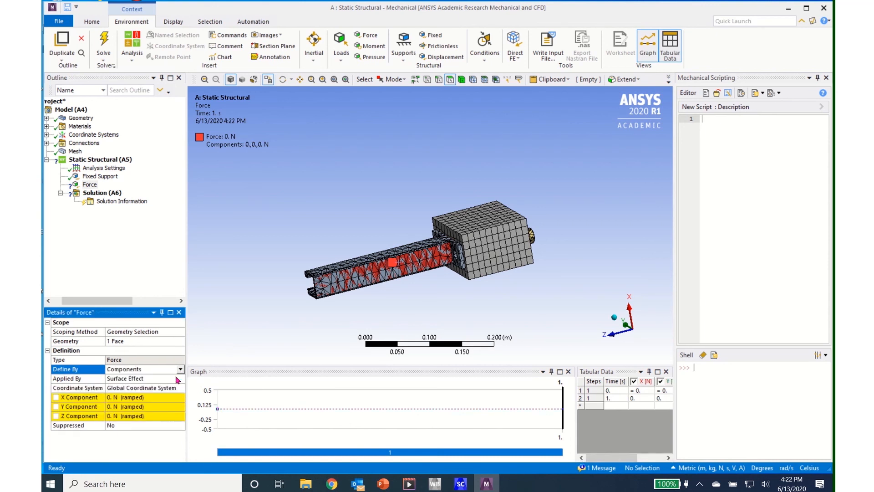
left_click(167, 406)
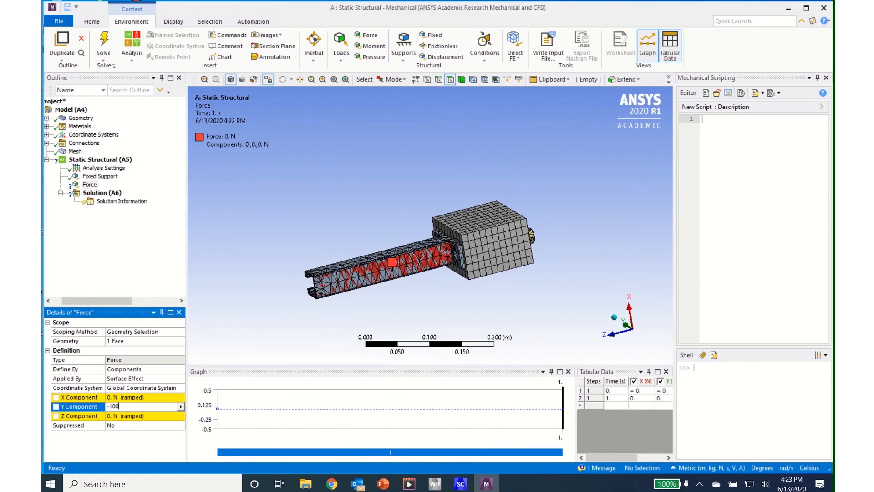
left_click(156, 397)
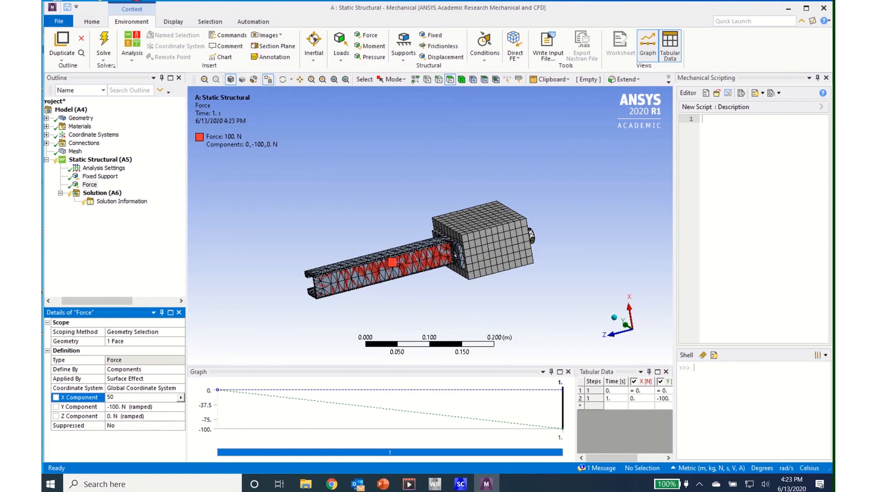
key("Return")
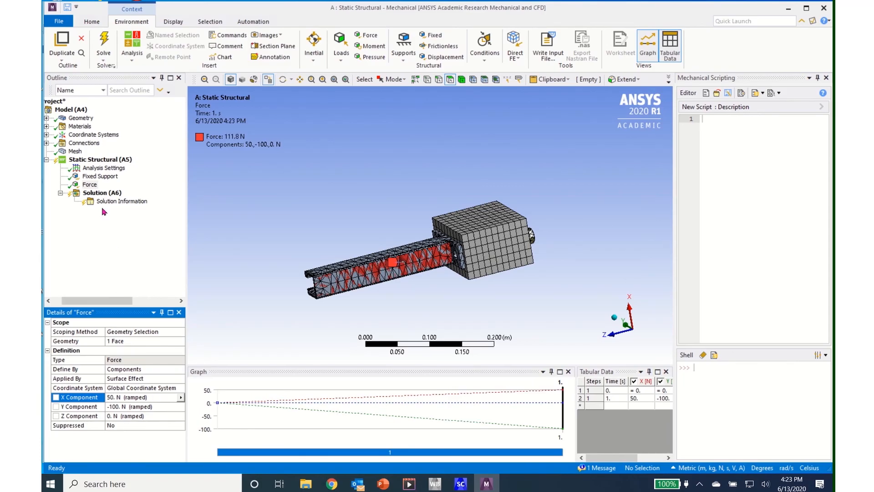
- Insert a Total Deformation result for all bodies under the solution
left_click(102, 192)
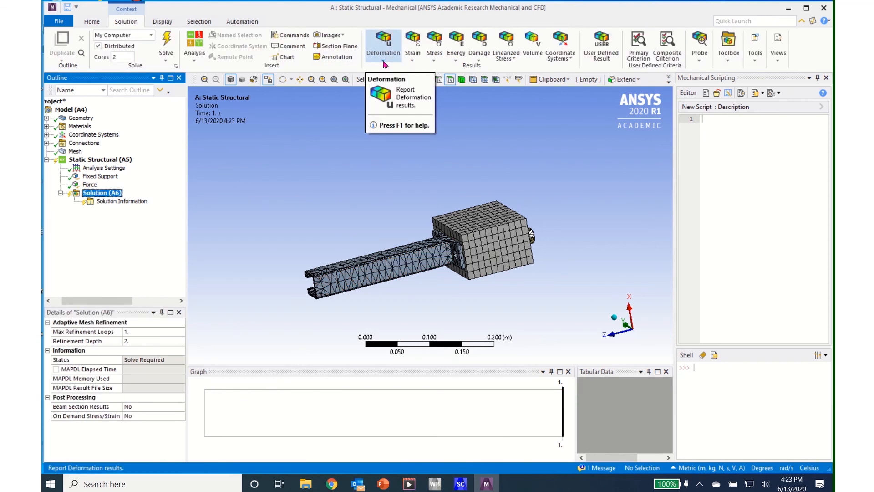
left_click(384, 64)
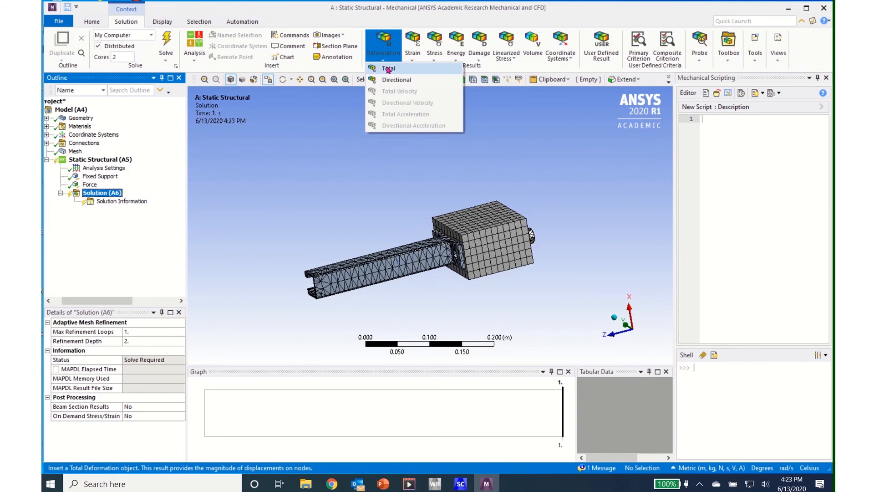
left_click(388, 69)
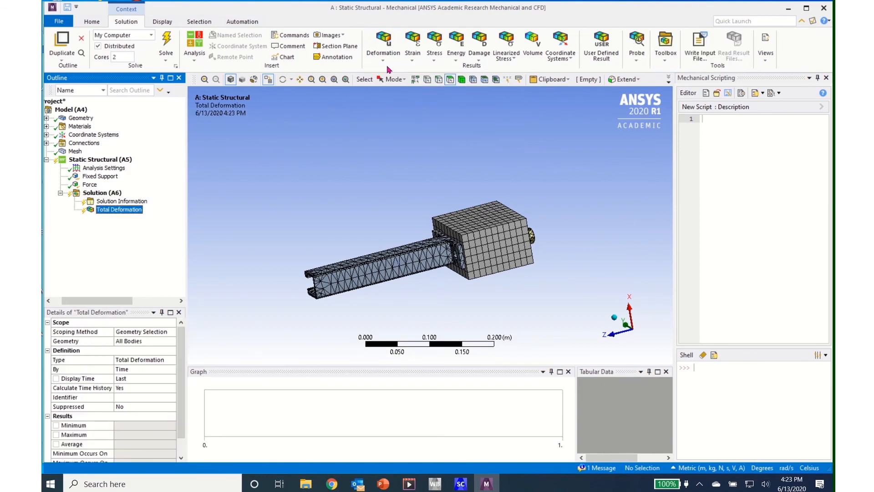
- Insert Equivalent (von-Mises), Maximum Shear and Normal stress results under the solution
left_click(435, 62)
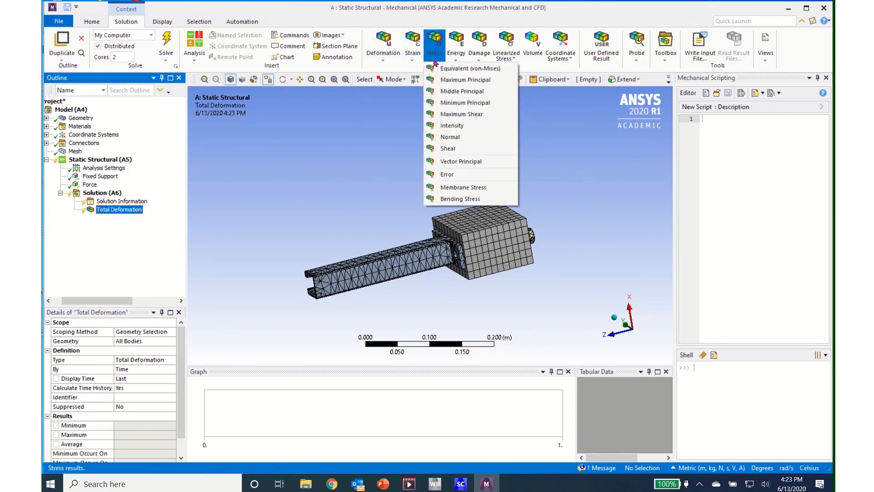
left_click(452, 71)
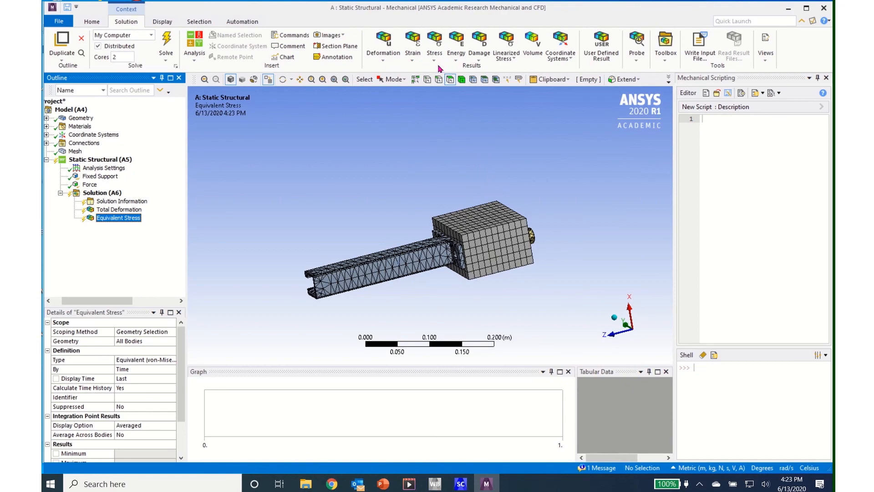
left_click(434, 62)
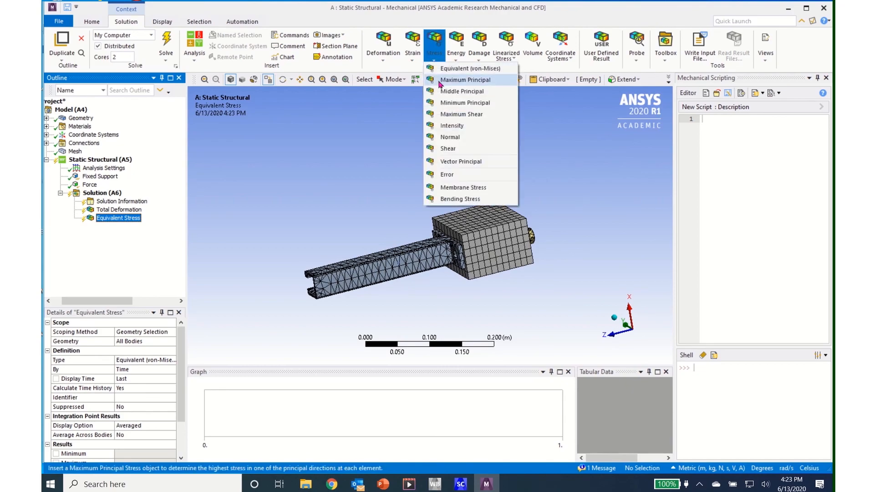
left_click(450, 115)
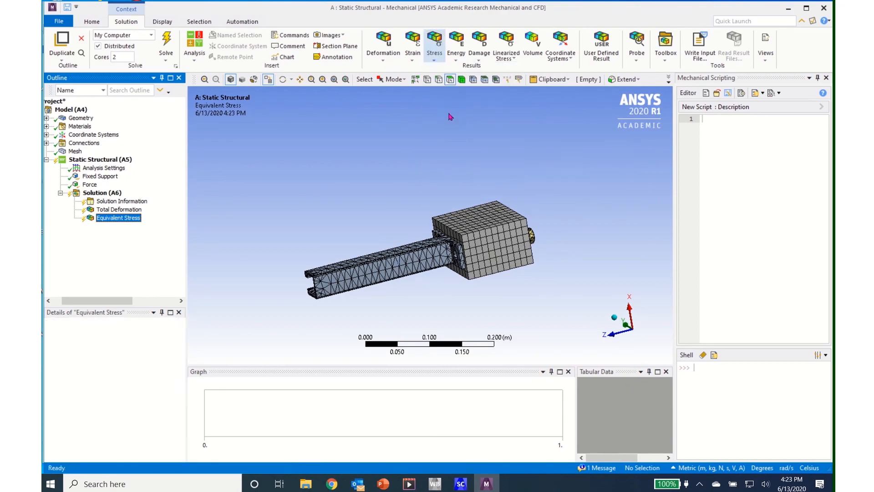
left_click(436, 62)
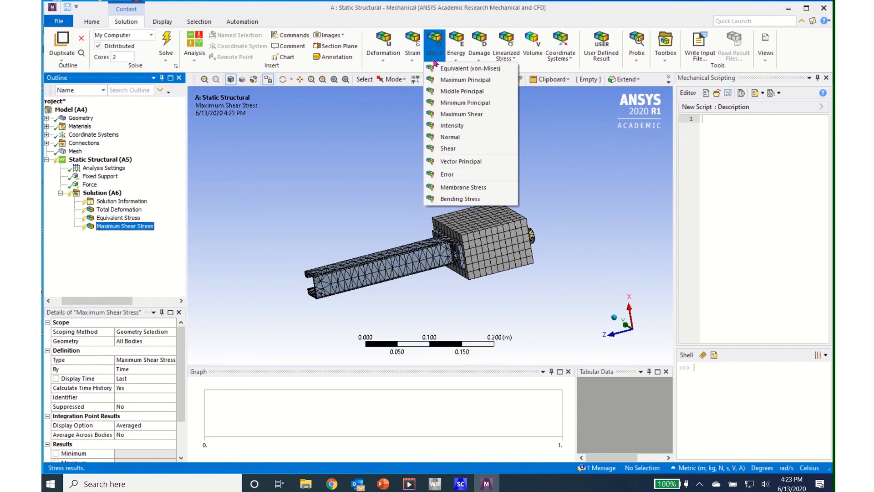
left_click(444, 136)
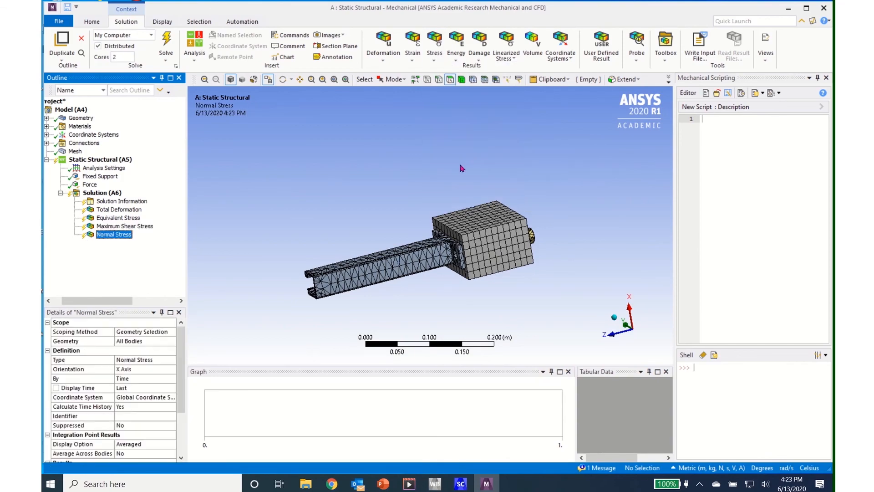
- Solve the static structural analysis and inspect the Total Deformation contours from several directions, ending in an isometric view
middle_click_drag(463, 168, 439, 235)
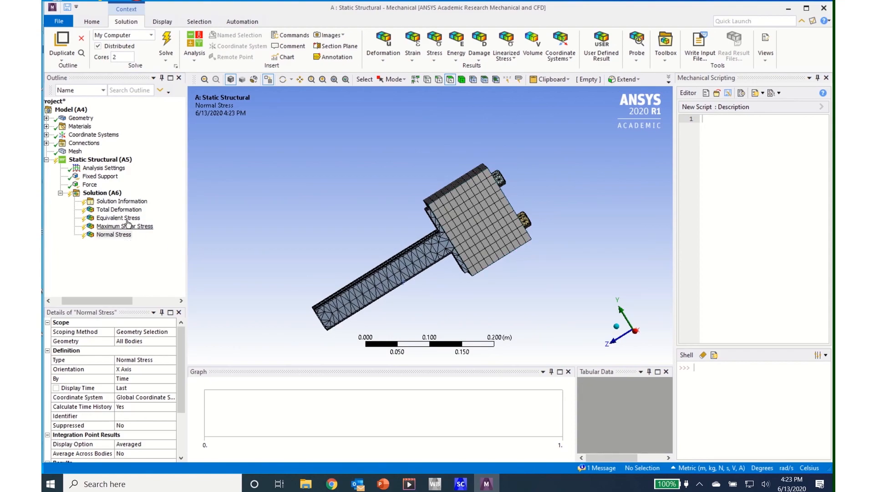
left_click(167, 40)
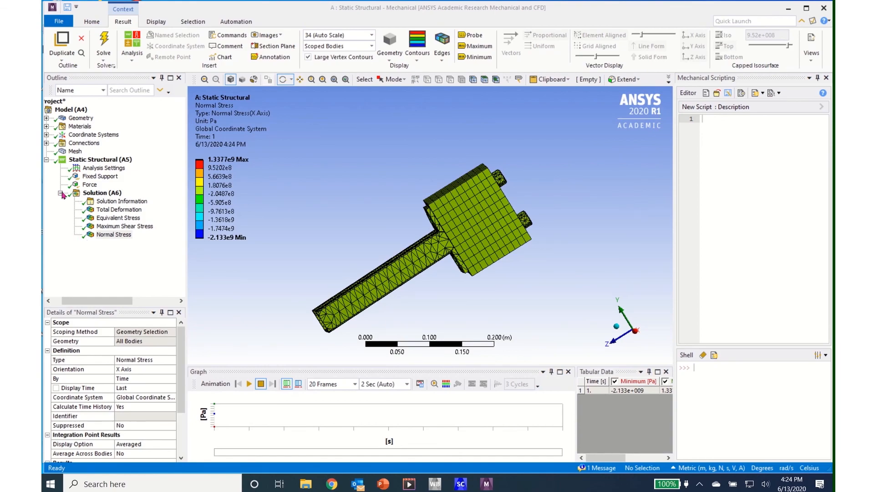
left_click(108, 210)
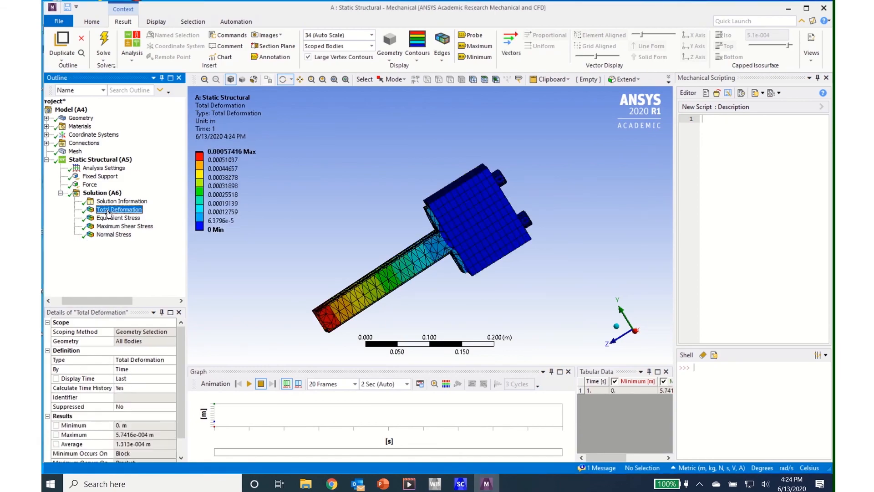
left_click_drag(423, 273, 576, 248)
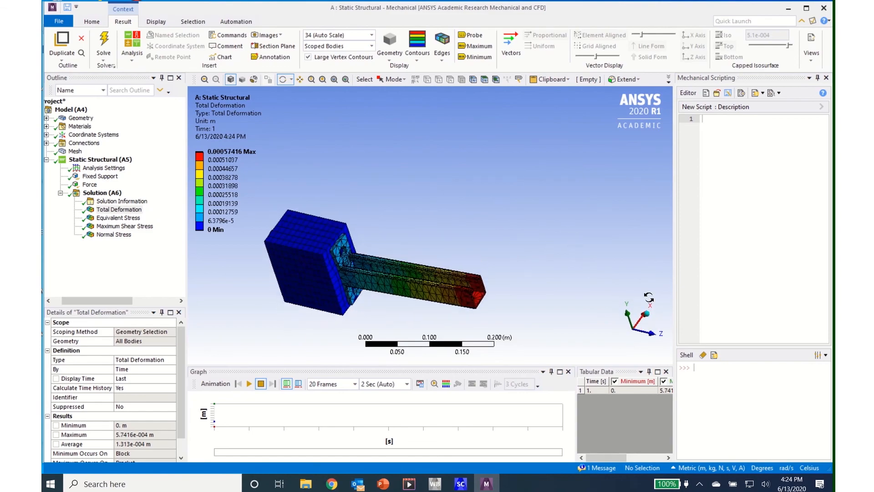
left_click(647, 310)
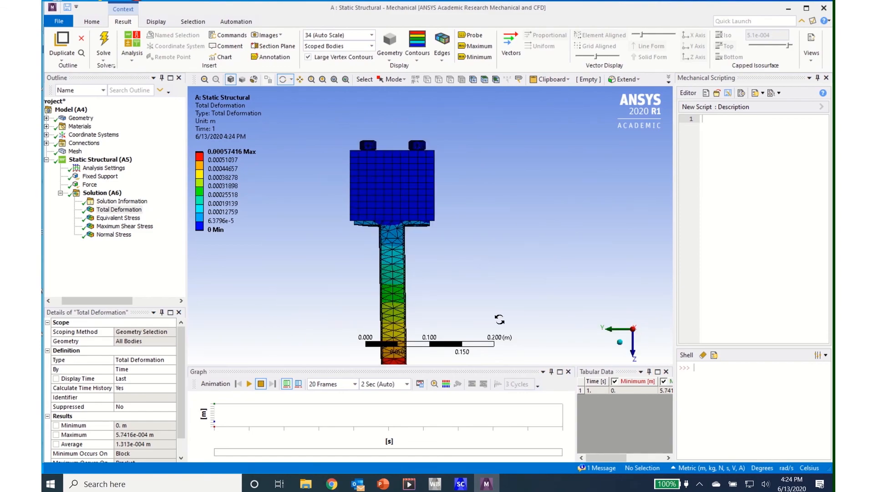
left_click(620, 345)
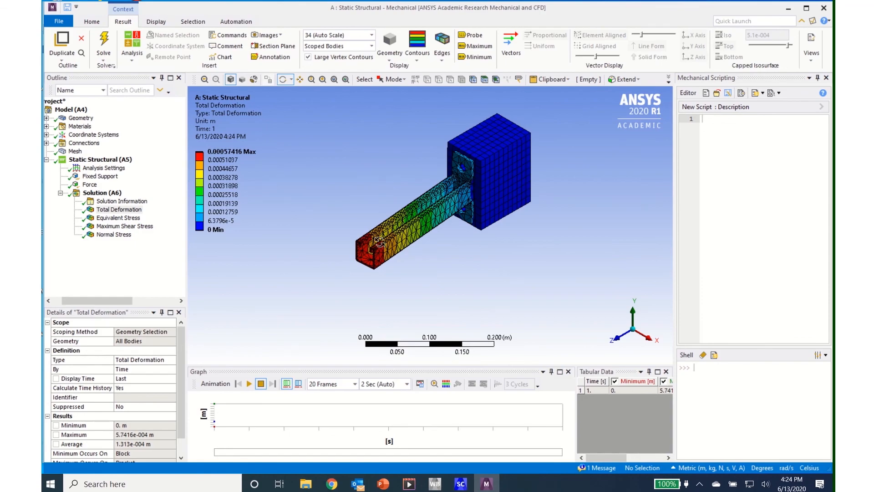
- Display the Equivalent Stress result and examine the bracket's bolt holes up close
left_click(109, 218)
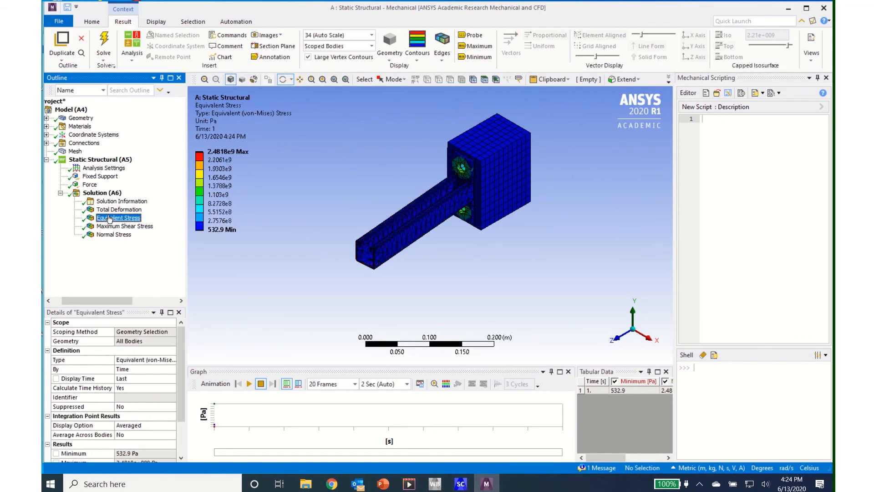
scroll(458, 185, "up", 4)
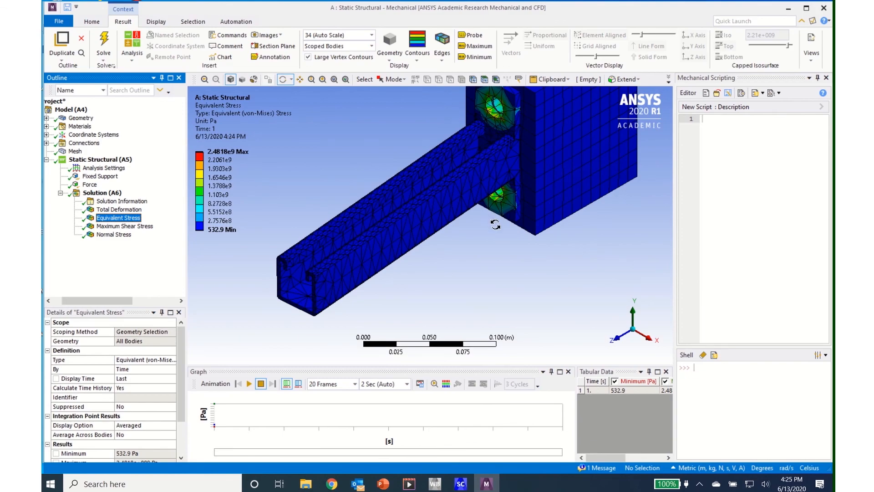
middle_click_drag(494, 223, 431, 290, "ctrl")
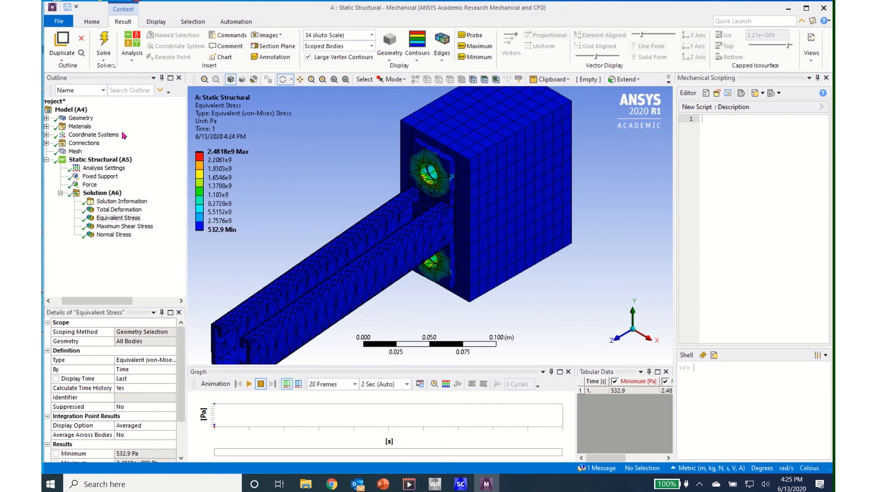
- Make all bodies of the geometry visible again, including the hidden top and bottom bolts
left_click(47, 118)
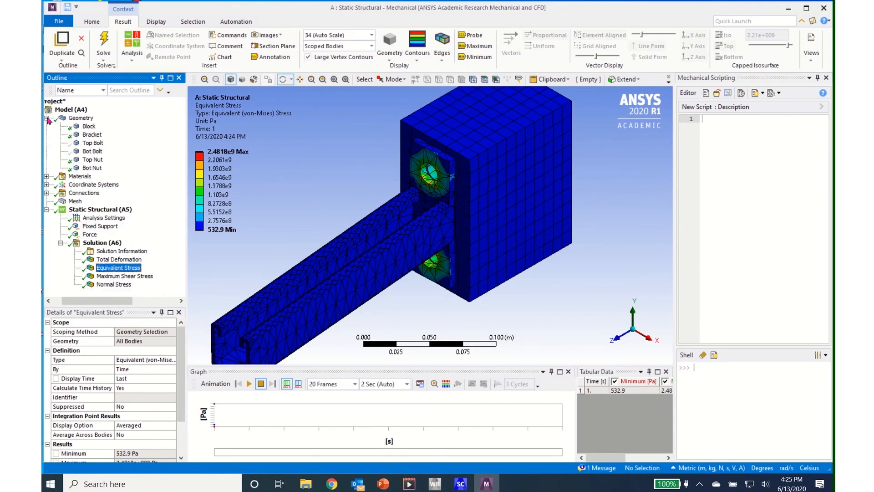
right_click(89, 145)
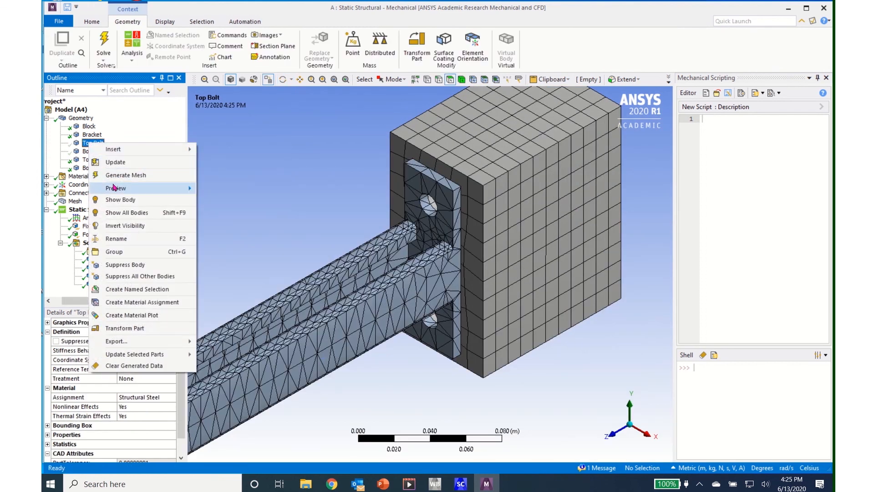
left_click(126, 213)
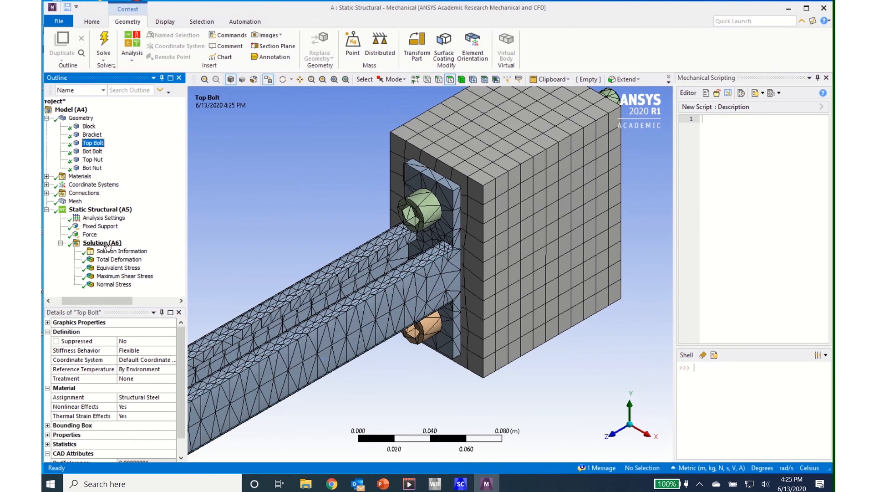
- Review the Equivalent Stress, Maximum Shear Stress and Normal Stress contours with all bodies shown
left_click(113, 268)
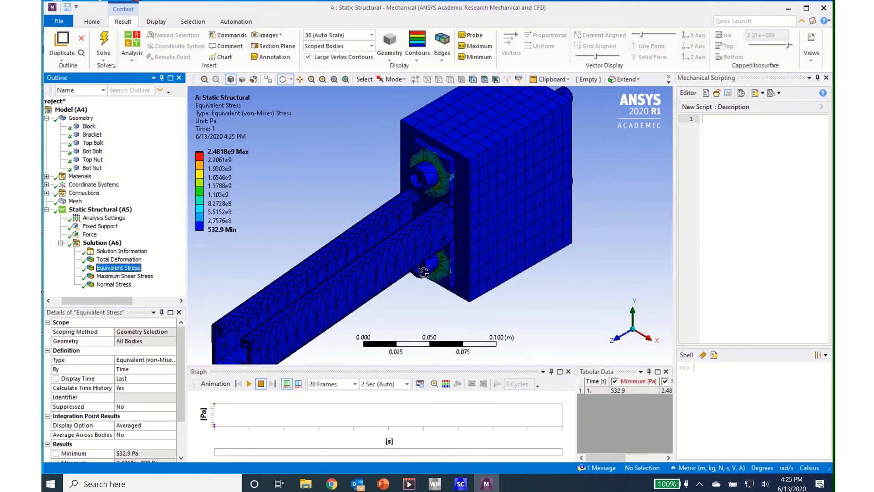
left_click(126, 277)
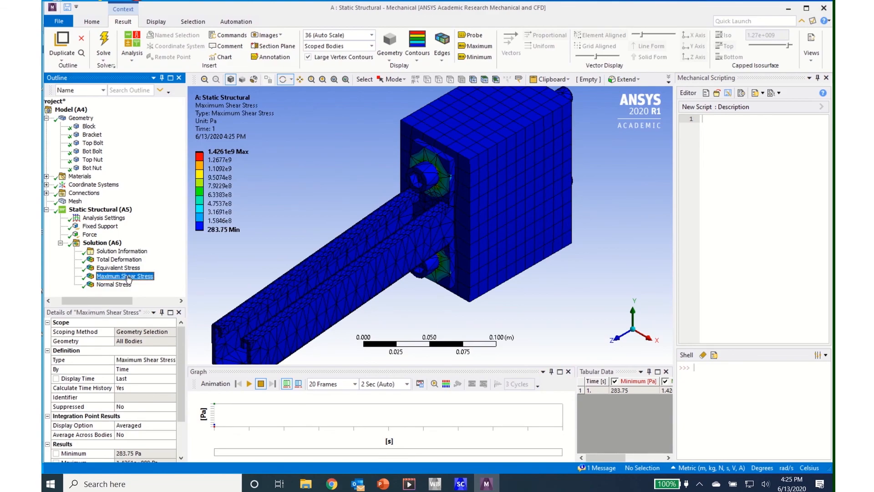
left_click(114, 284)
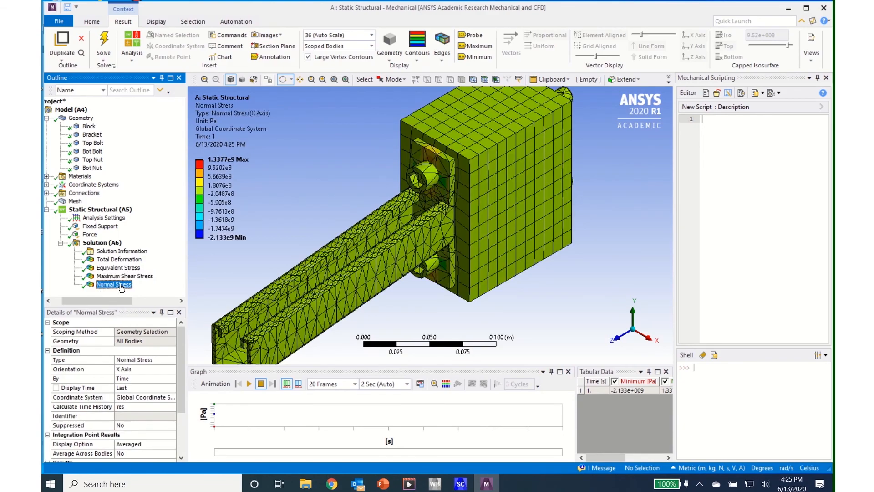
- Display the Total Deformation result, play its animation and examine the deforming bracket from another angle
left_click(126, 262)
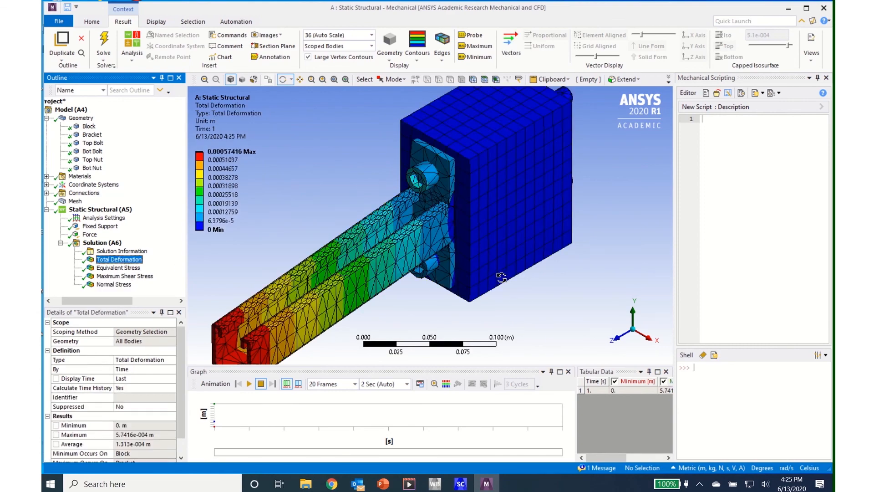
left_click_drag(496, 280, 500, 274)
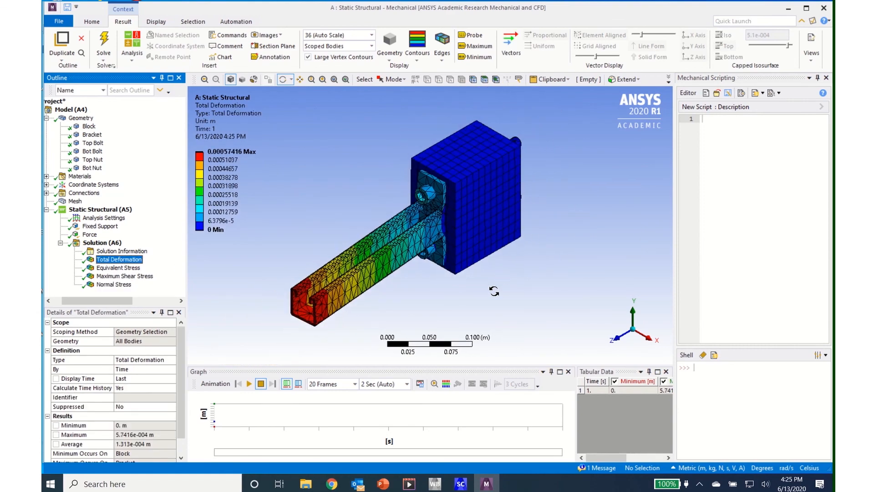
left_click(249, 384)
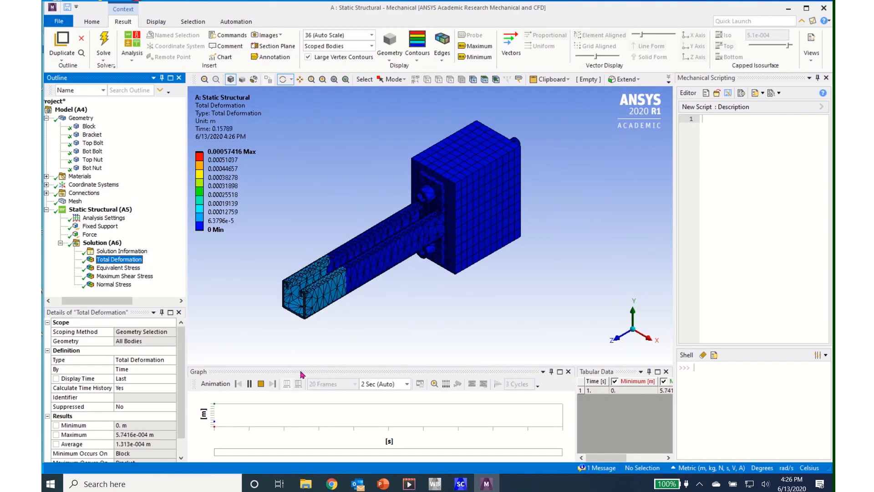
left_click_drag(327, 353, 322, 299)
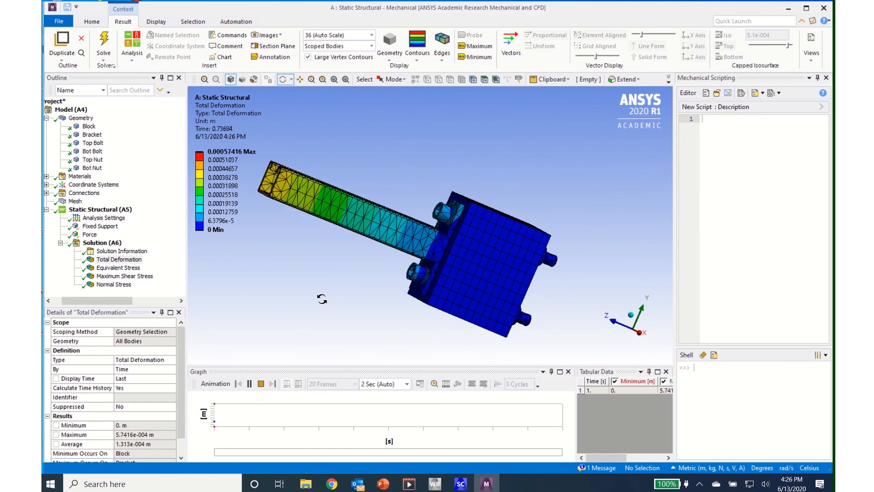